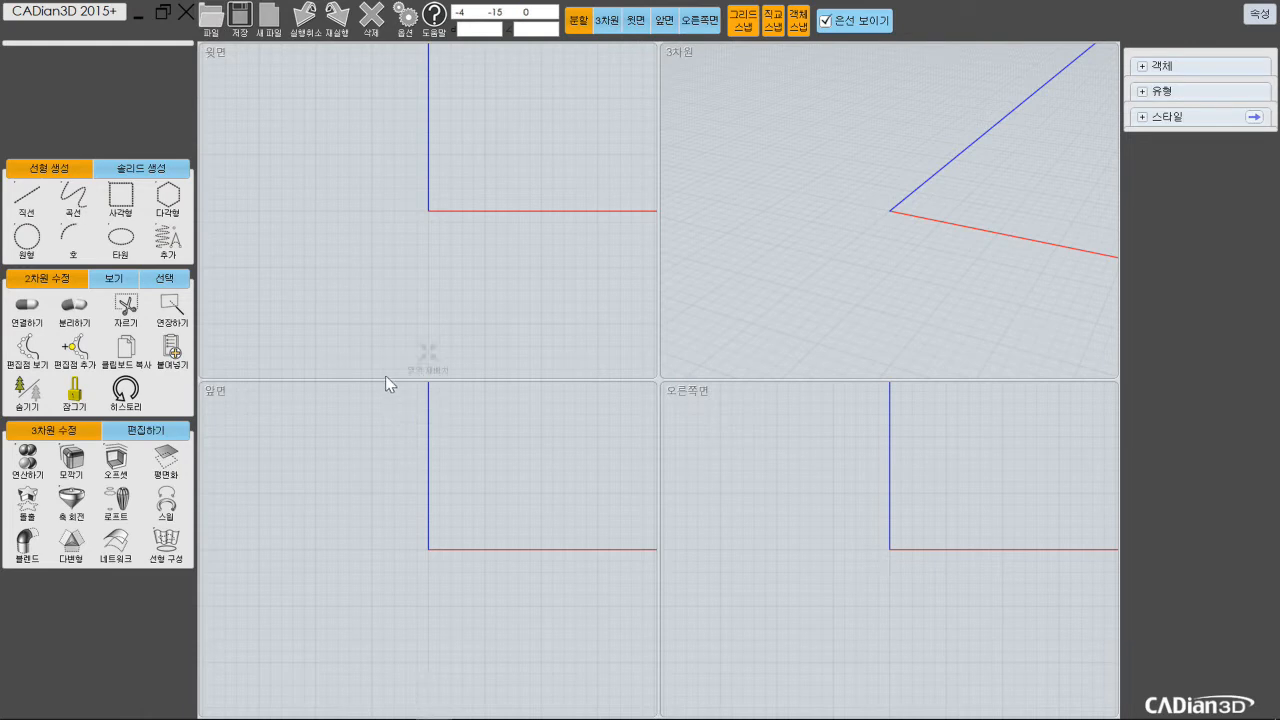
# Switch to the KakaoFriends image search in Chrome and open the source page of the enlarged brown Ryan picture.
pyautogui.click(137, 14)
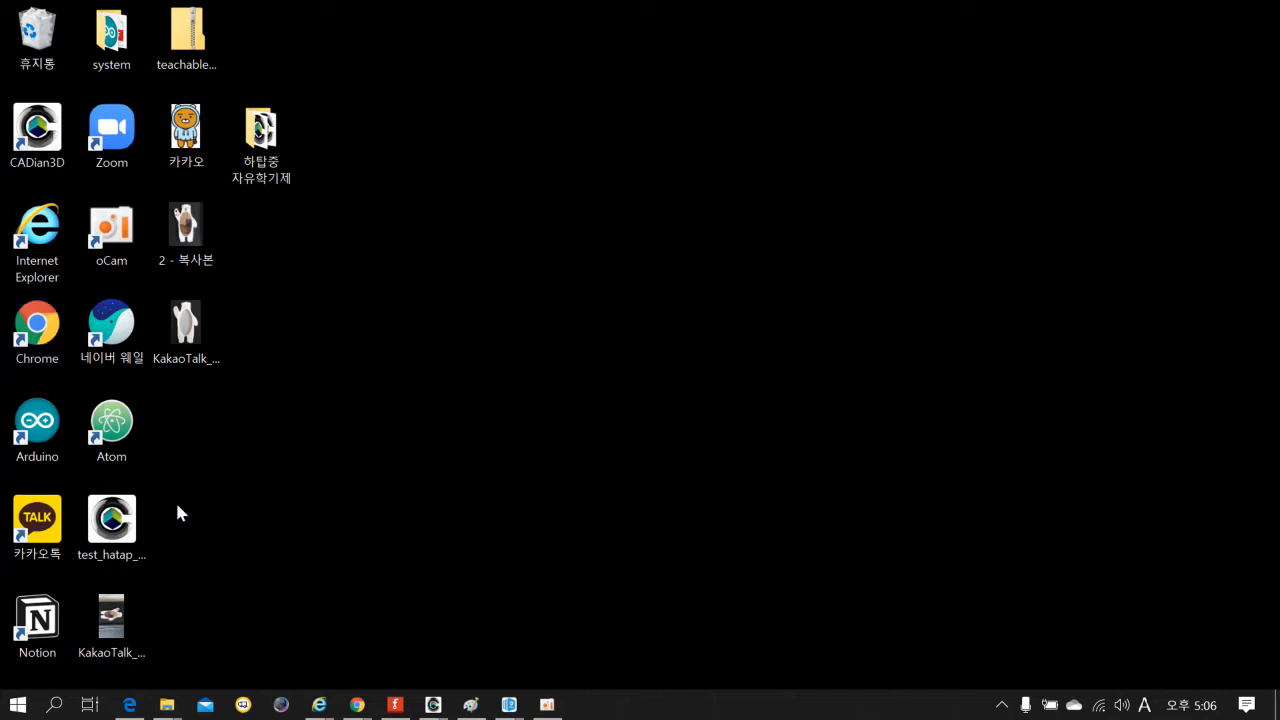
pyautogui.moveTo(362, 708)
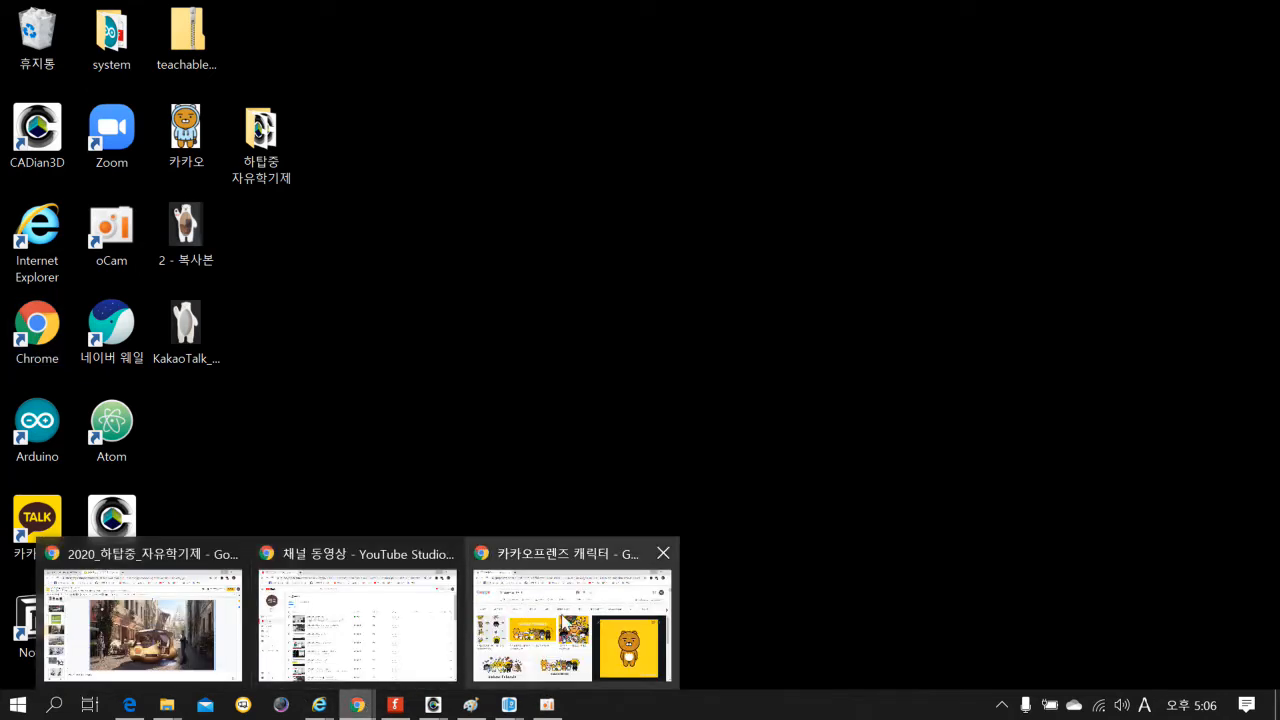
pyautogui.click(567, 622)
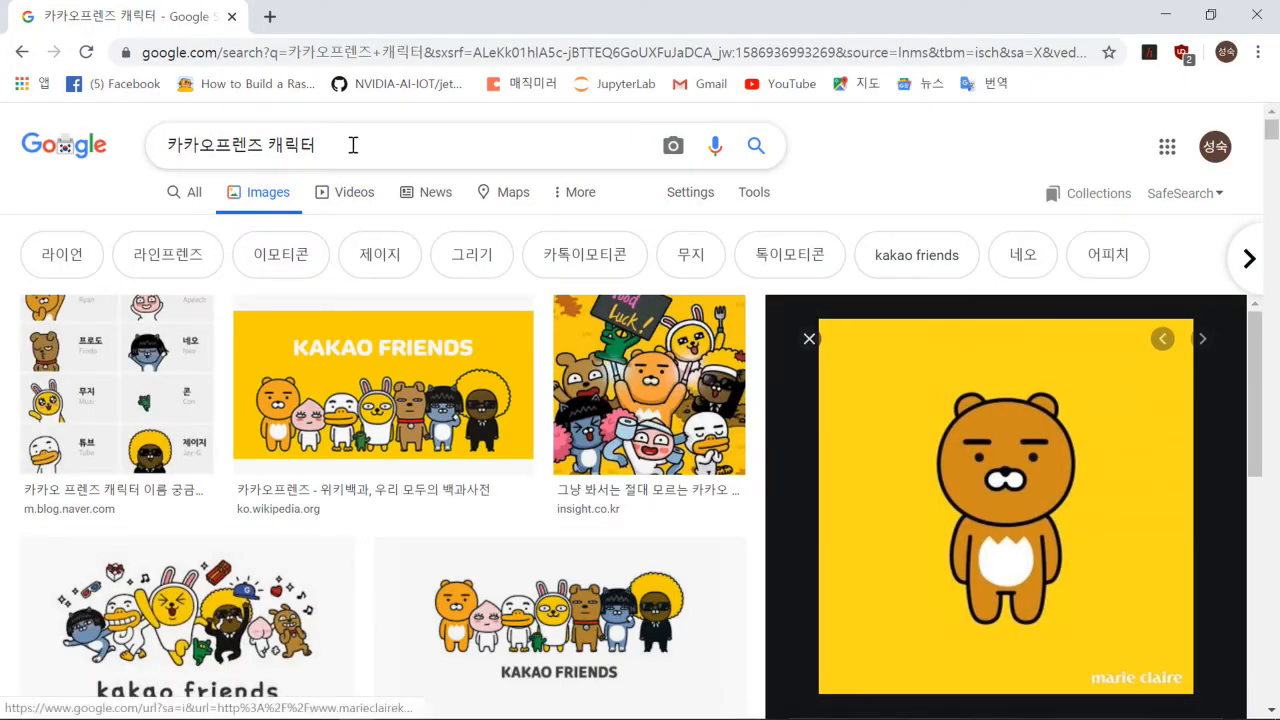
pyautogui.moveTo(351, 145); pyautogui.dragTo(134, 146)
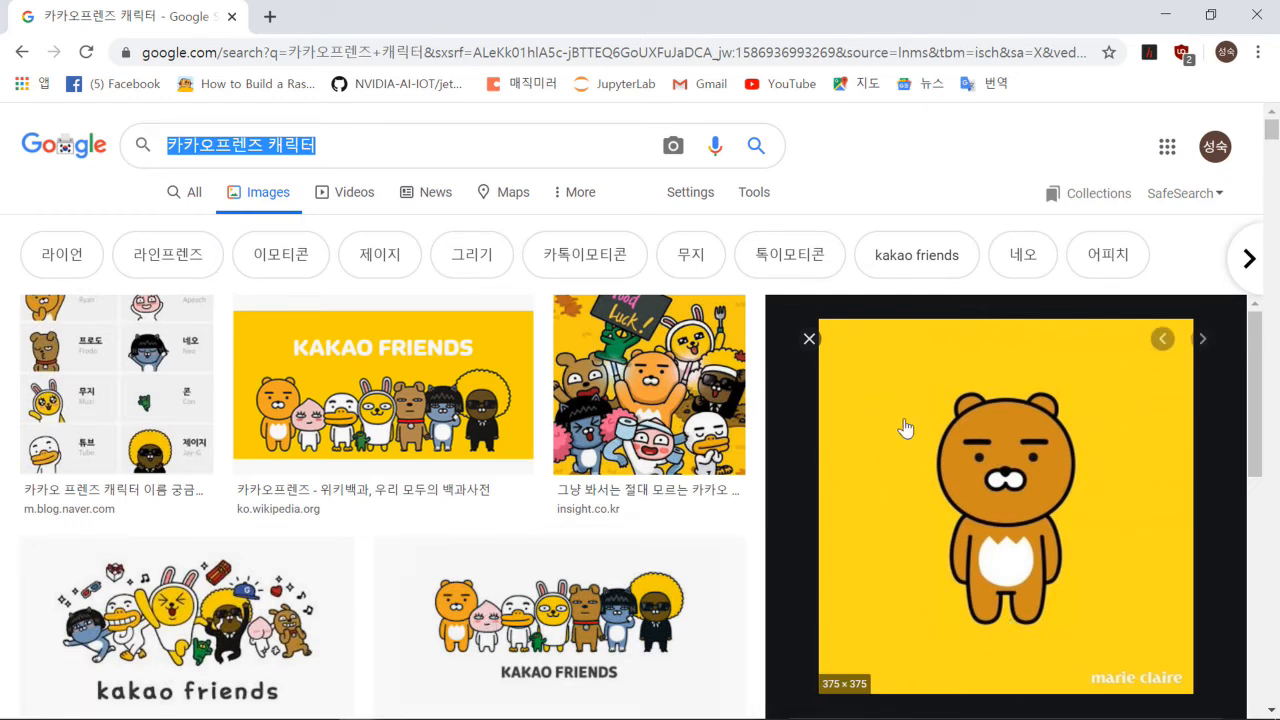
pyautogui.click(1072, 507)
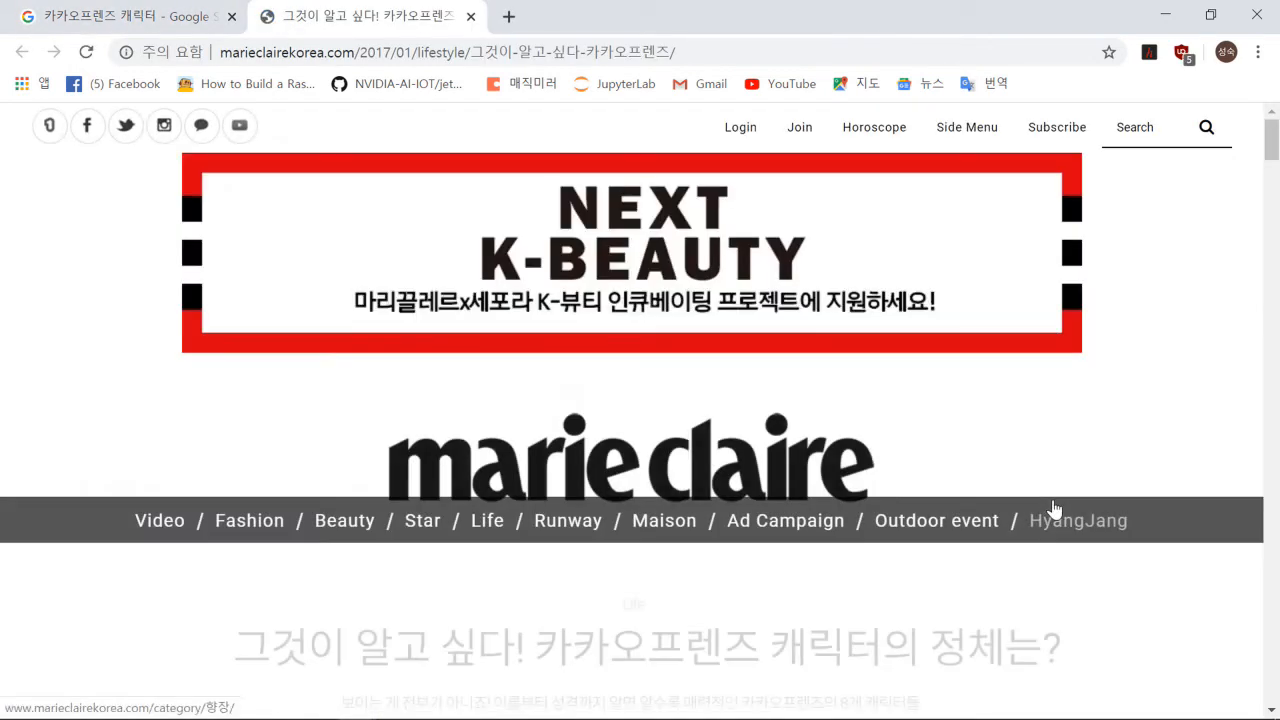
# Copy the Ryan picture from the Marie Claire article and minimize the browser.
pyautogui.scroll(-4, 815, 530)
pyautogui.scroll(-10, 821, 530)
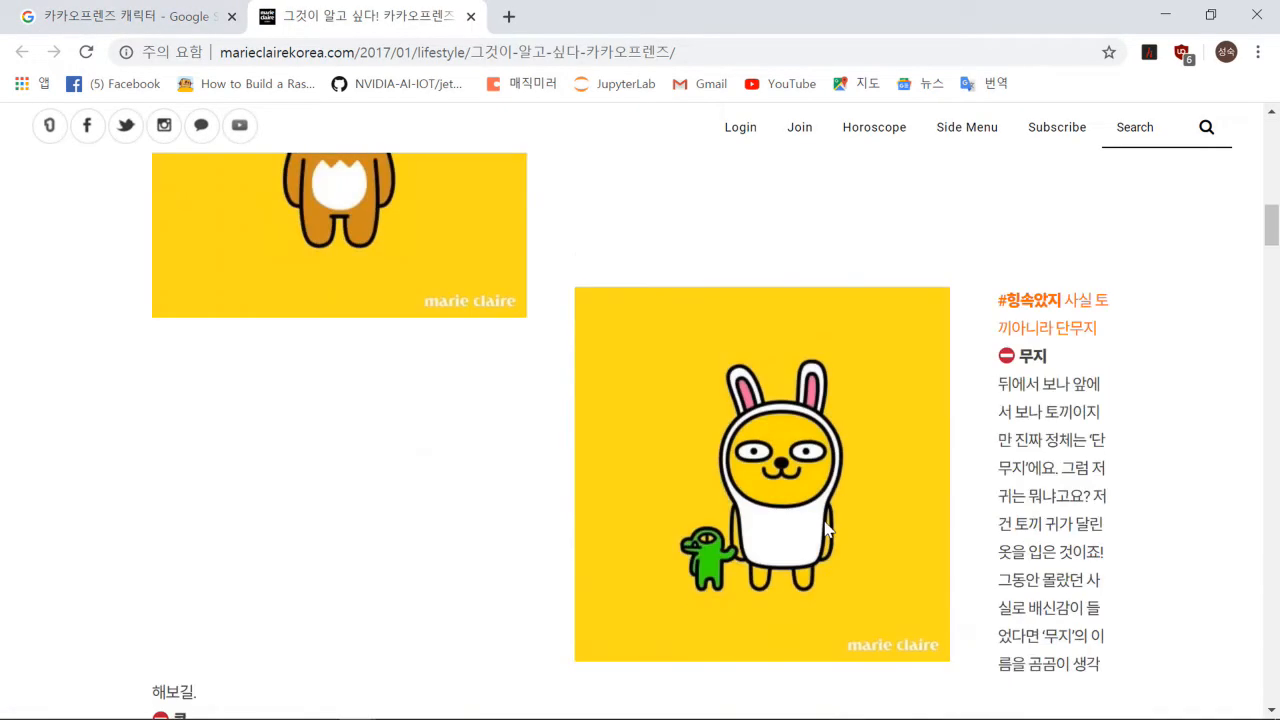
pyautogui.scroll(4, 330, 458)
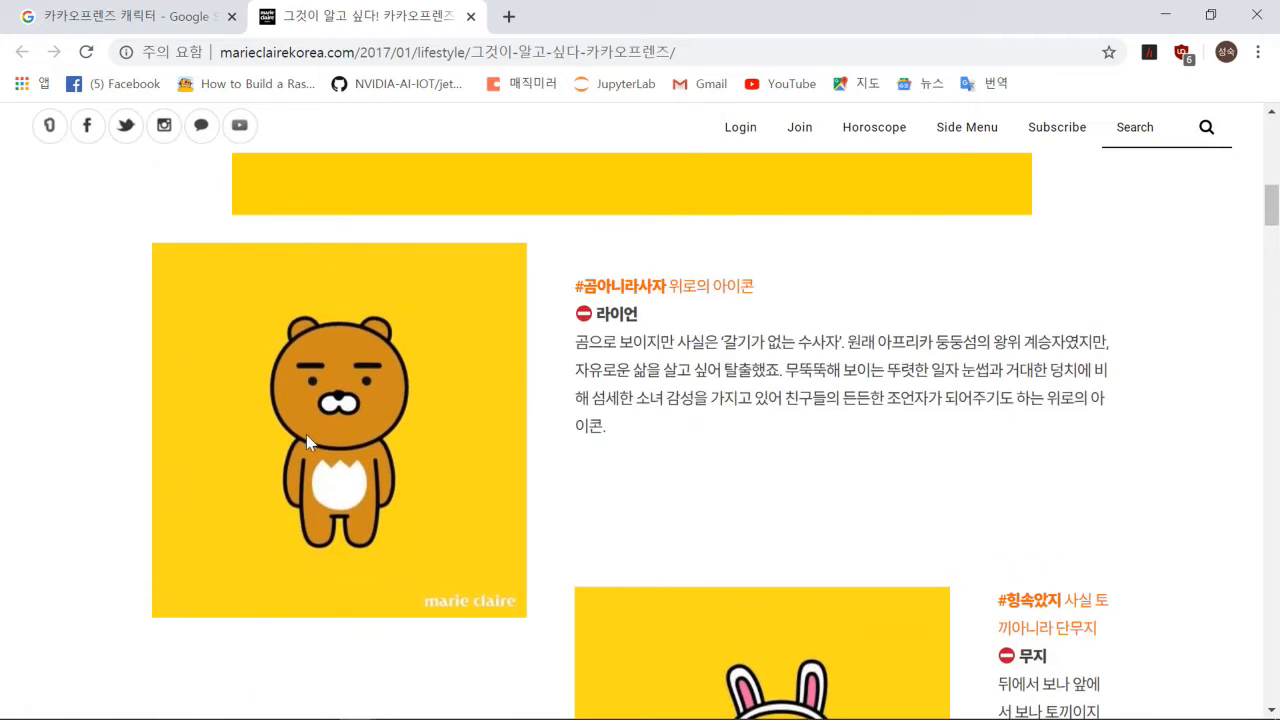
pyautogui.rightClick(306, 434)
pyautogui.click(351, 497)
pyautogui.click(1165, 14)
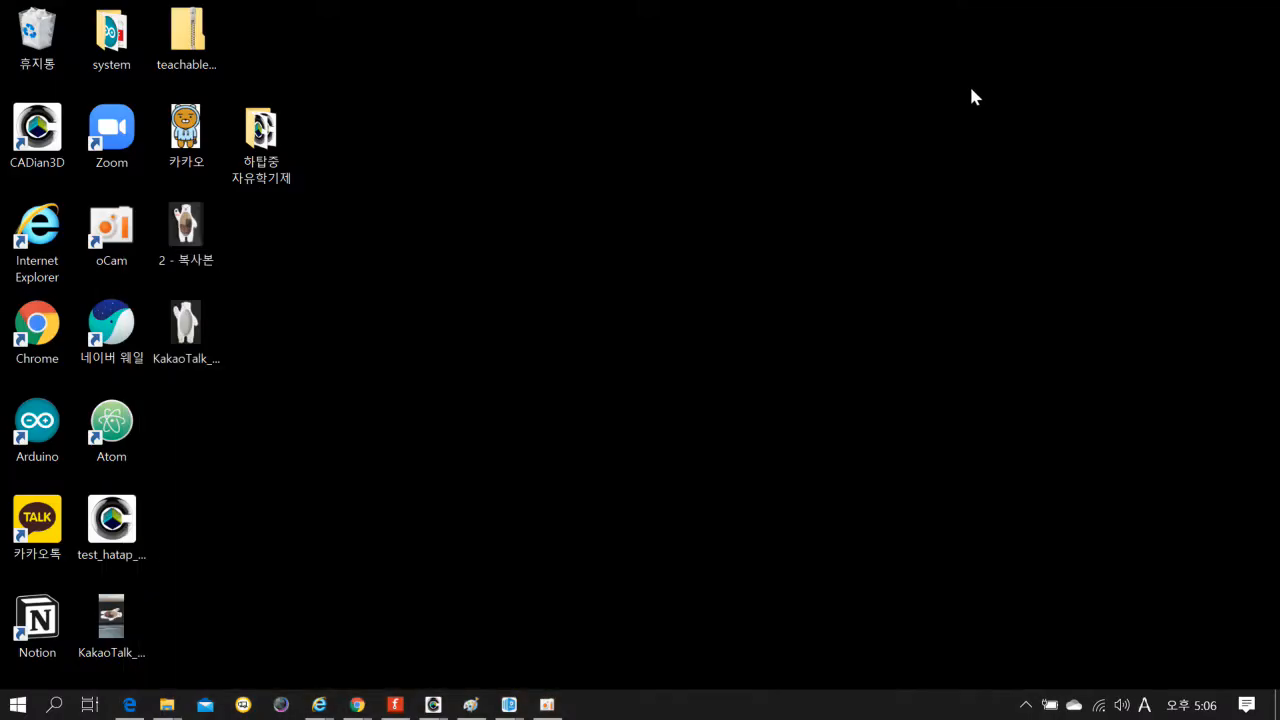
# Switch to Paint and start a new blank picture.
pyautogui.rightClick(401, 350)
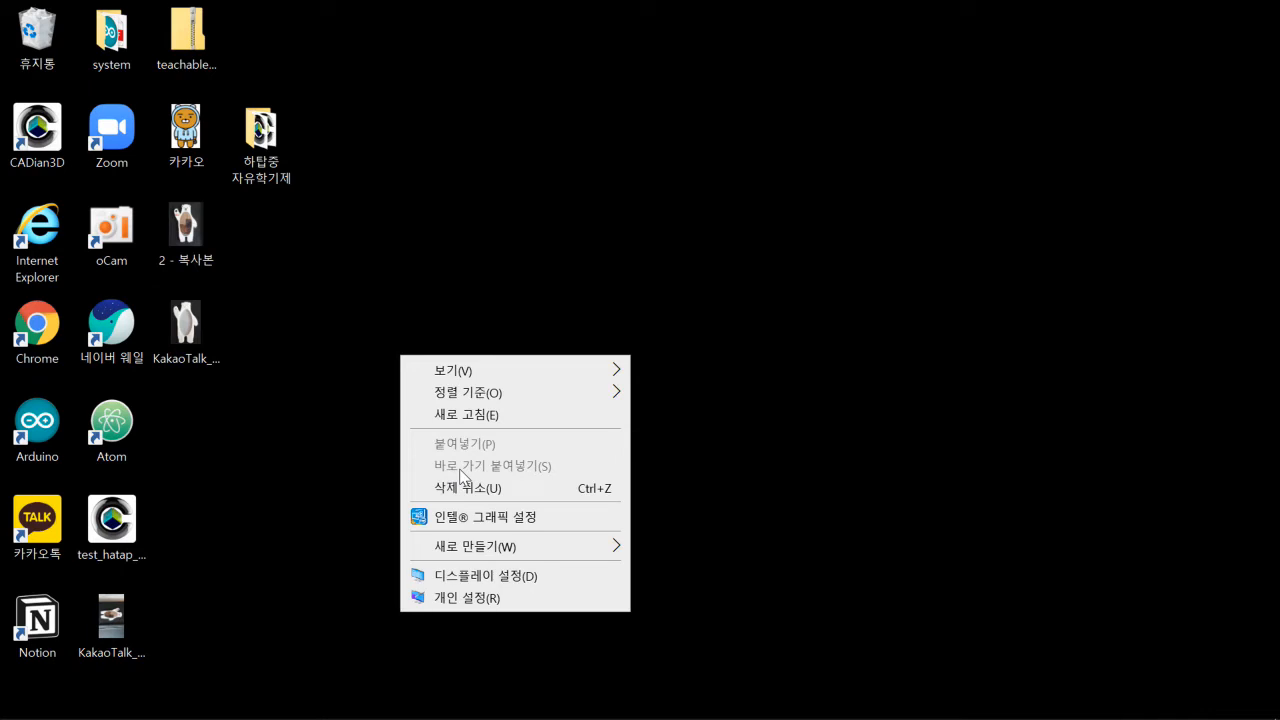
pyautogui.moveTo(145, 714)
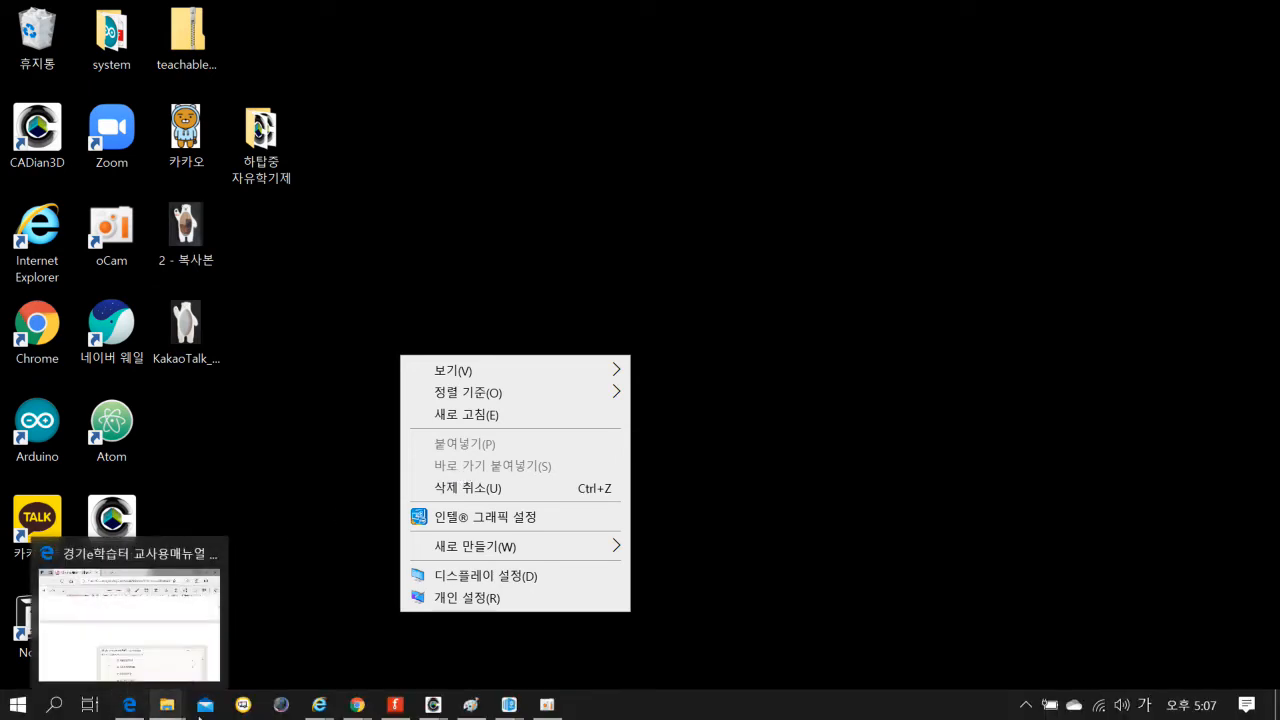
pyautogui.click(470, 705)
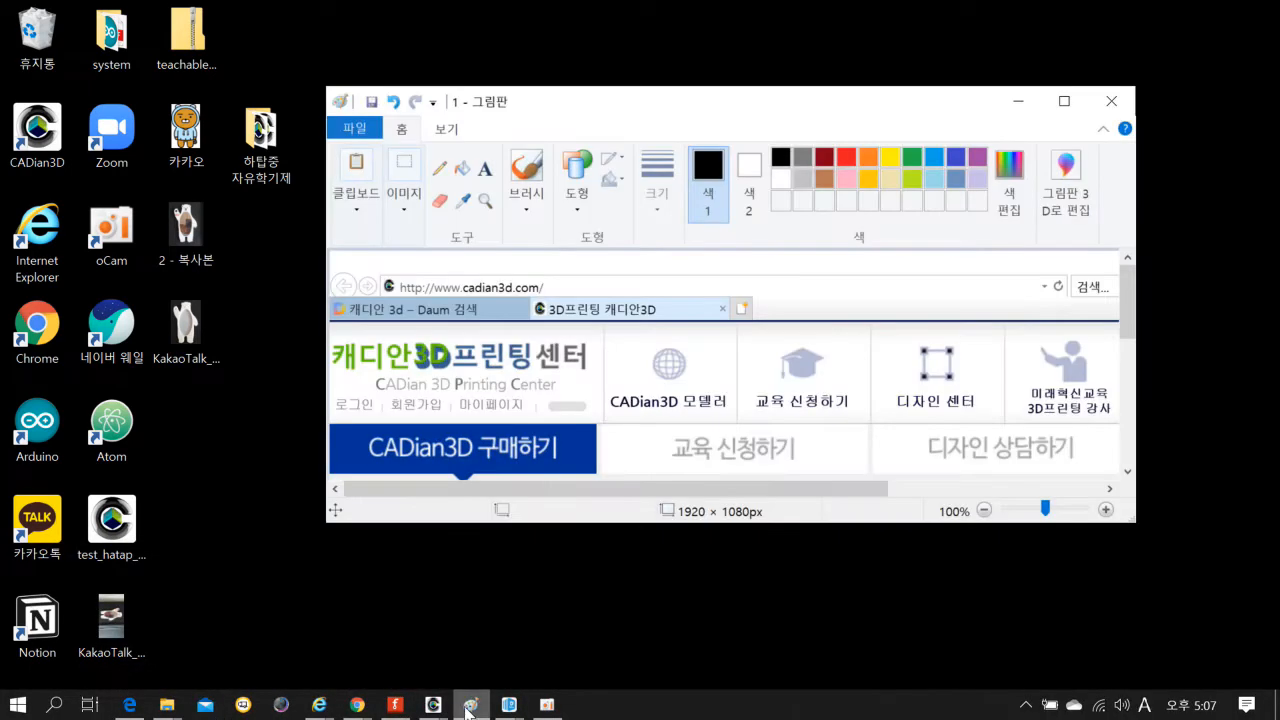
pyautogui.click(352, 128)
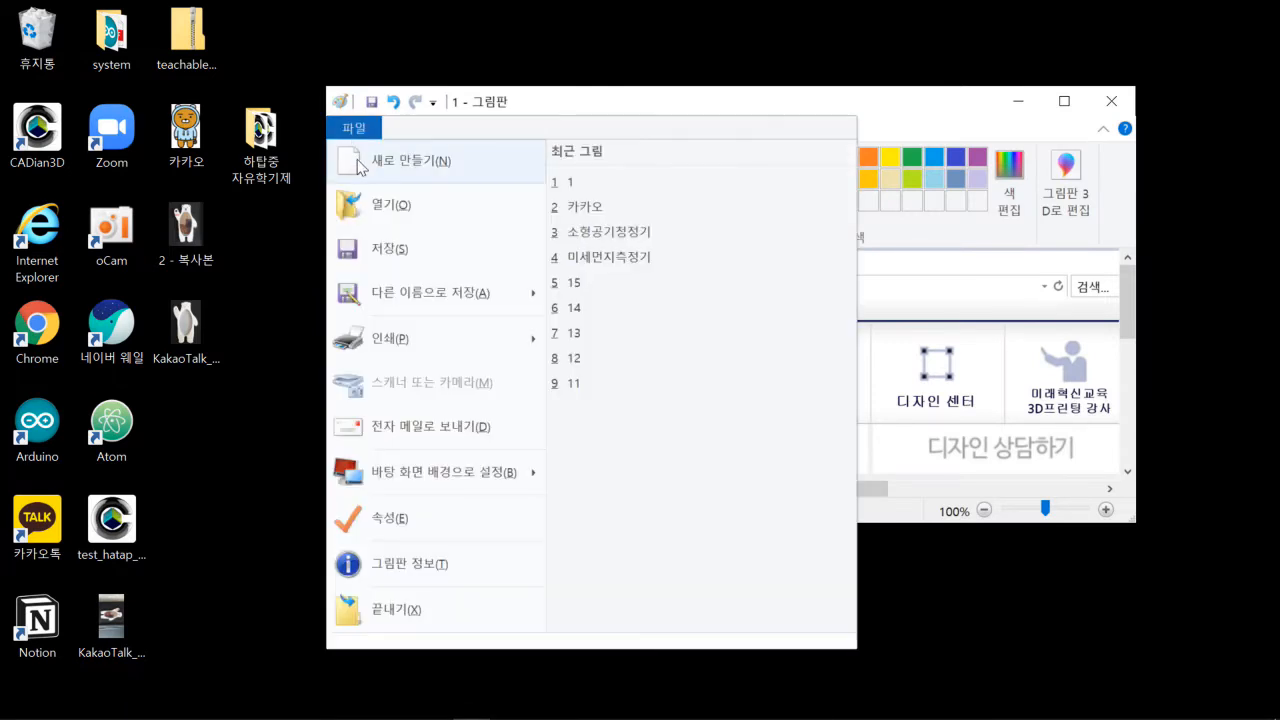
pyautogui.click(357, 162)
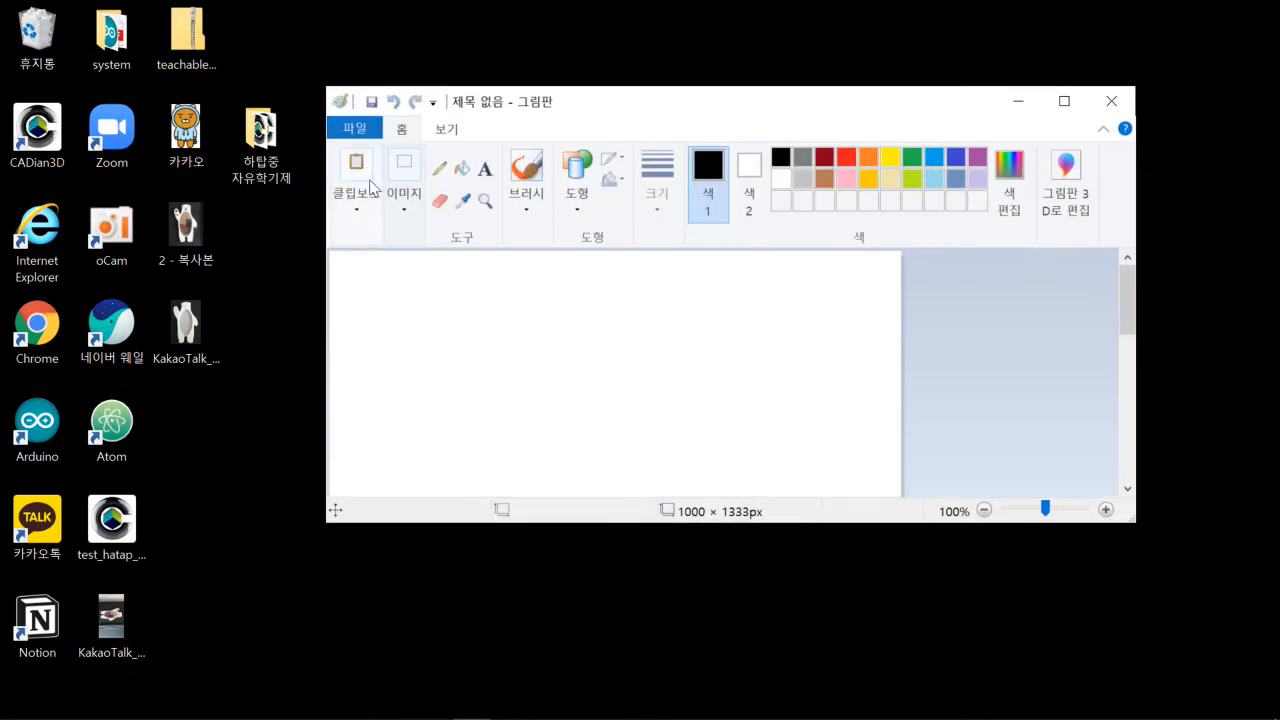
# Maximize Paint, paste the copied Ryan picture onto the canvas and crop the canvas to it.
pyautogui.click(1064, 102)
pyautogui.click(34, 118)
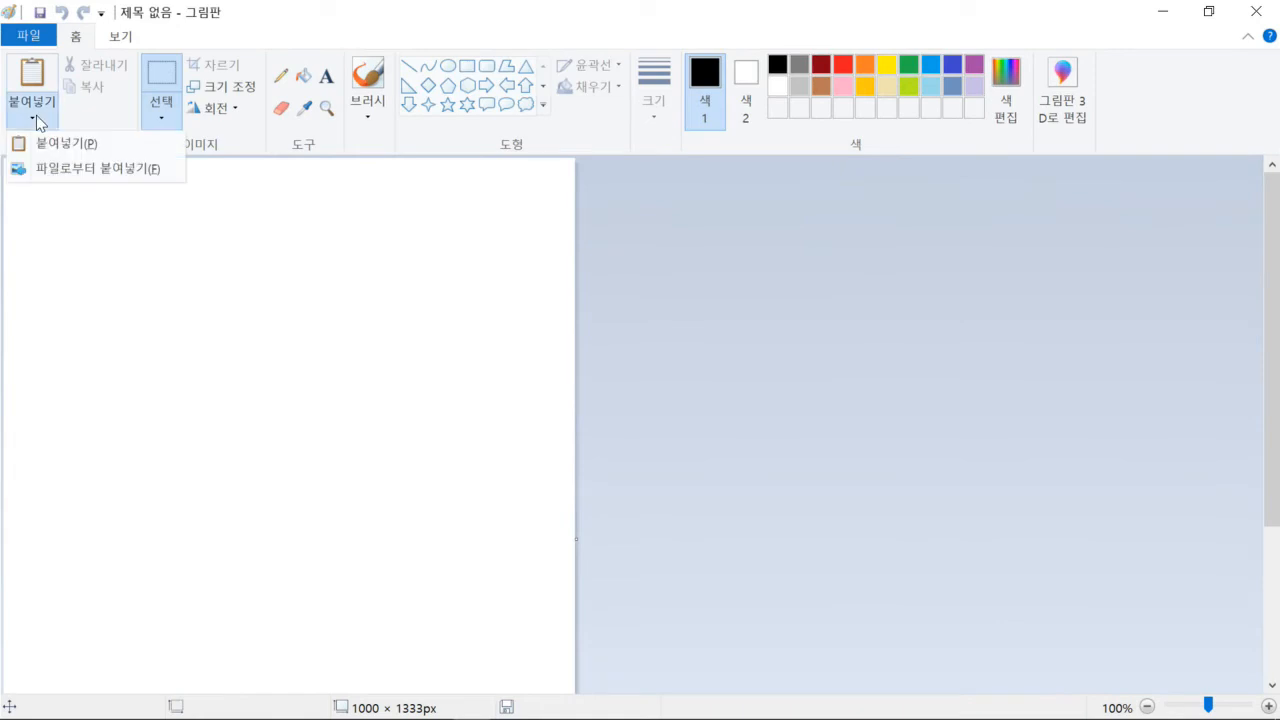
pyautogui.click(50, 143)
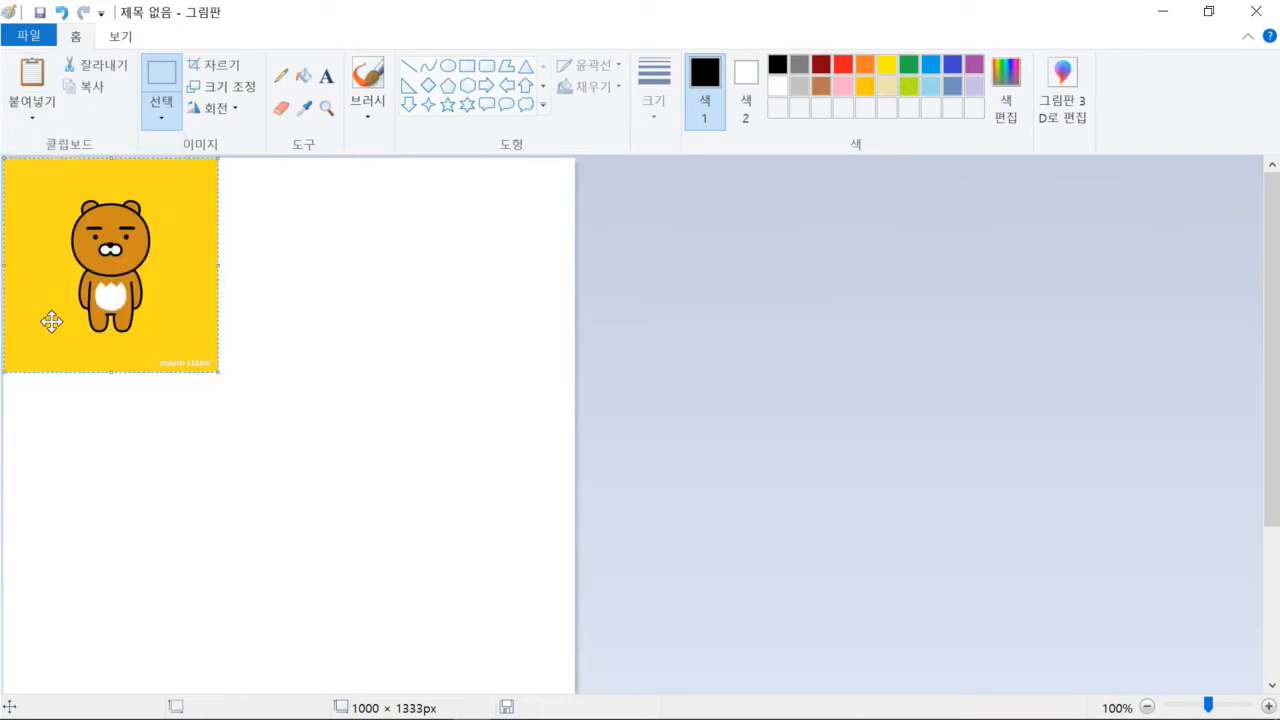
pyautogui.click(229, 73)
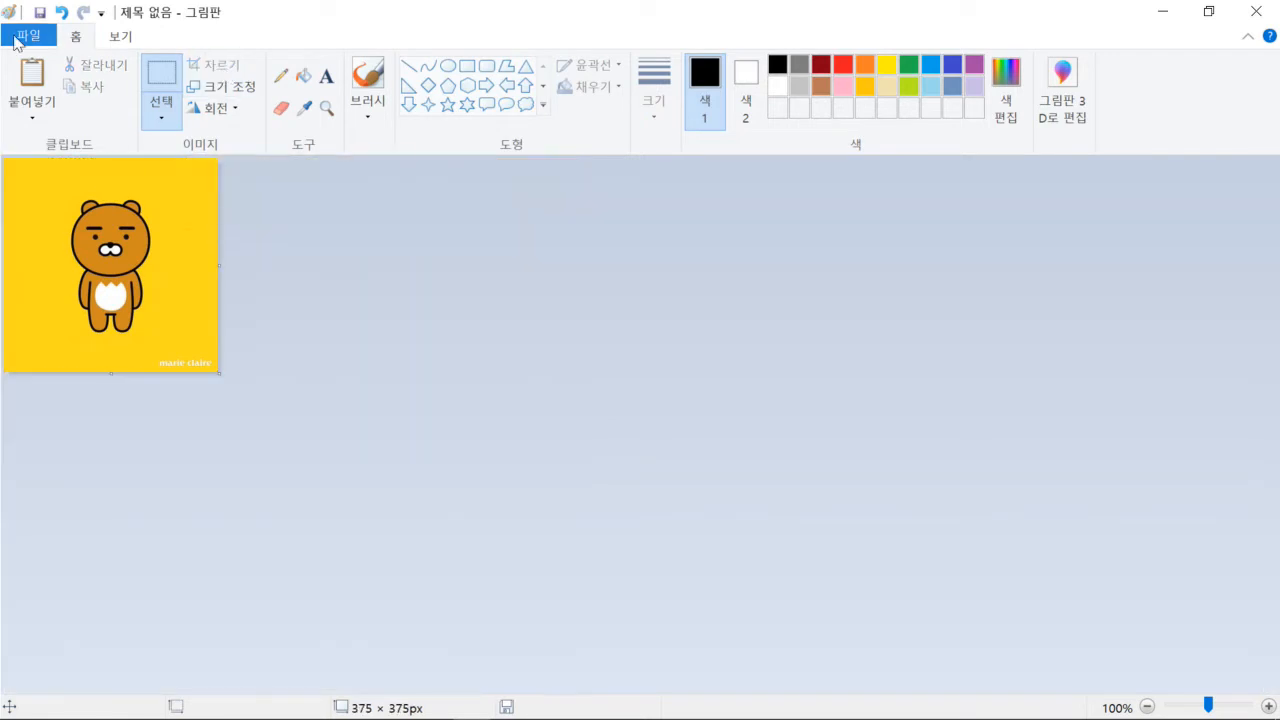
# Save the picture on the desktop as a JPEG named 카카오친구 and close Paint.
pyautogui.click(16, 38)
pyautogui.moveTo(109, 204)
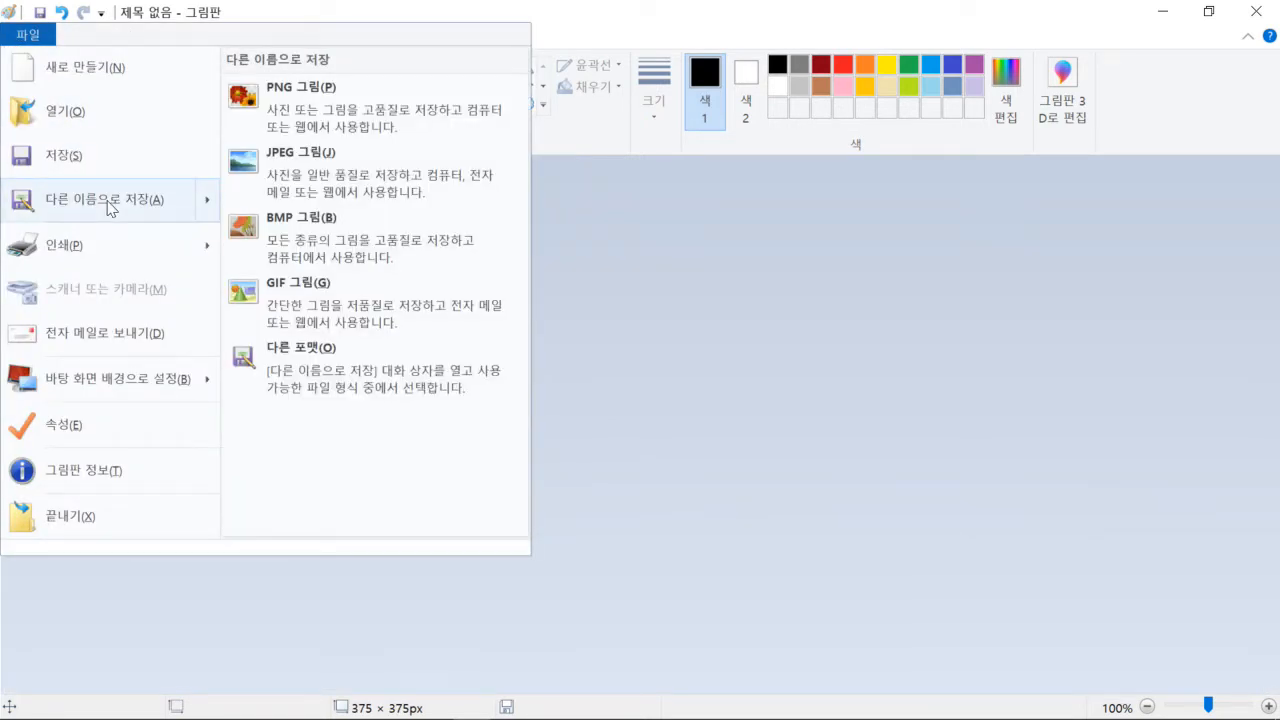
pyautogui.click(109, 201)
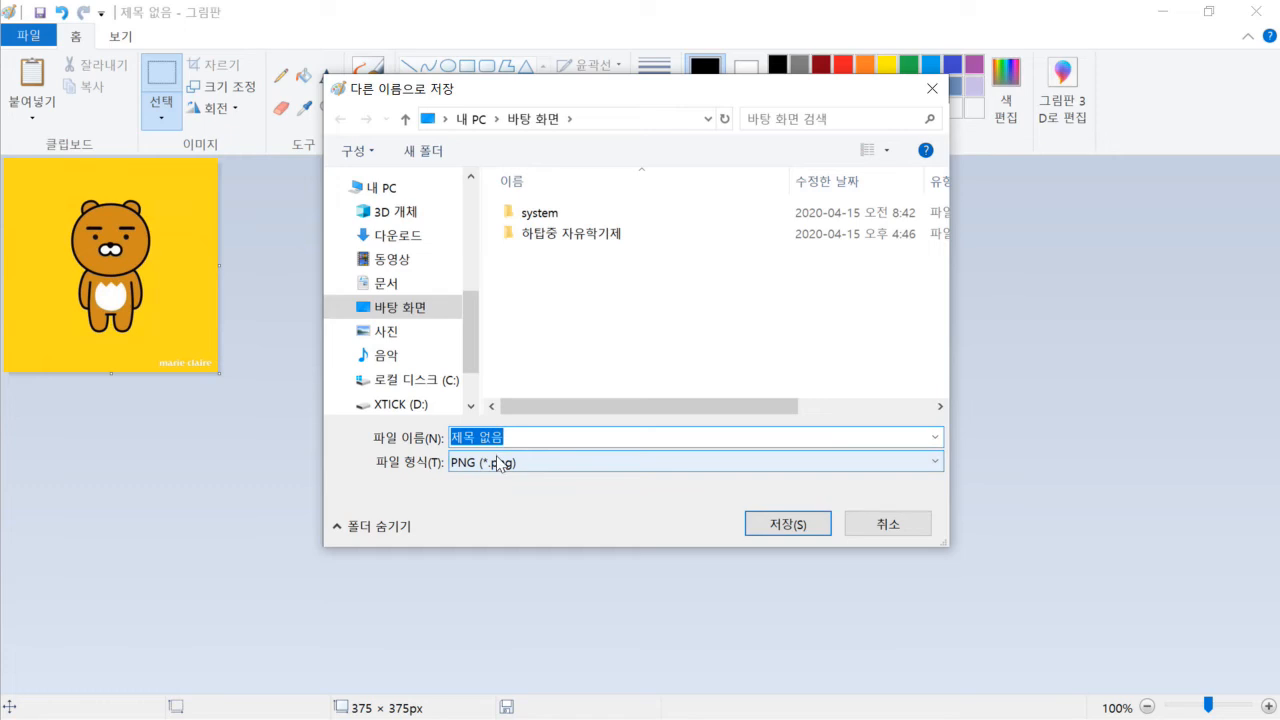
pyautogui.write('zk')
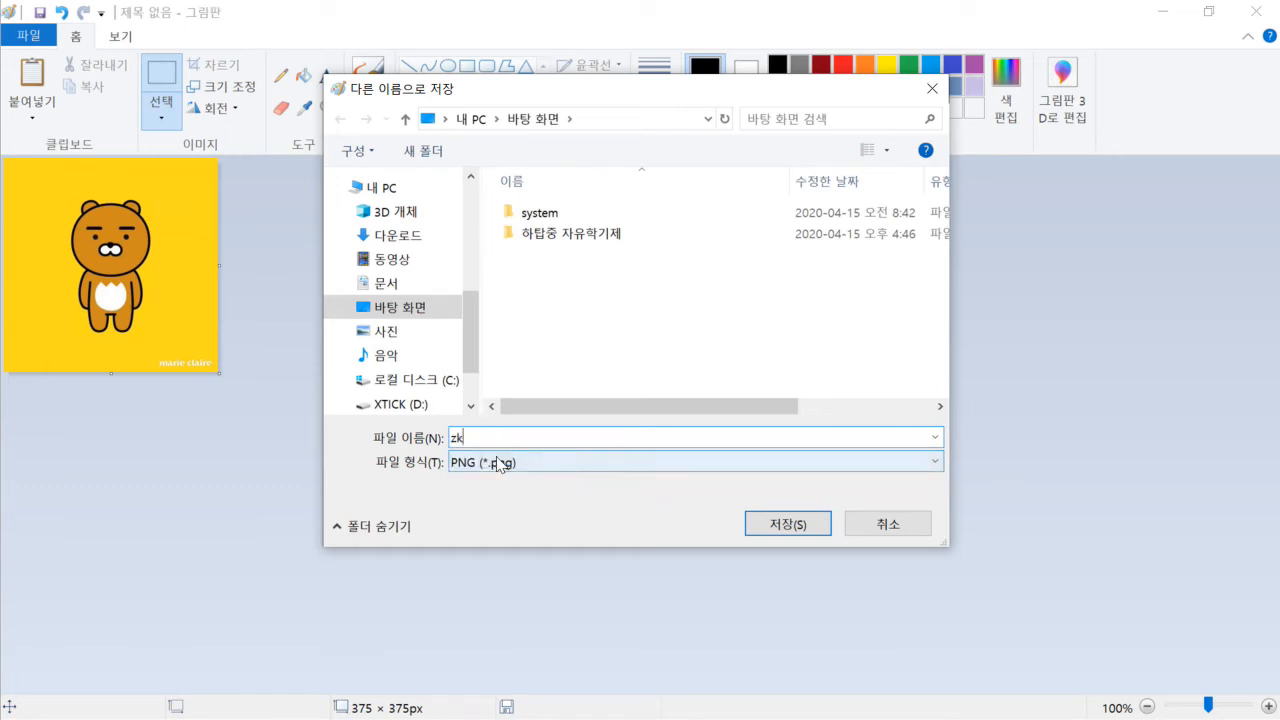
pyautogui.press('BackSpace')
pyautogui.press('BackSpace')
pyautogui.write('카카')
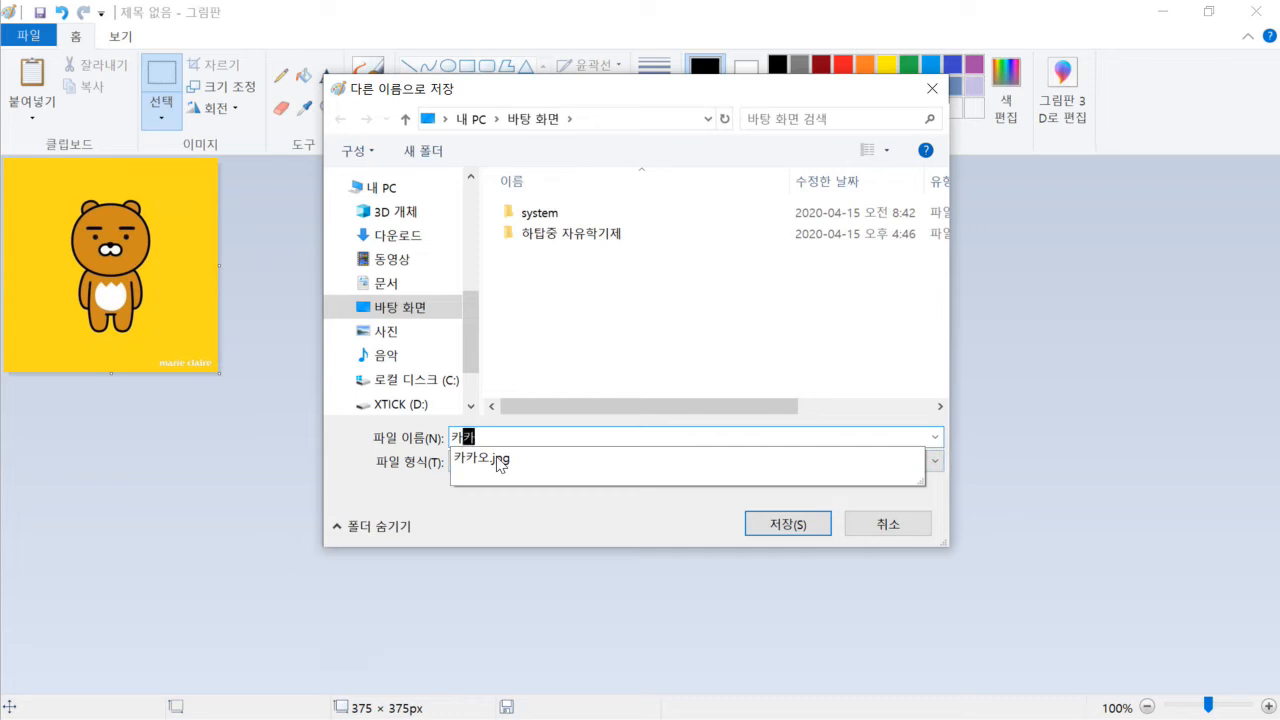
pyautogui.write('오')
pyautogui.write('친구')
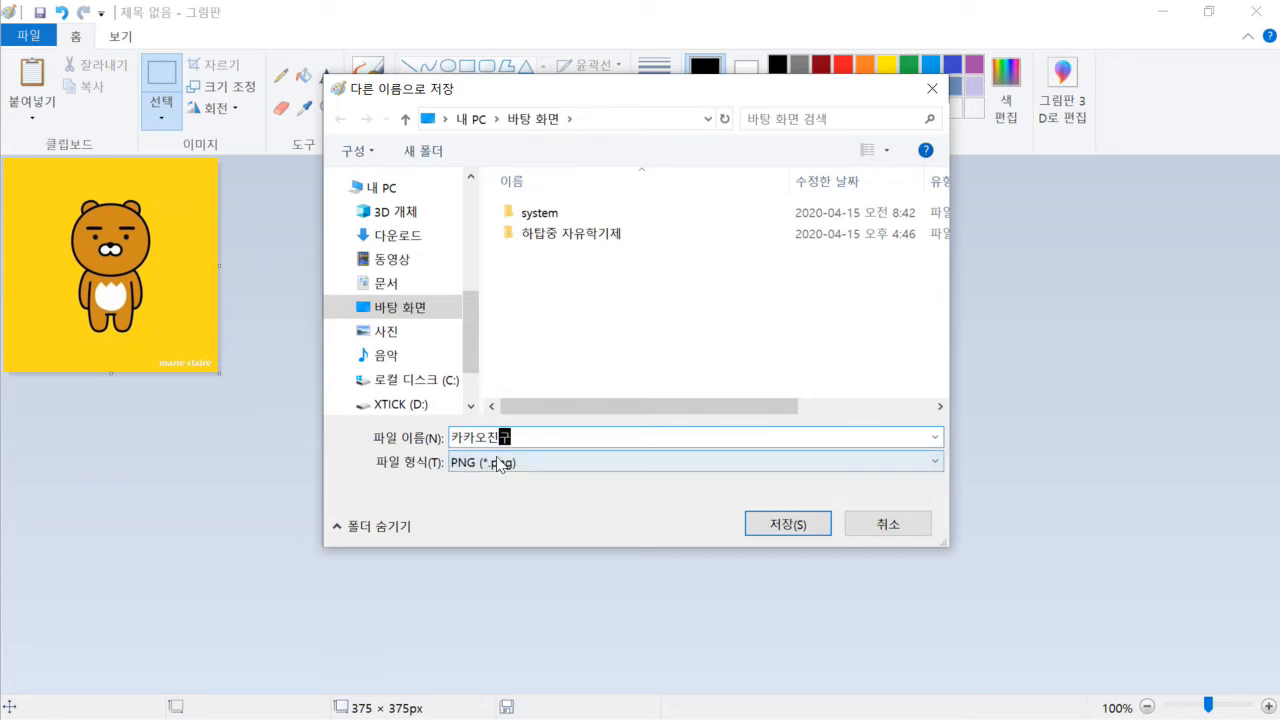
pyautogui.click(492, 462)
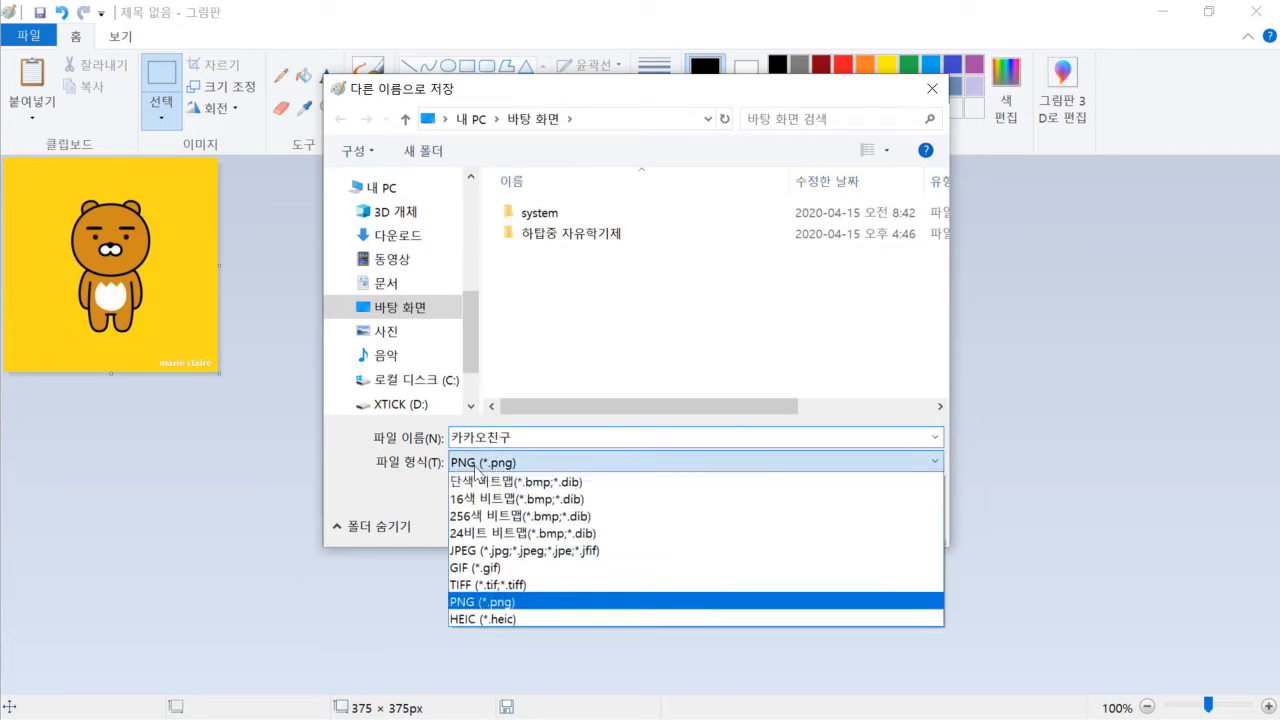
pyautogui.click(470, 550)
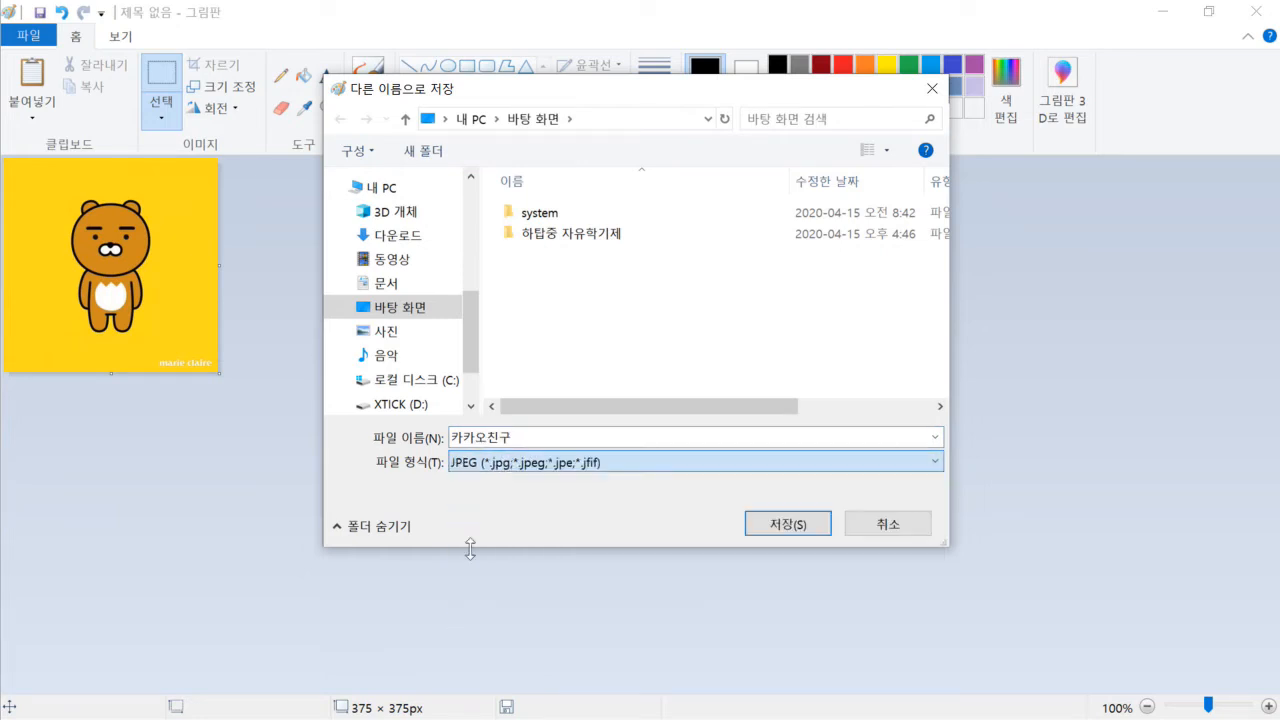
pyautogui.click(778, 527)
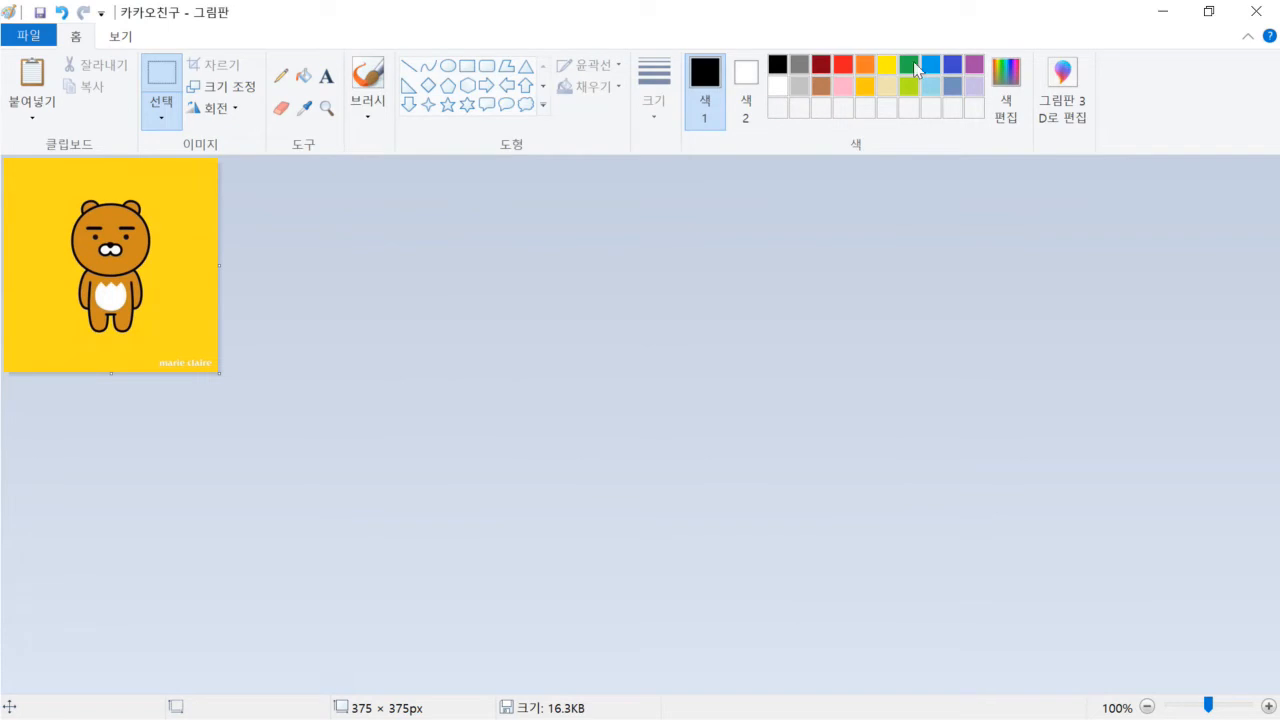
pyautogui.click(1256, 10)
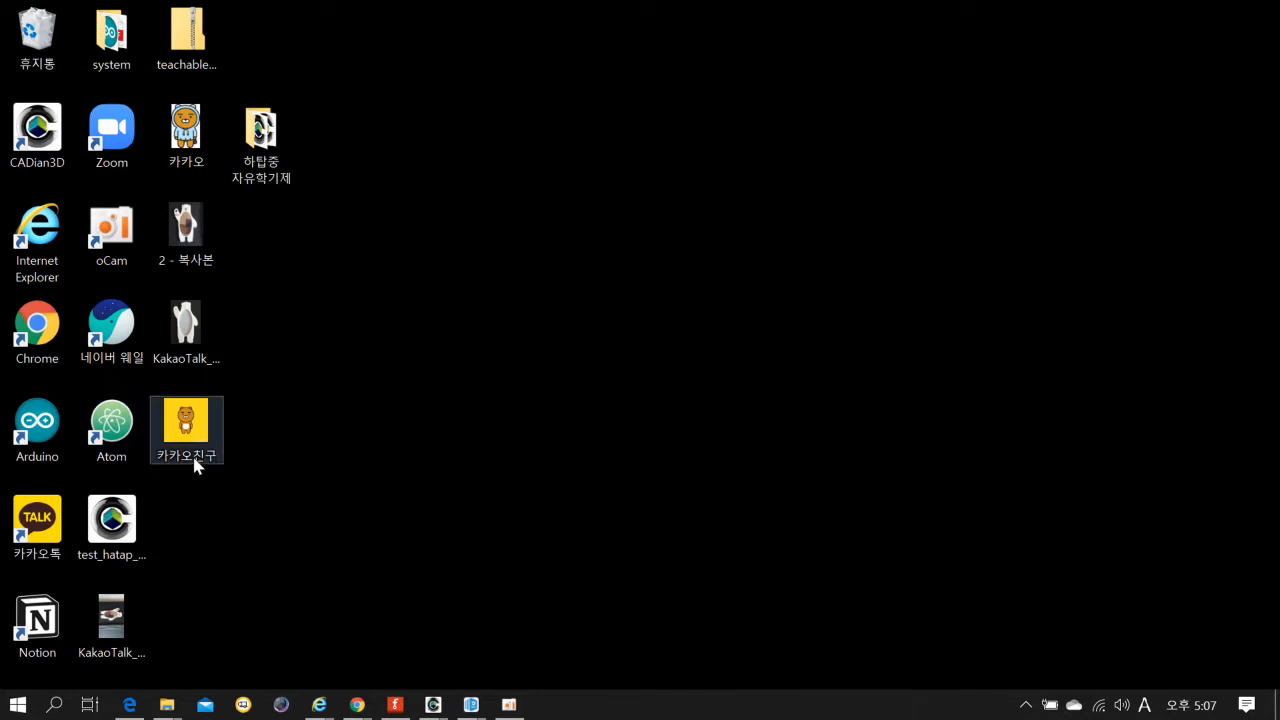
# View the two bear-shaped mirror photos on the desktop, the unpainted one and "2 - 복사본", and close them.
pyautogui.doubleClick(193, 345)
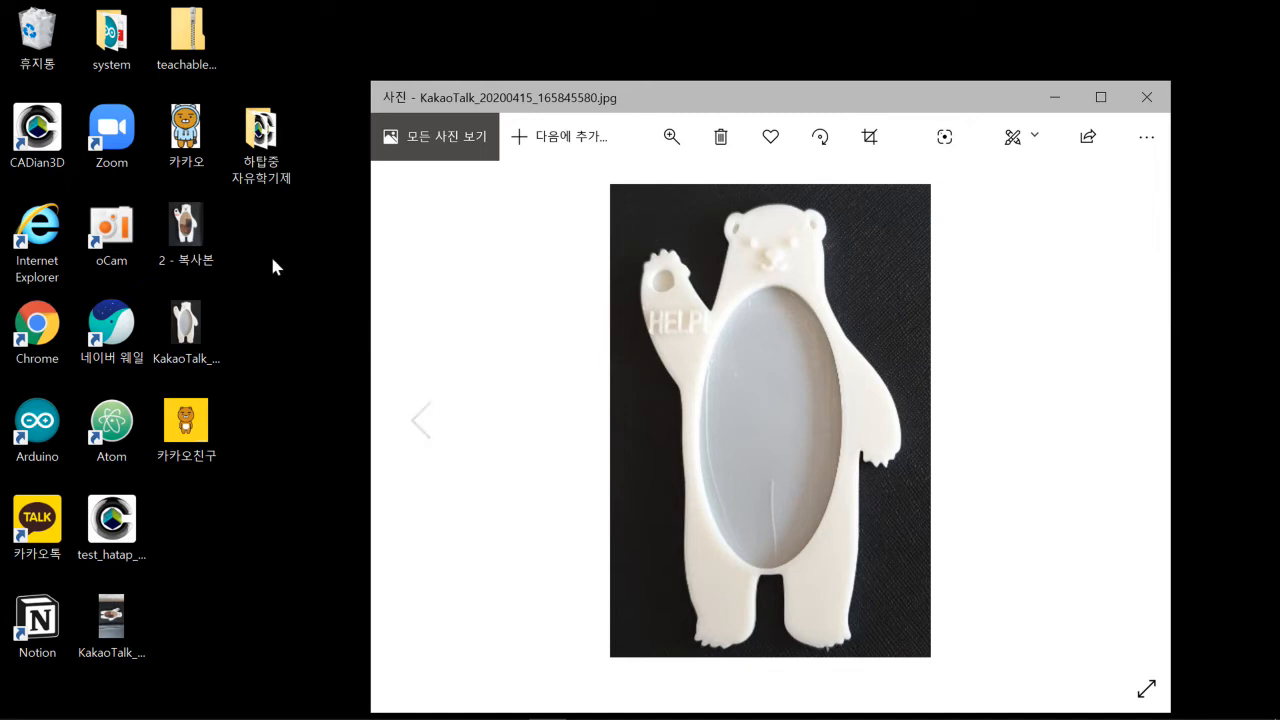
pyautogui.click(193, 238)
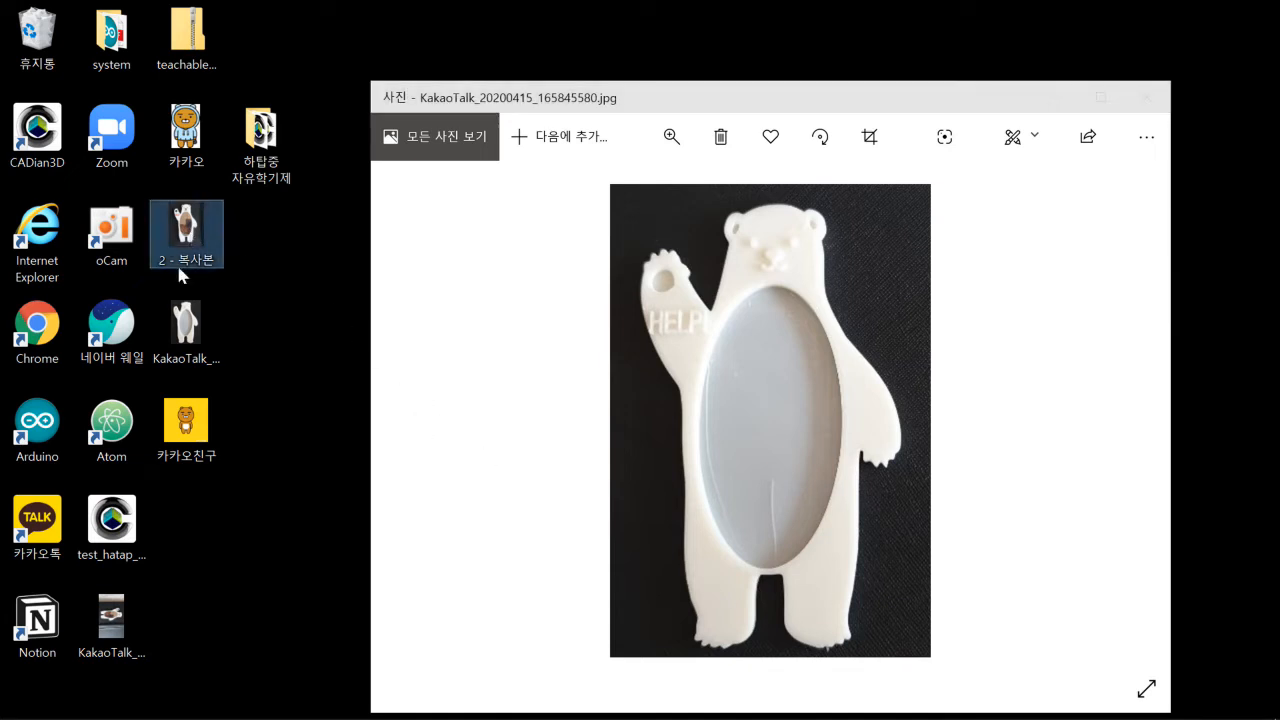
pyautogui.doubleClick(191, 238)
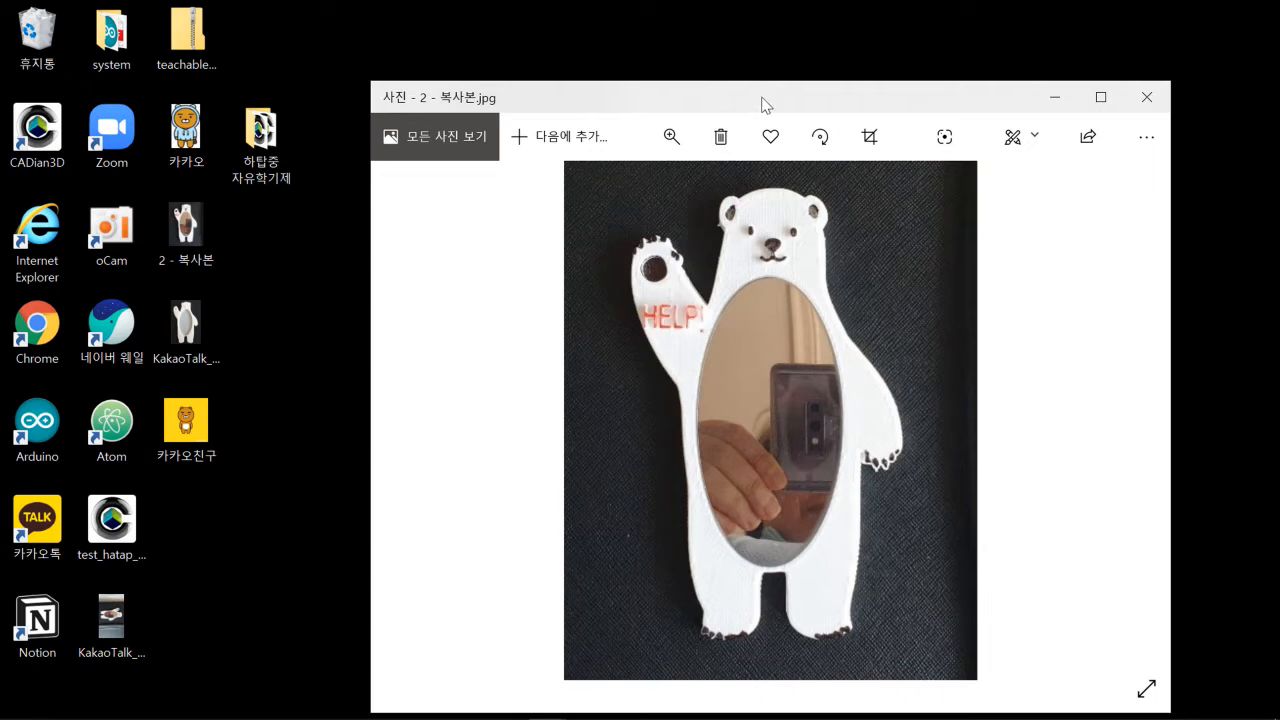
pyautogui.click(1142, 102)
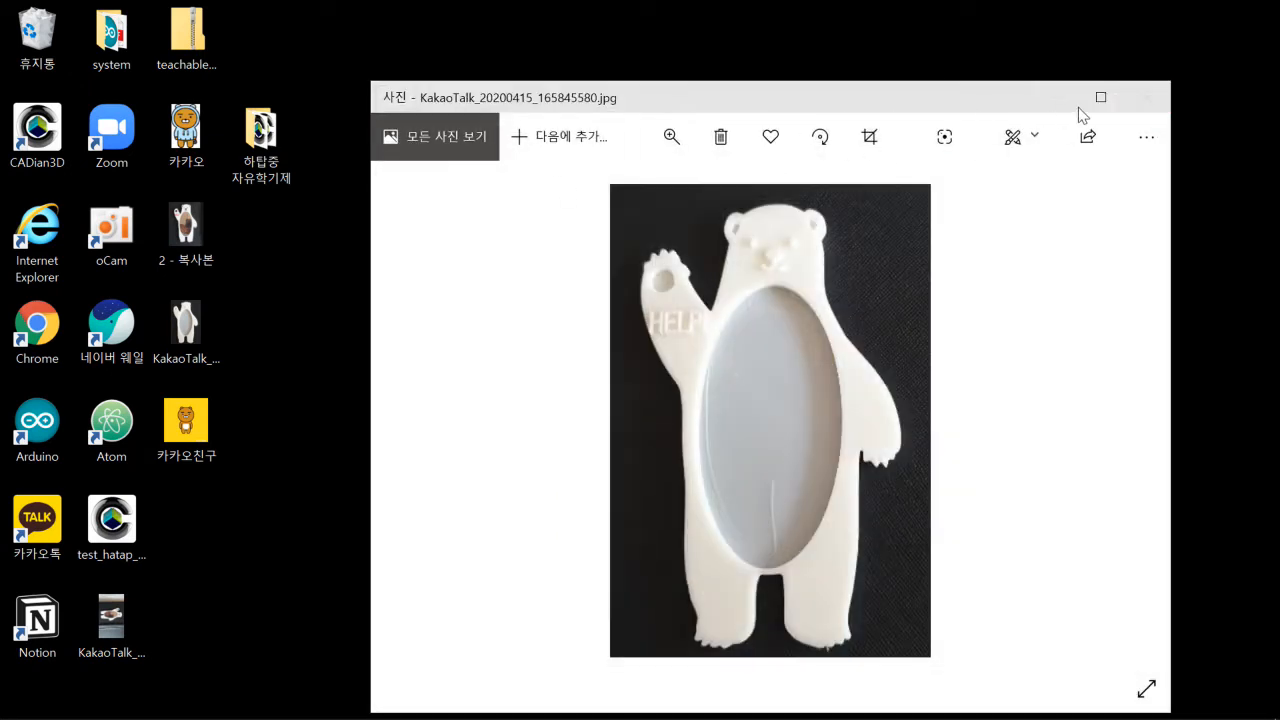
pyautogui.click(1146, 97)
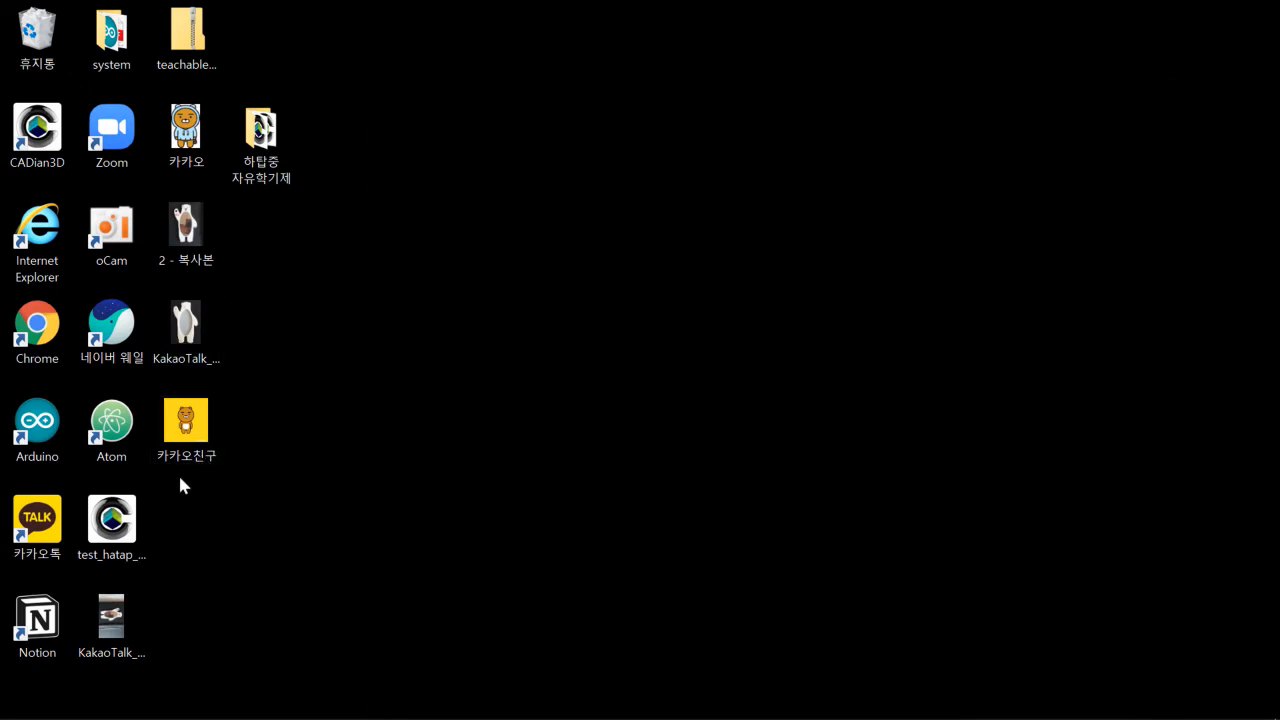
# Switch to the empty CADian3D drawing and cancel the image settings that are already open.
pyautogui.moveTo(367, 716)
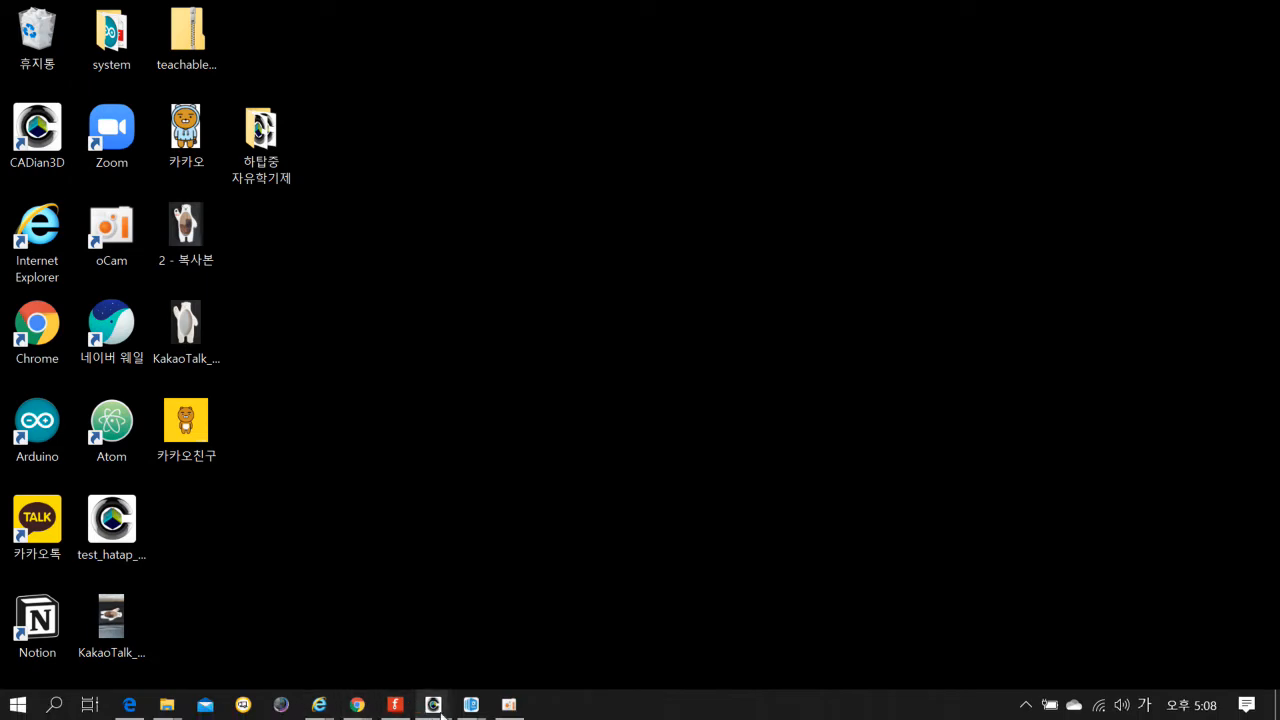
pyautogui.moveTo(436, 708)
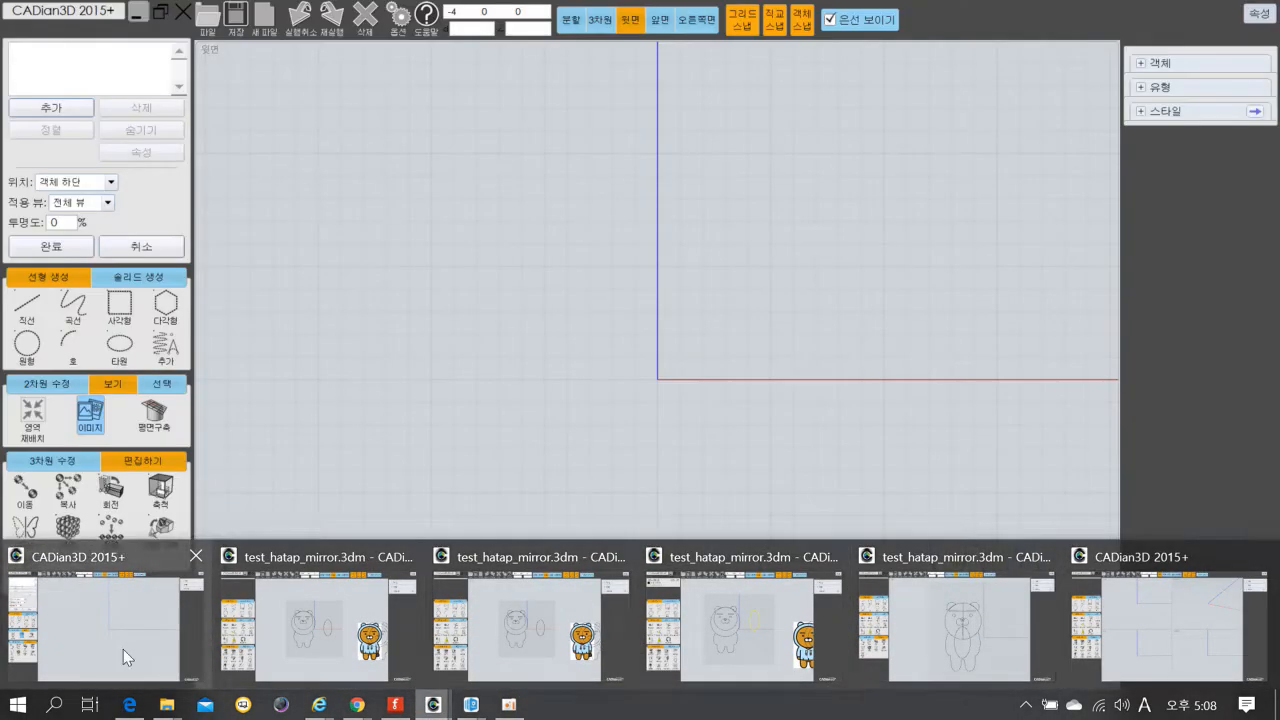
pyautogui.click(123, 649)
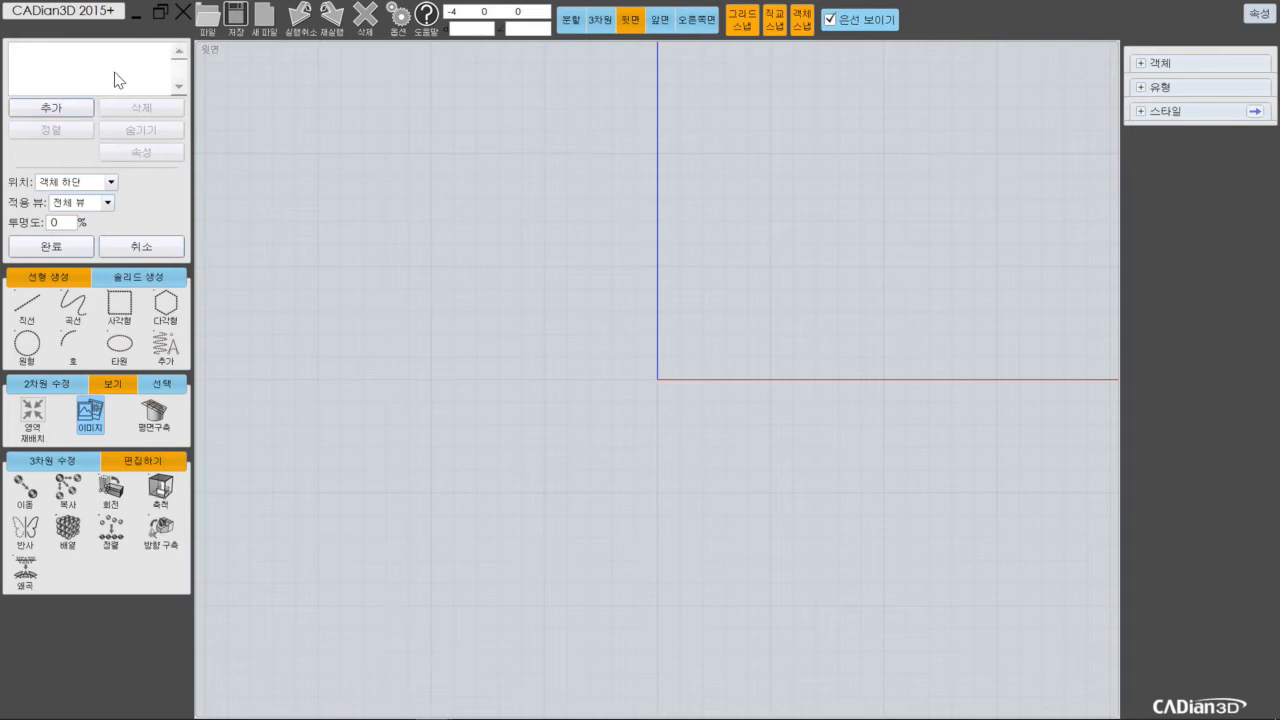
pyautogui.click(104, 250)
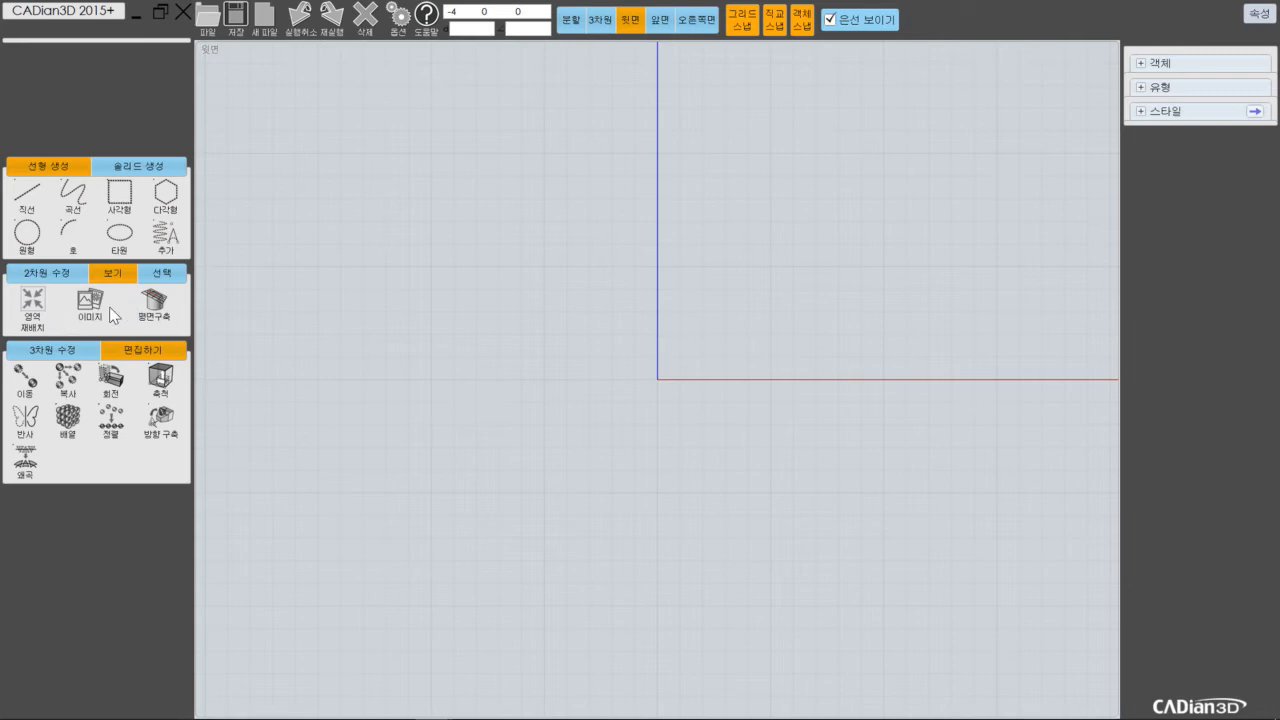
# Insert the desktop image 카카오친구.jpg as a reference in the top view, placing it just outside the lower right of the grid.
pyautogui.click(114, 275)
pyautogui.click(114, 275)
pyautogui.click(91, 302)
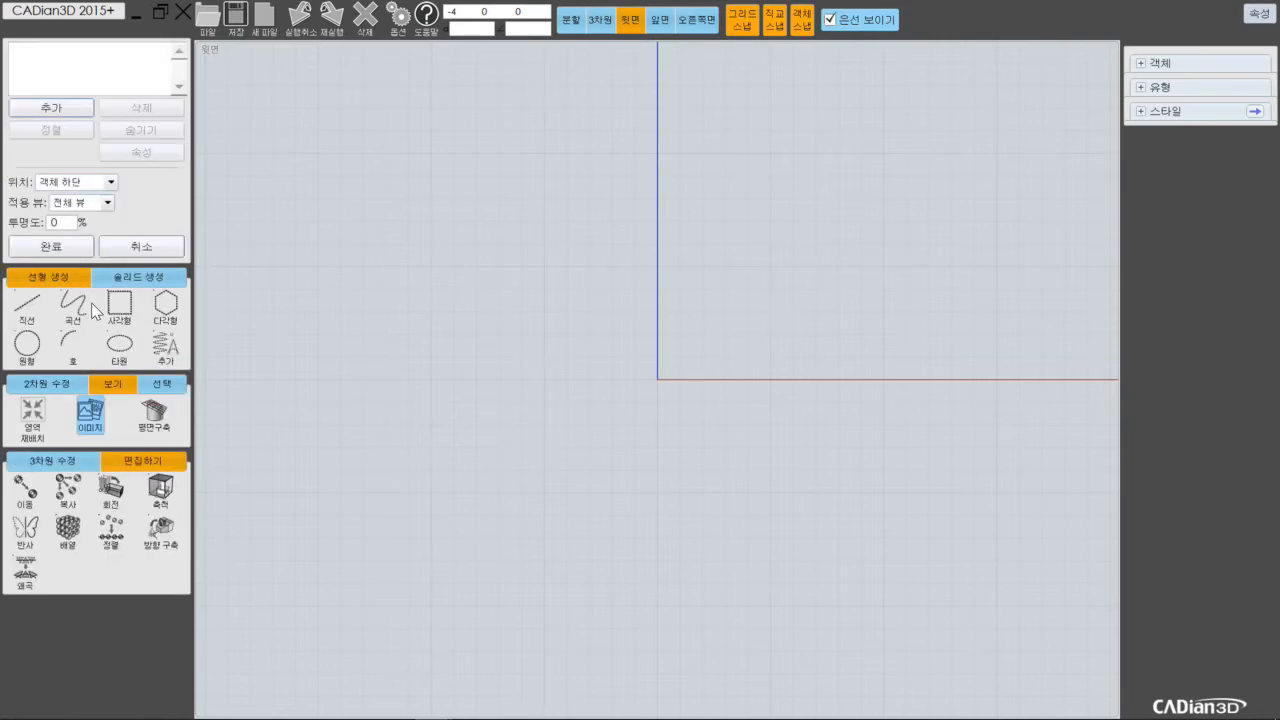
pyautogui.click(55, 109)
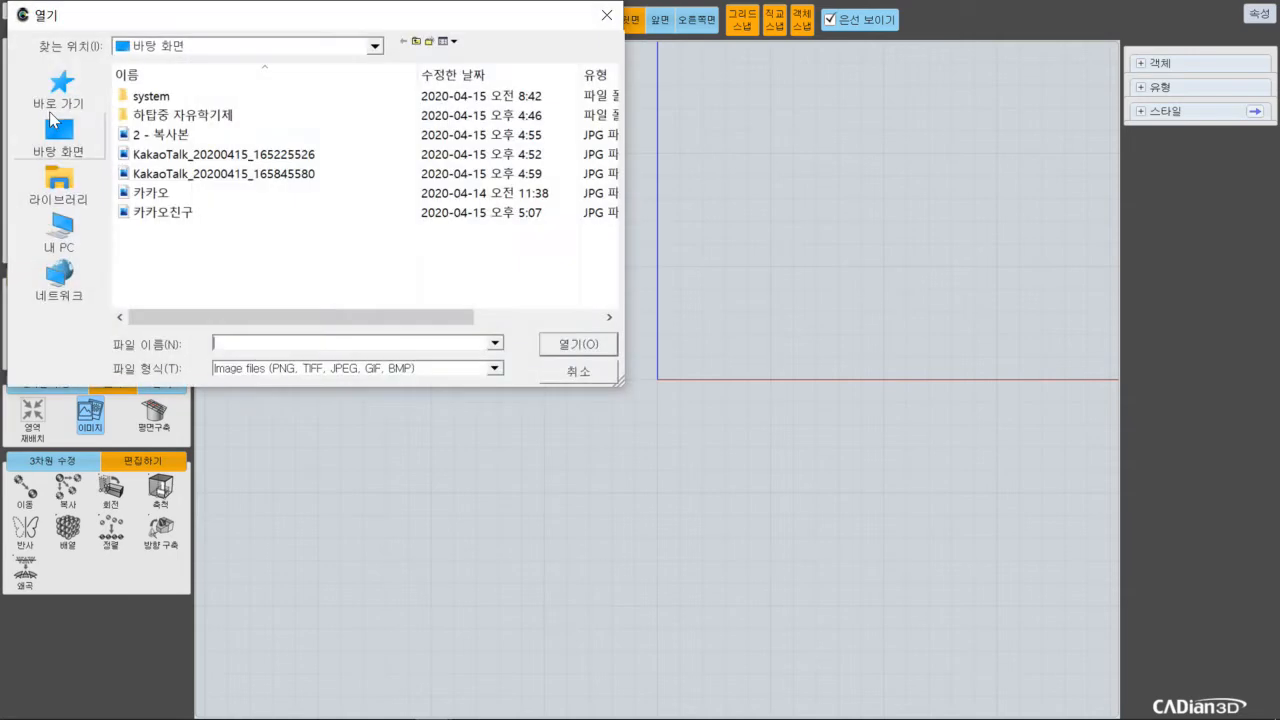
pyautogui.doubleClick(166, 214)
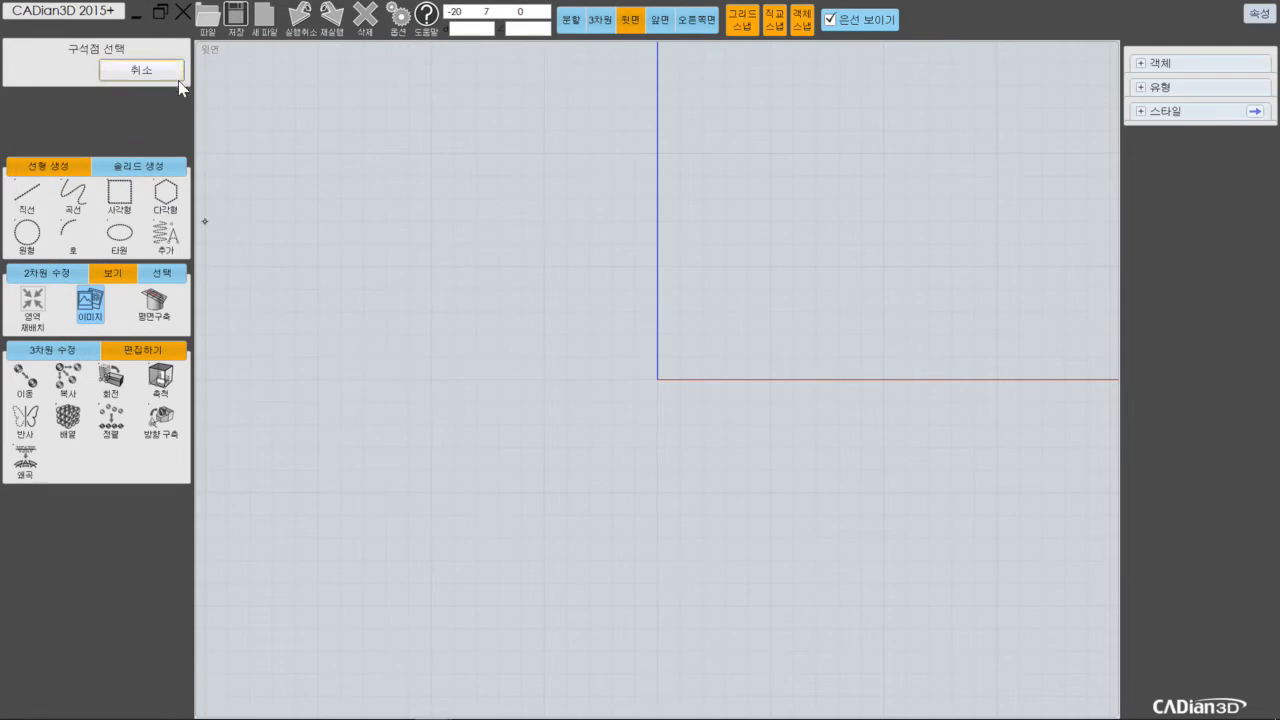
pyautogui.scroll(-1, 453, 411)
pyautogui.scroll(-2, 455, 406)
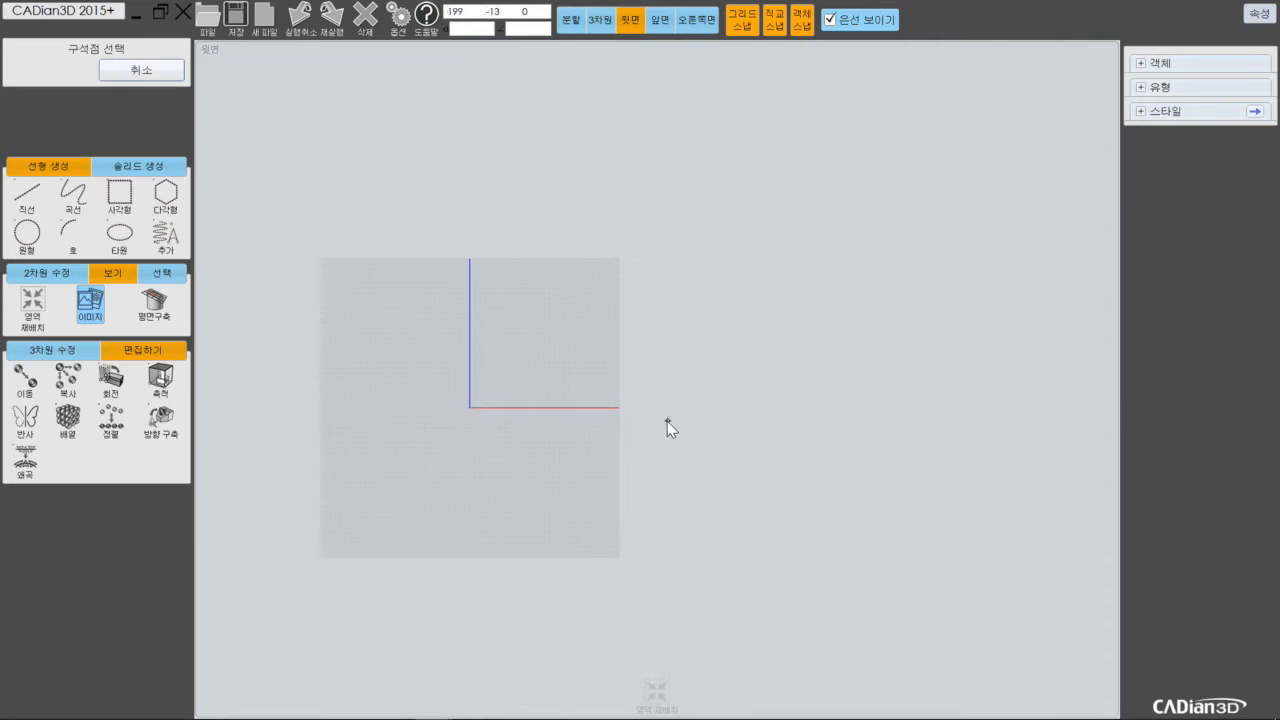
pyautogui.click(646, 518)
pyautogui.click(650, 515)
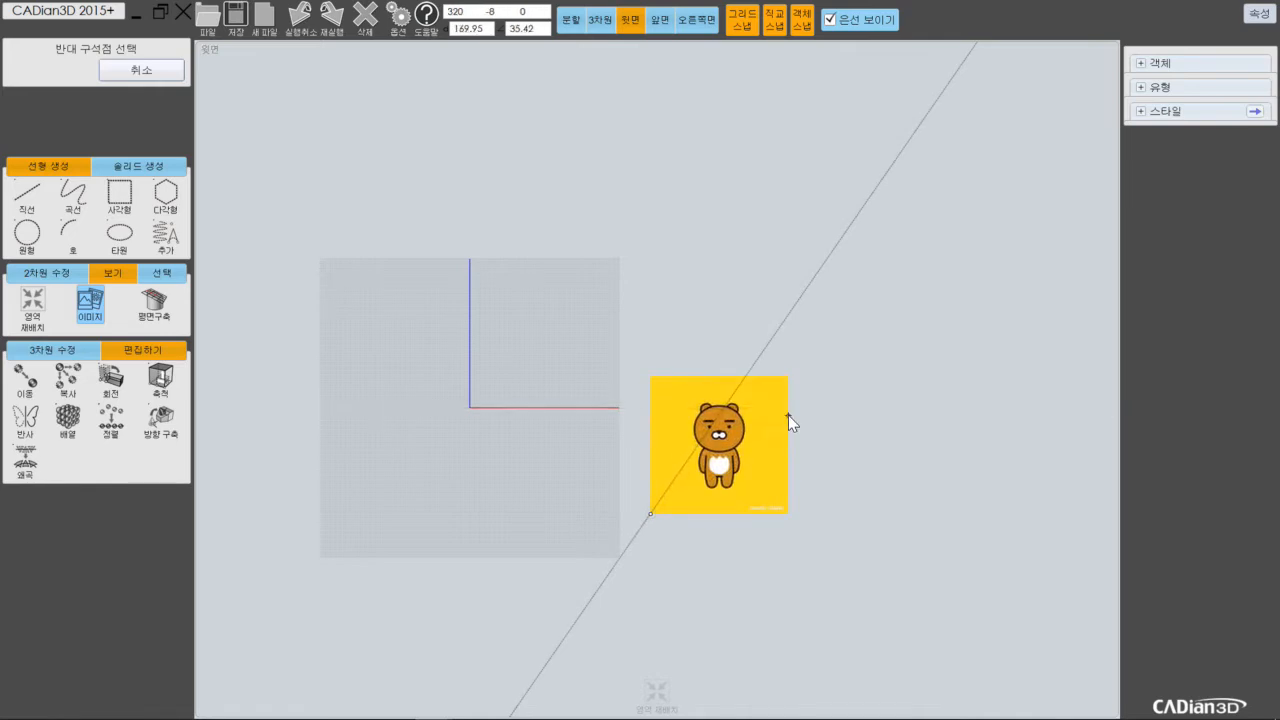
pyautogui.click(770, 464)
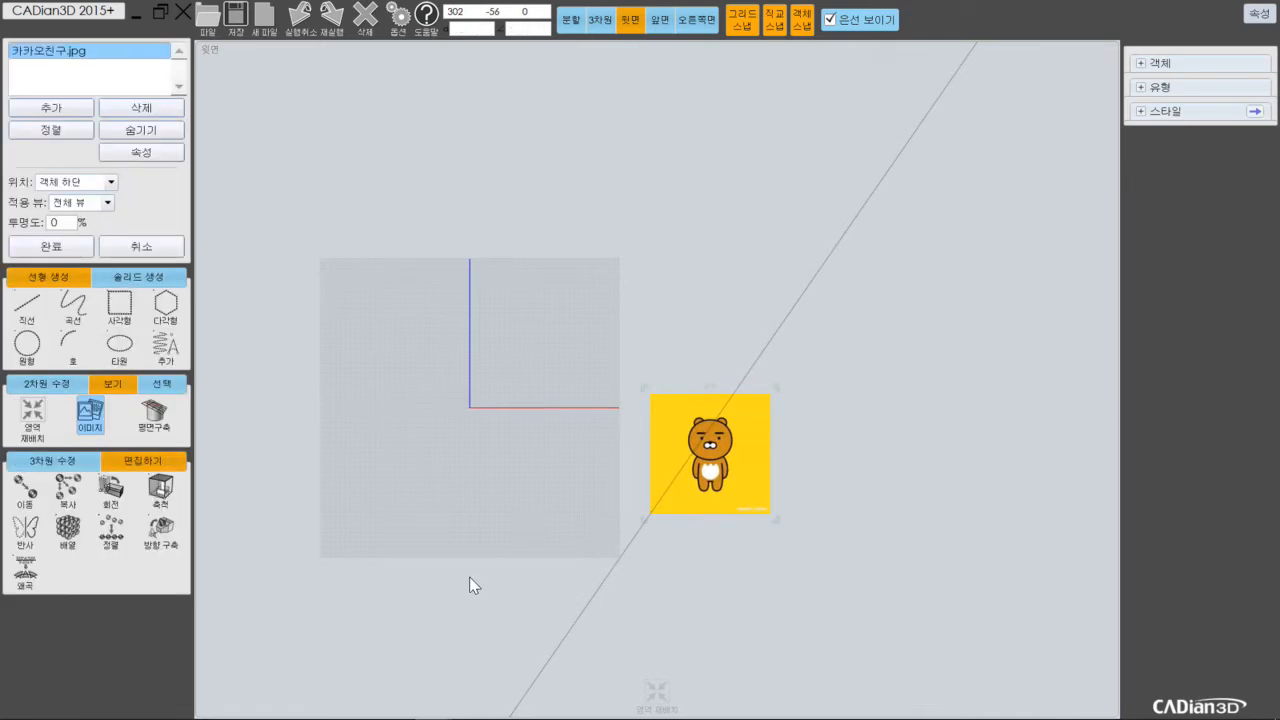
pyautogui.click(51, 246)
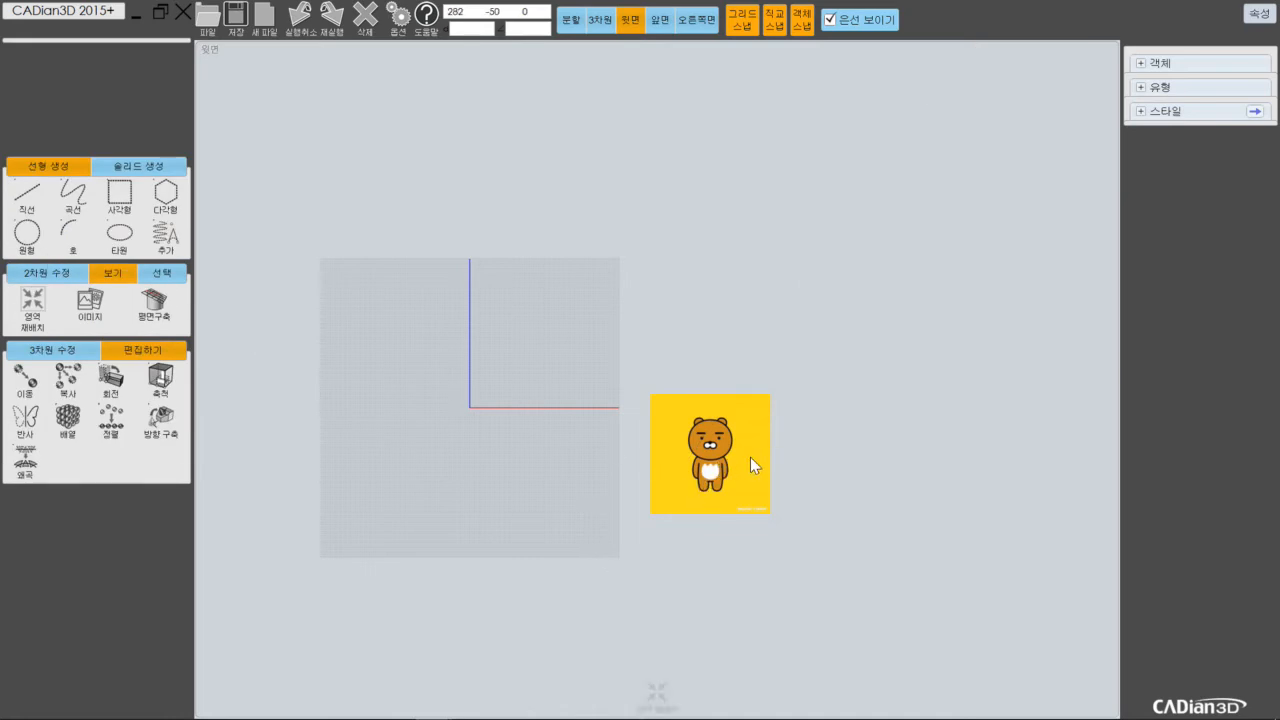
# Start a centre-based circle over the character's head and turn grid snap off for tracing.
pyautogui.scroll(5, 751, 457)
pyautogui.scroll(3, 485, 396)
pyautogui.scroll(-1, 485, 396)
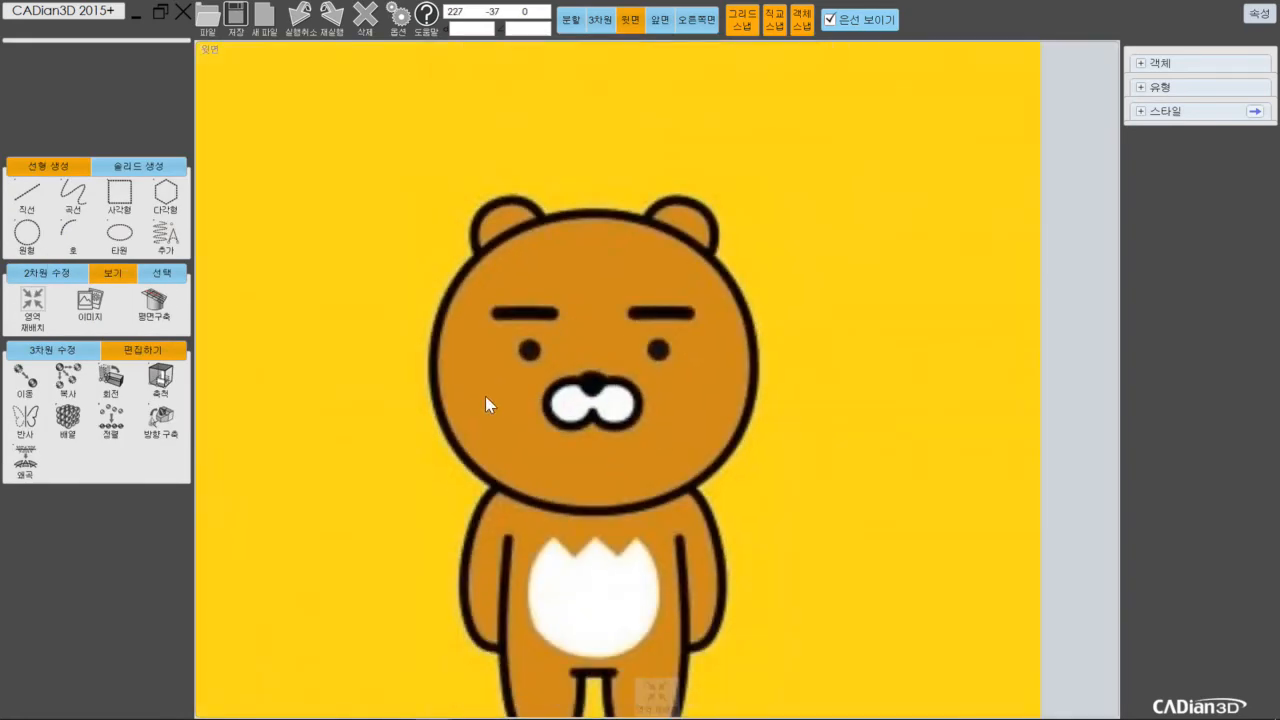
pyautogui.click(30, 238)
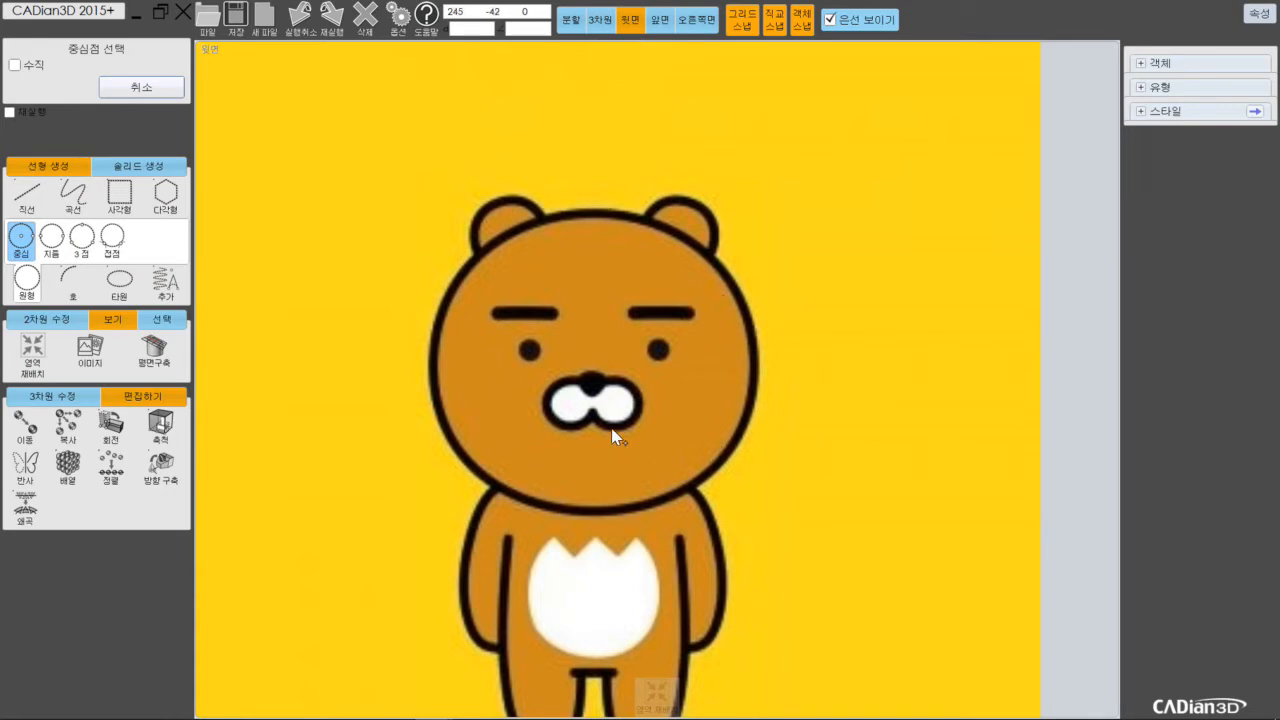
pyautogui.click(744, 20)
pyautogui.click(749, 30)
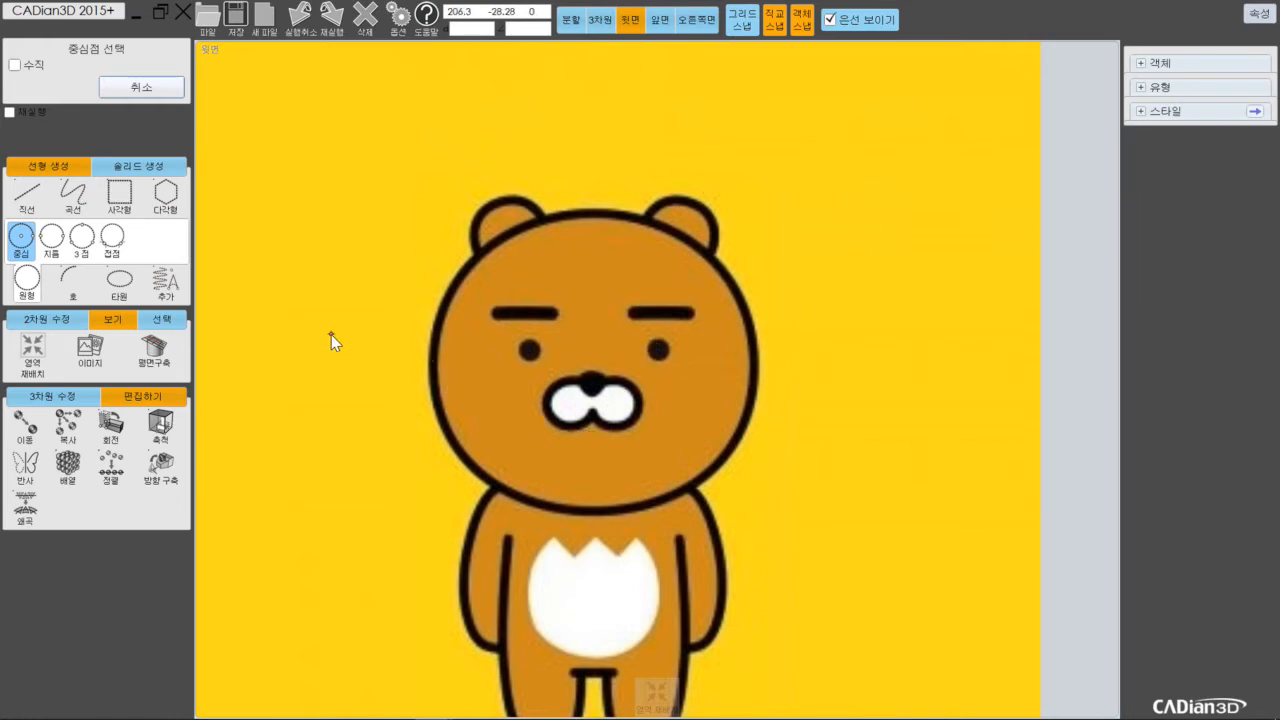
pyautogui.click(50, 240)
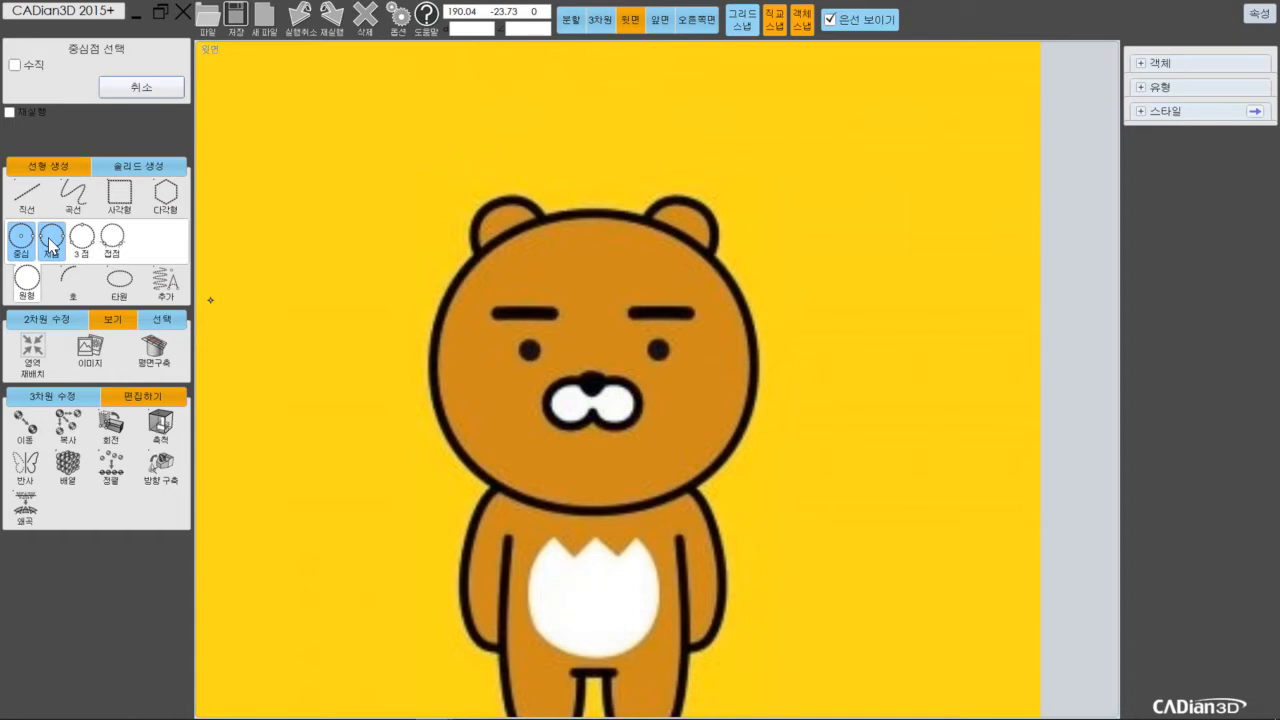
pyautogui.click(50, 240)
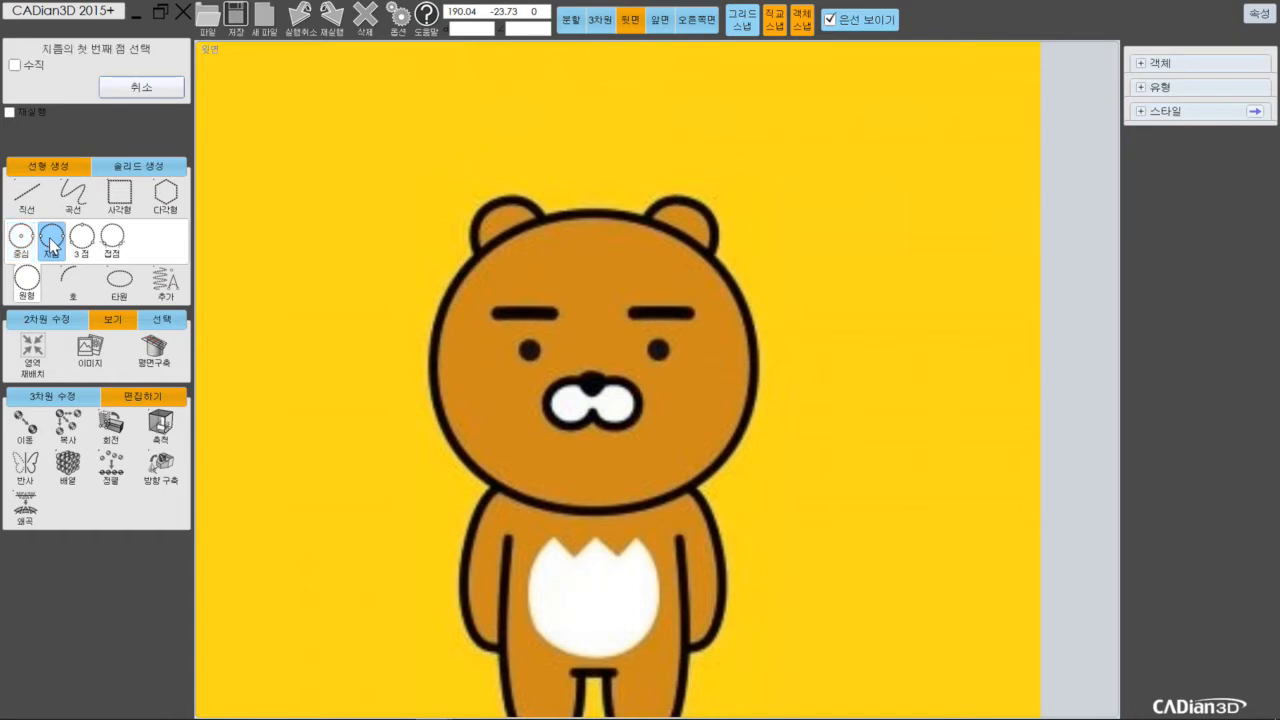
pyautogui.click(138, 85)
pyautogui.click(40, 162)
pyautogui.click(40, 162)
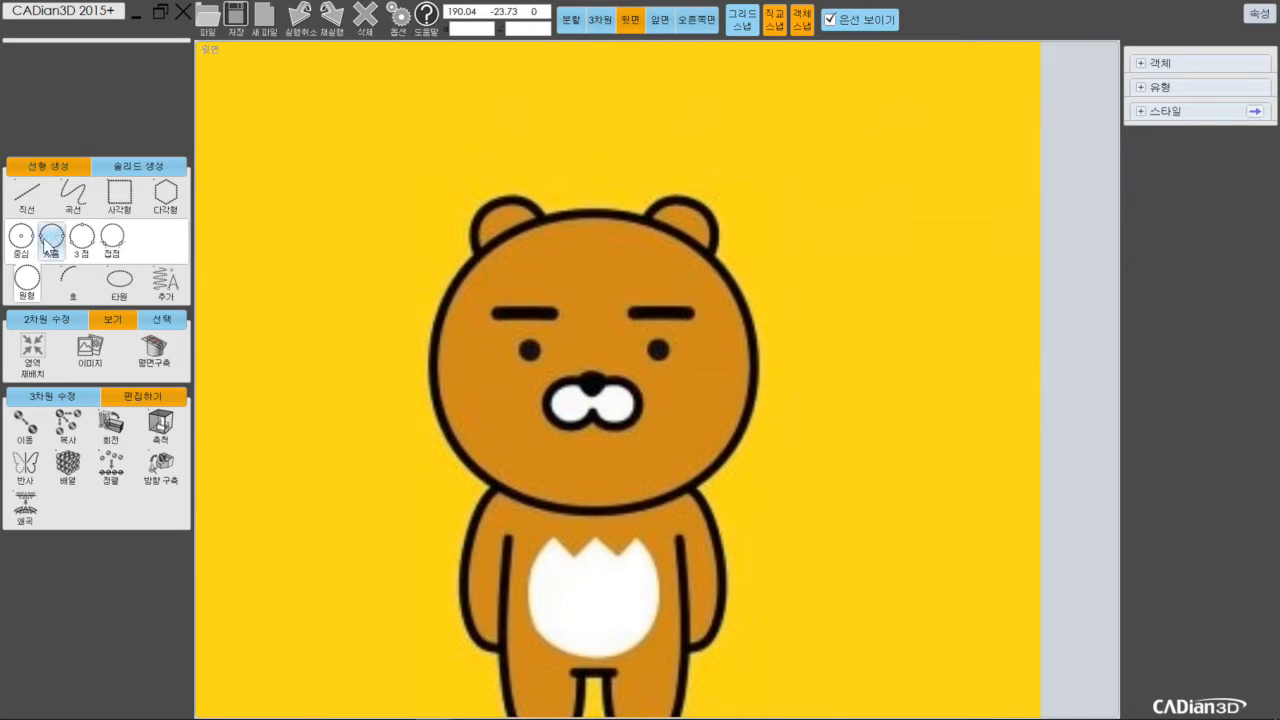
pyautogui.click(24, 272)
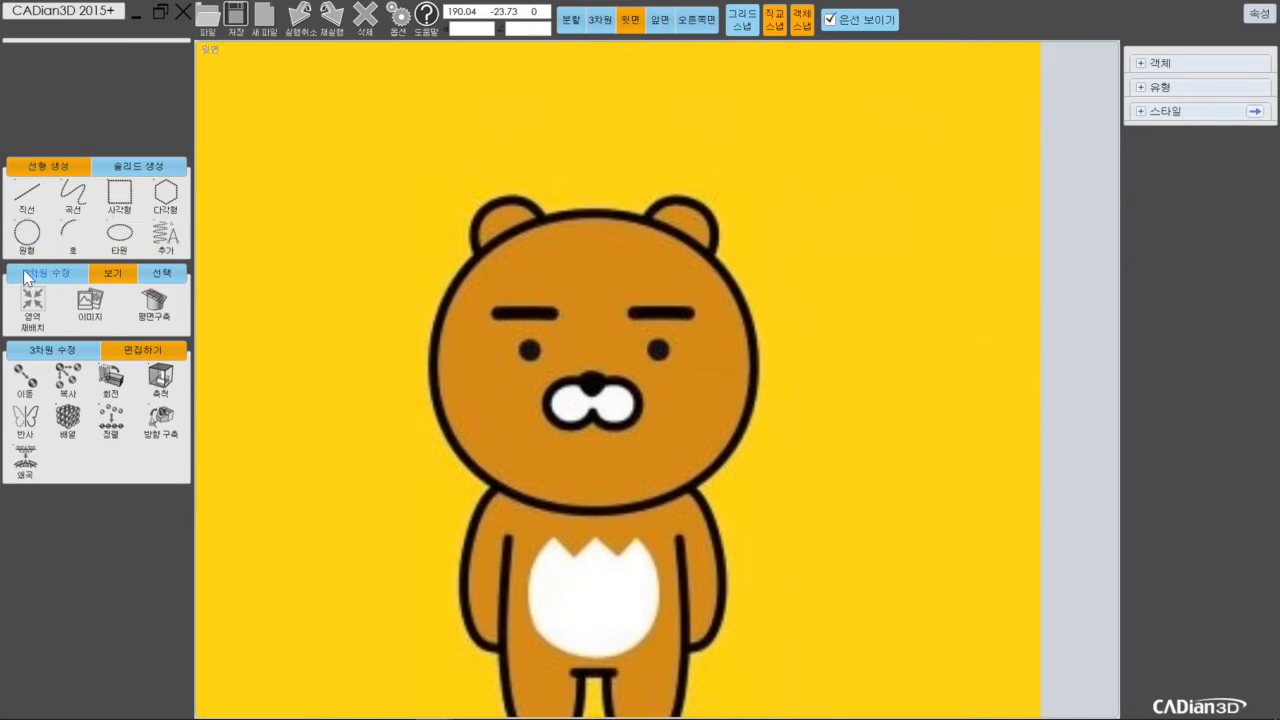
# Draw a circle by its diameter across the full width of the character's head, with a radius of about 22.
pyautogui.click(25, 233)
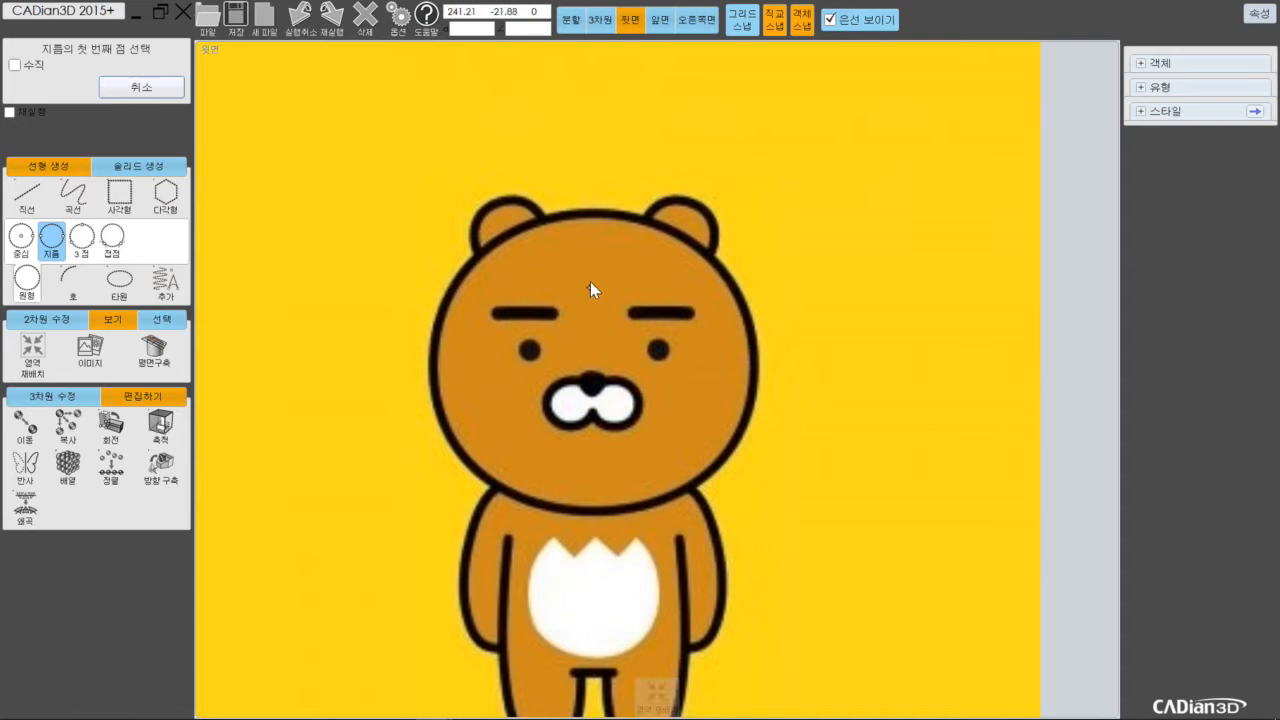
pyautogui.click(430, 364)
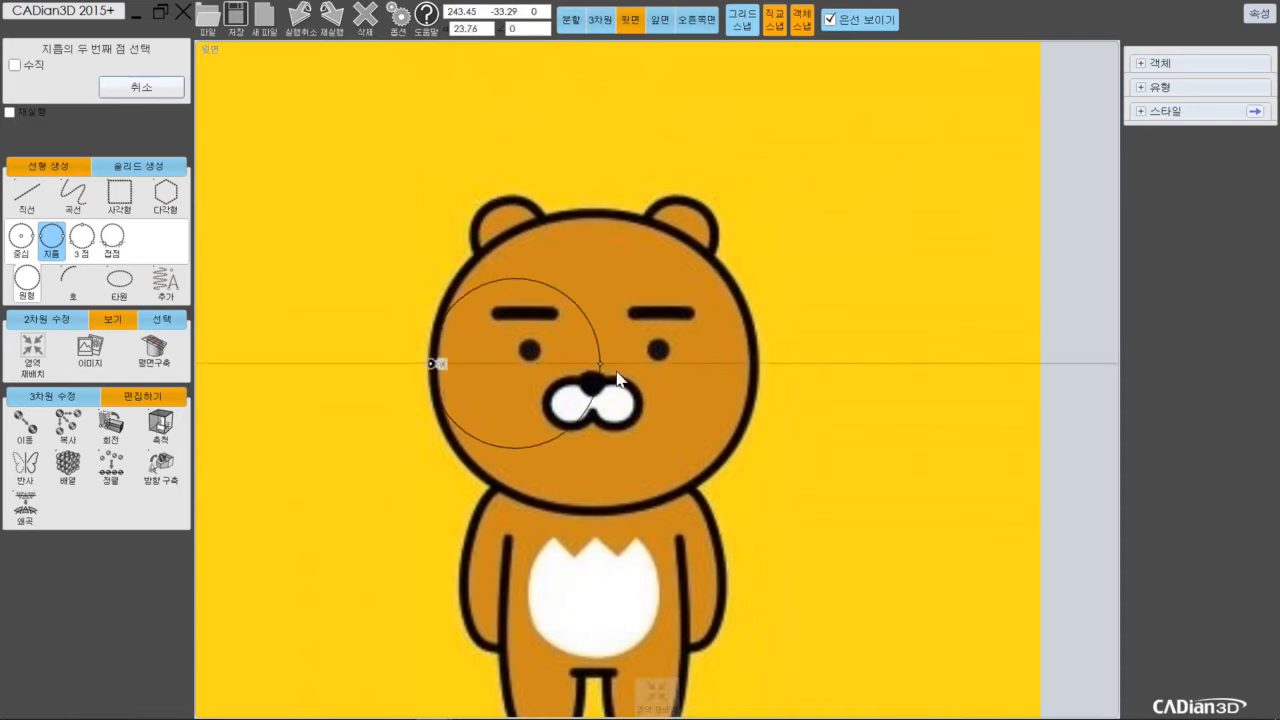
pyautogui.click(756, 365)
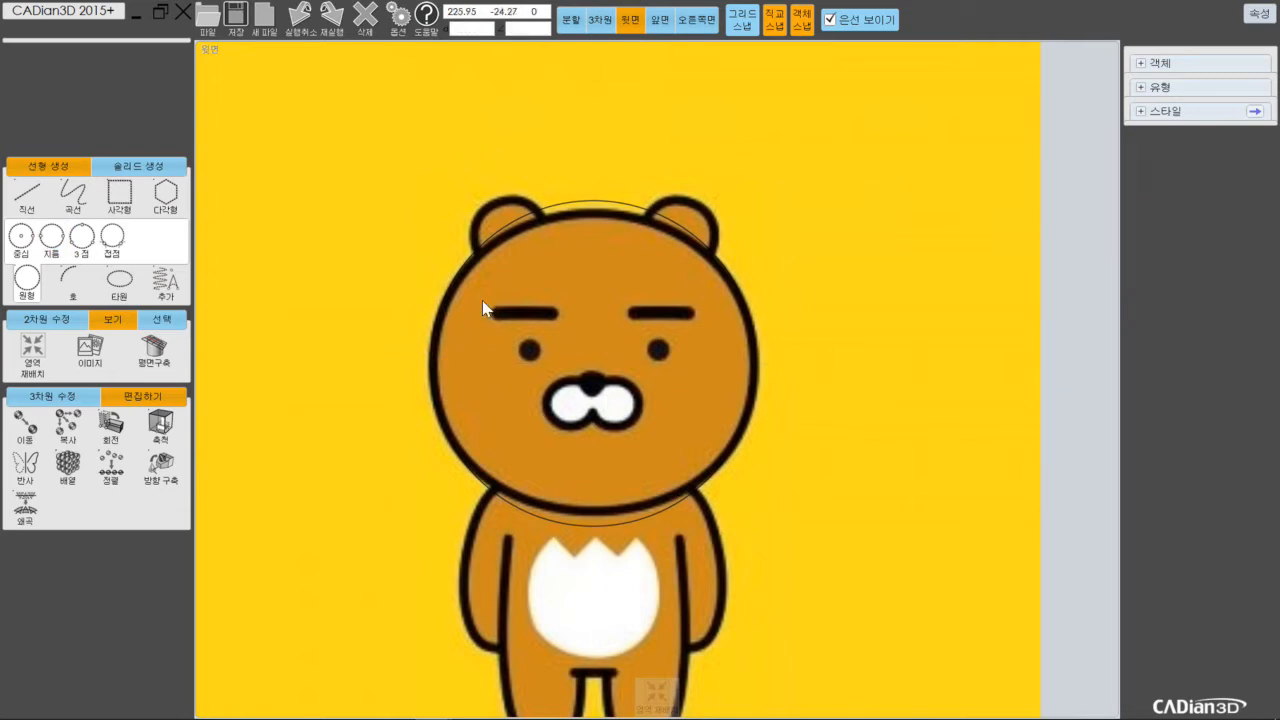
# Change the head circle's style to blue (파란색).
pyautogui.click(605, 202)
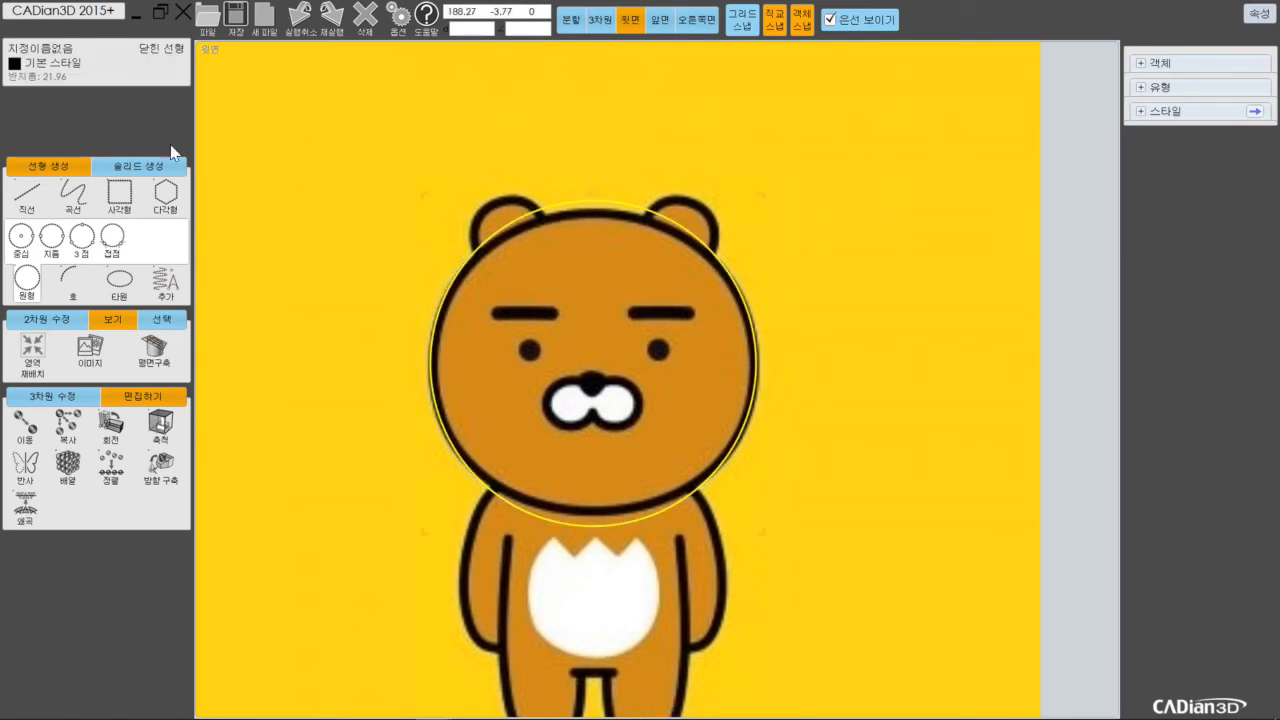
pyautogui.click(65, 78)
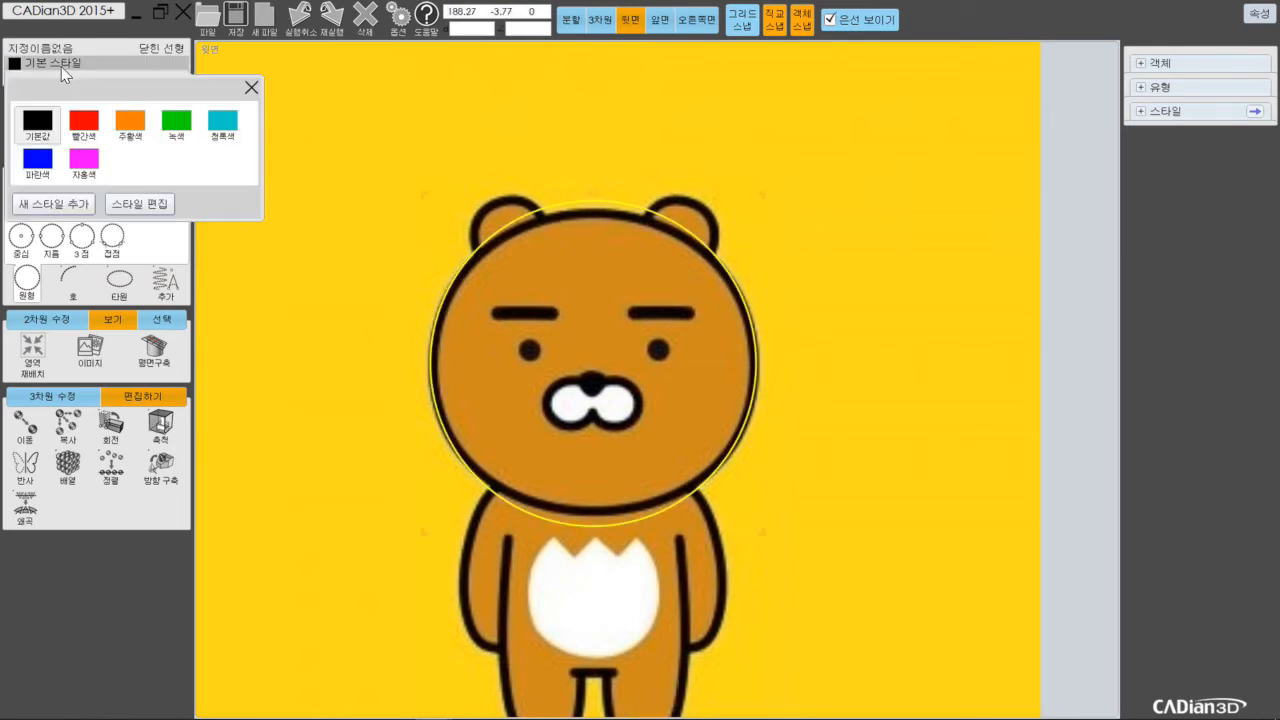
pyautogui.click(45, 163)
pyautogui.click(242, 184)
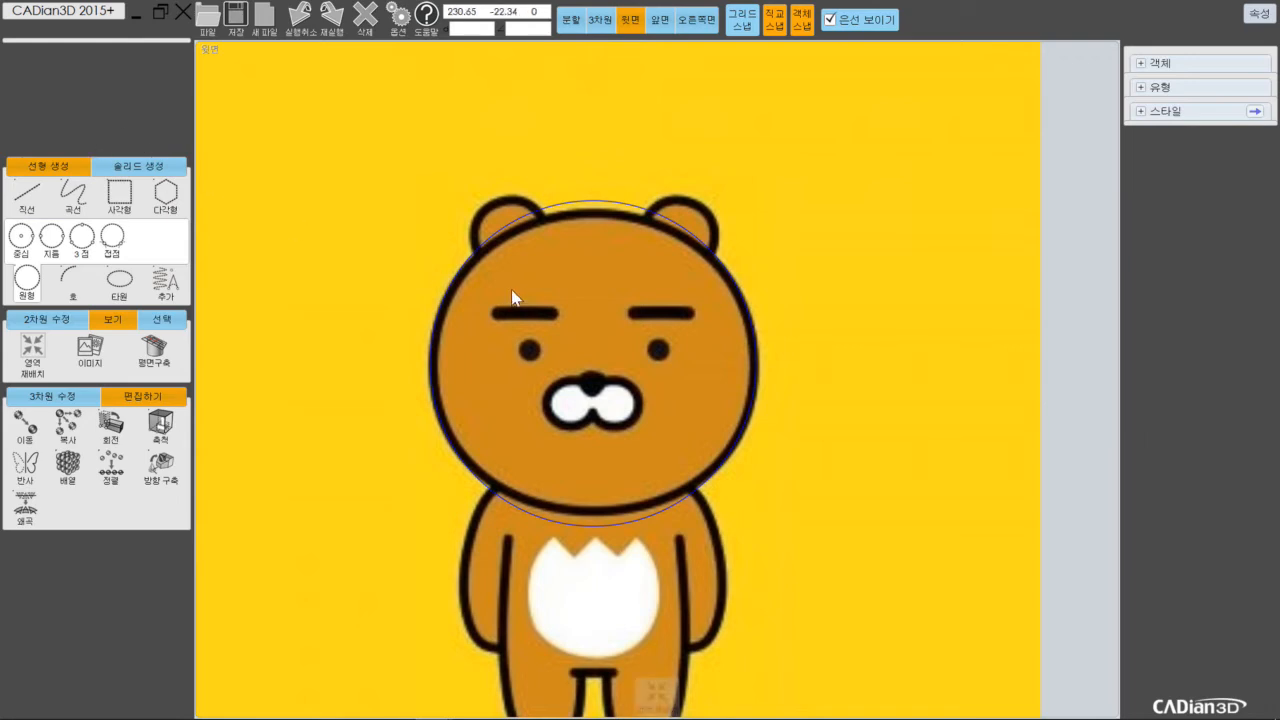
# Set the head circle's style to red (빨간색) and flatten it vertically to about 43.9 x 41.2 to fit the head outline.
pyautogui.click(571, 223)
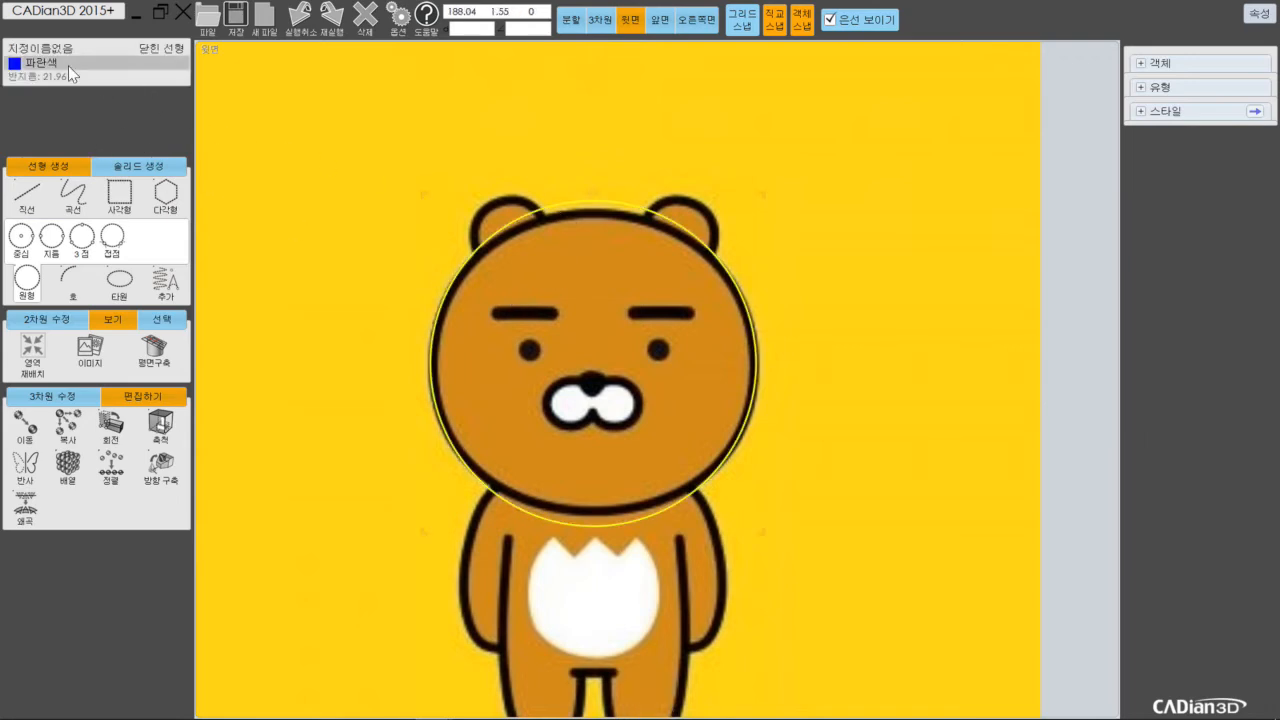
pyautogui.click(65, 63)
pyautogui.click(84, 121)
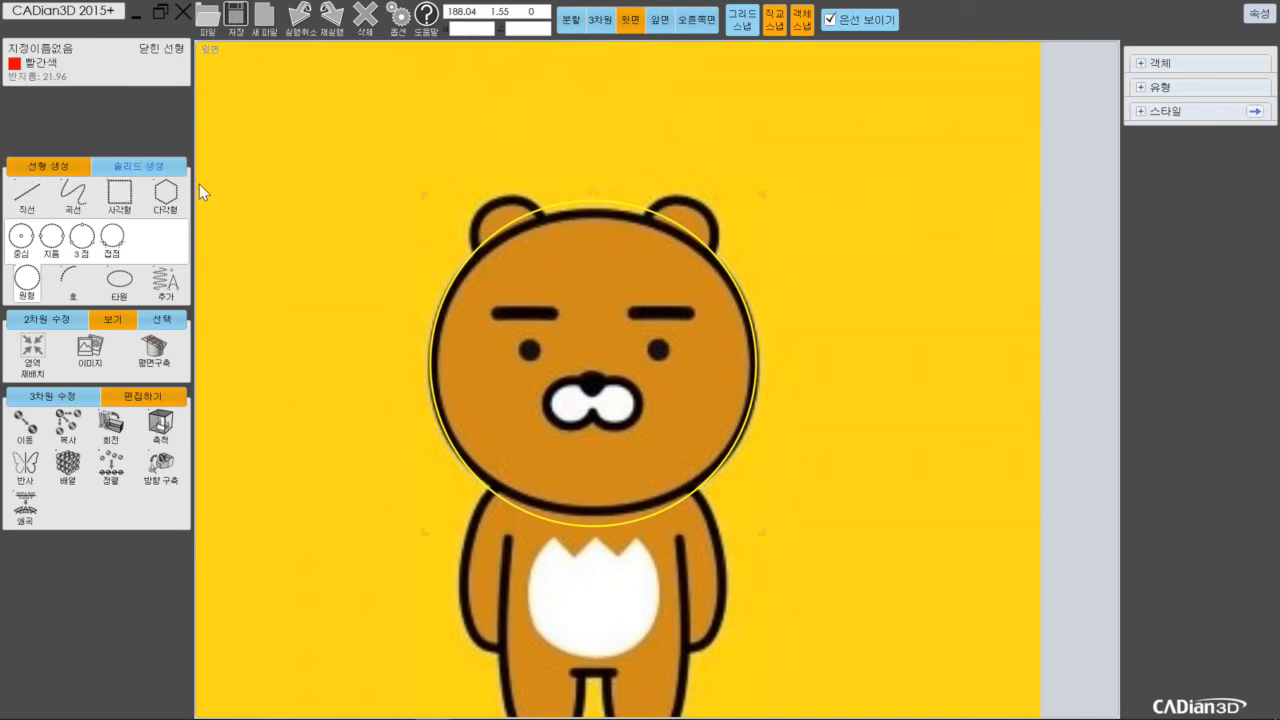
pyautogui.click(307, 236)
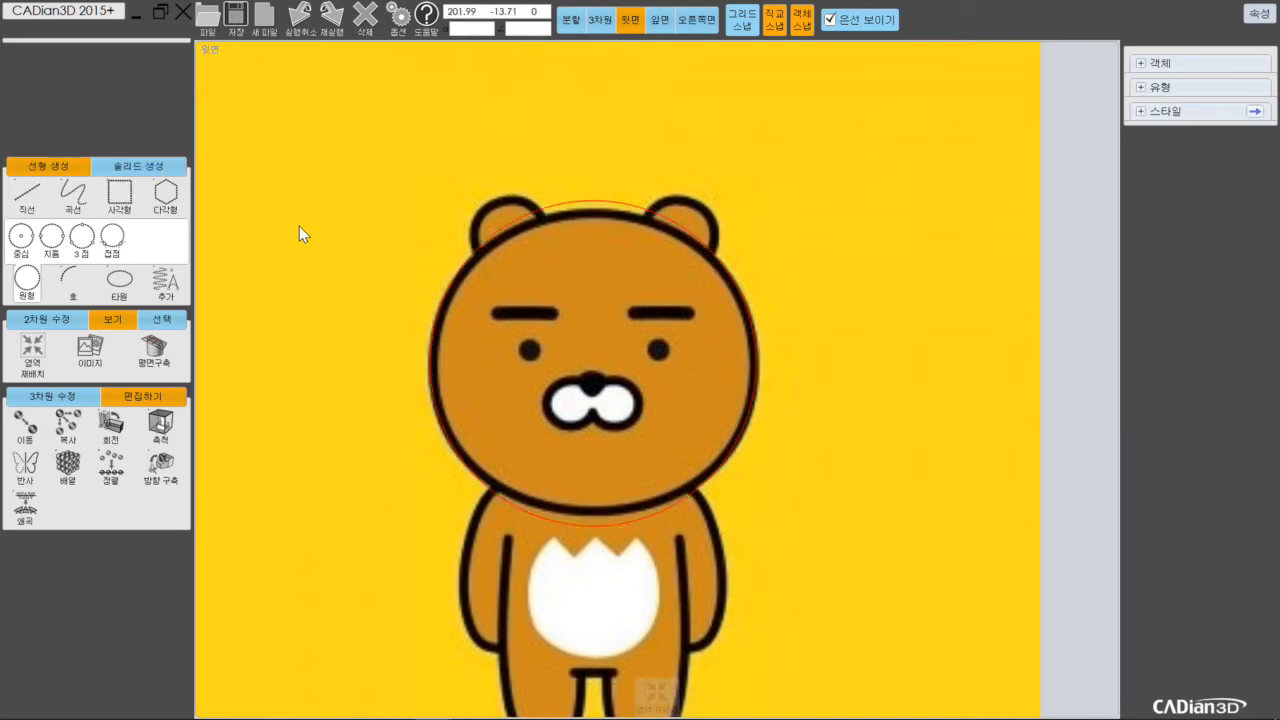
pyautogui.click(585, 207)
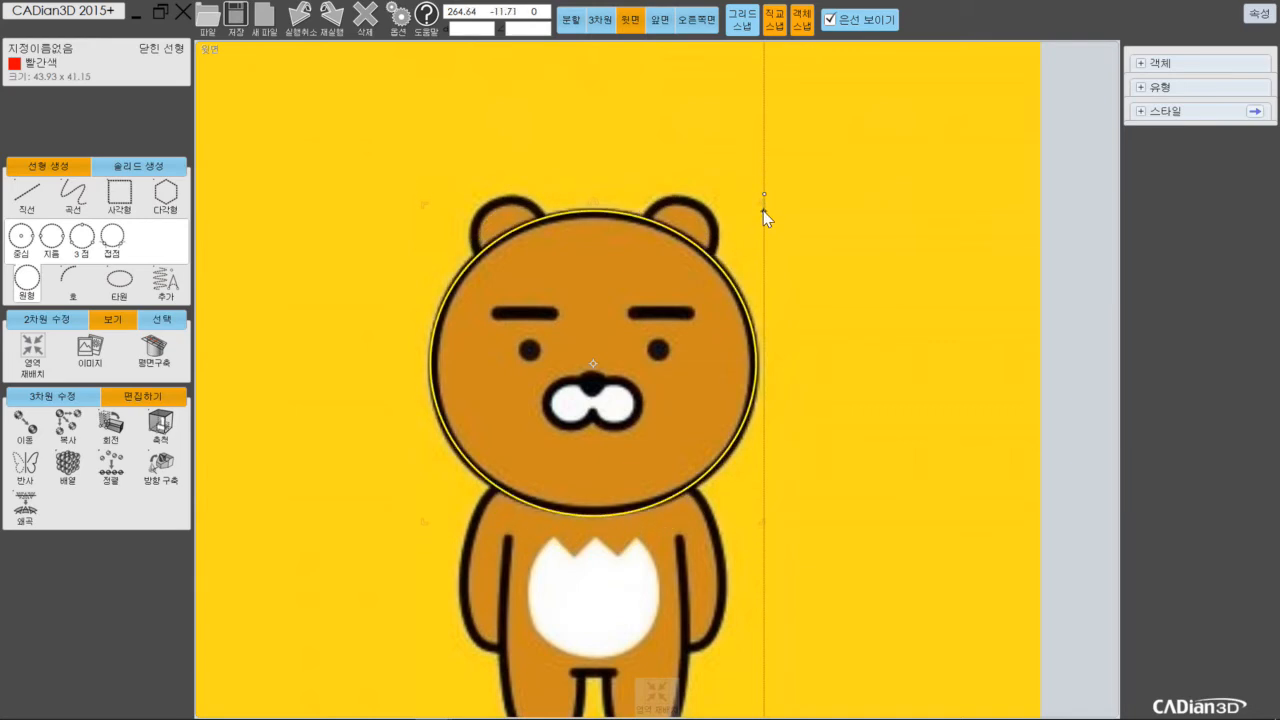
pyautogui.click(764, 215)
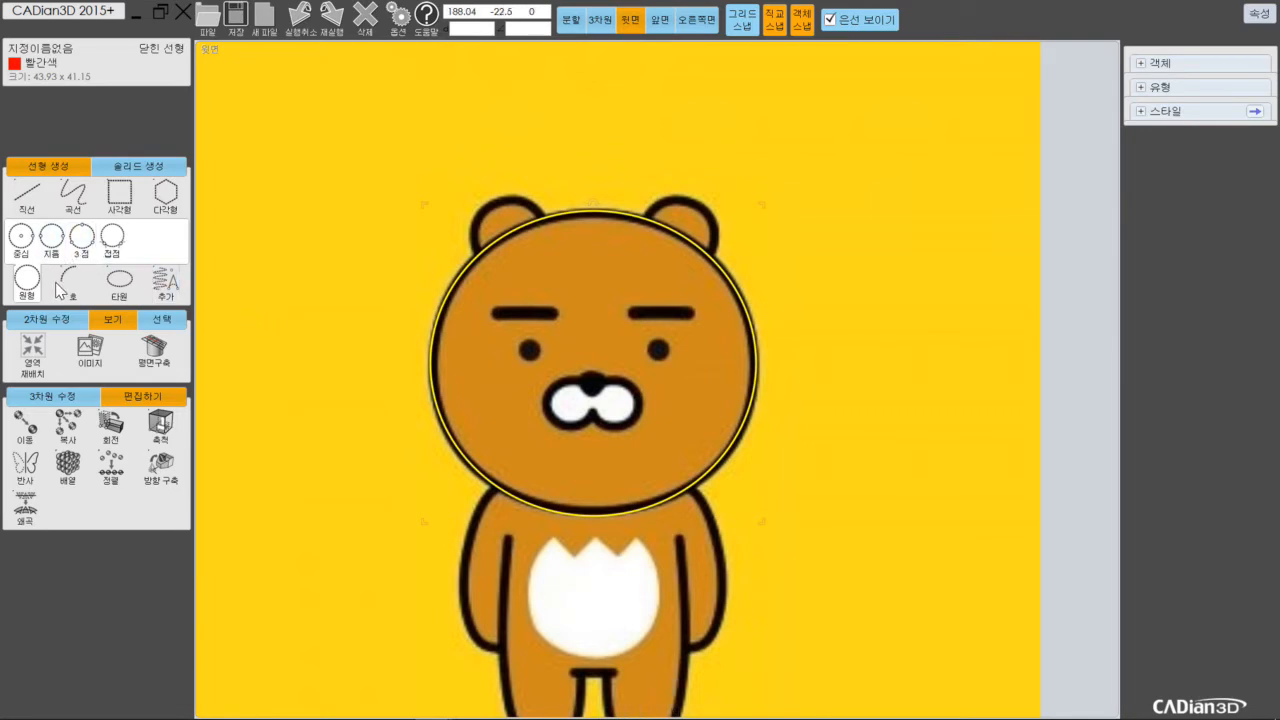
# Draw an ellipse by its diameter between the ends of the character's left-hand ear, sized to follow the ear's outer curve.
pyautogui.click(119, 284)
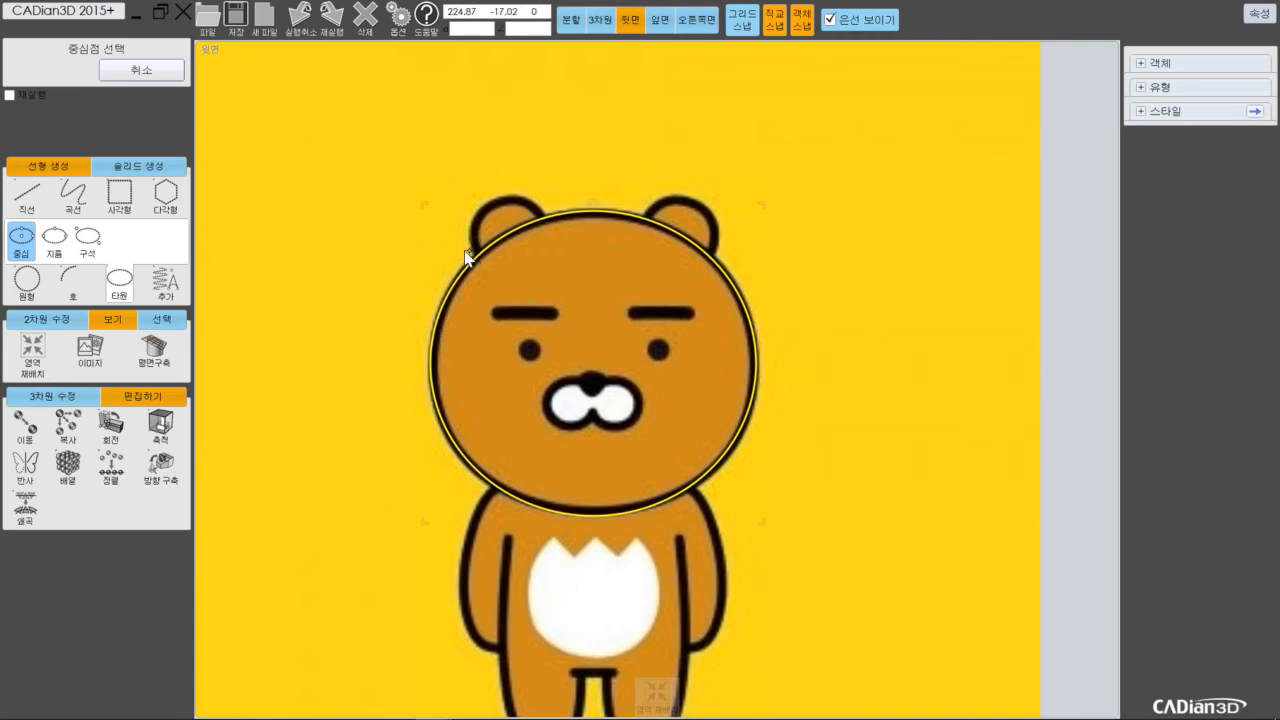
pyautogui.click(54, 238)
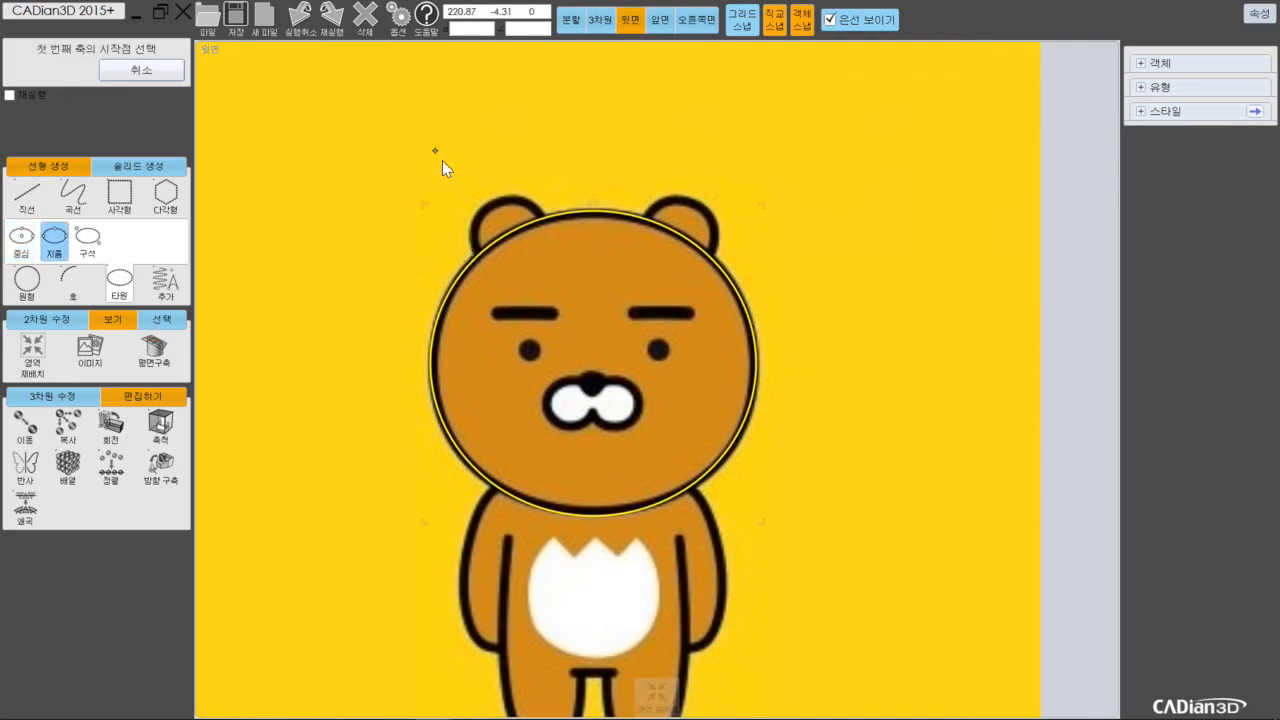
pyautogui.click(476, 254)
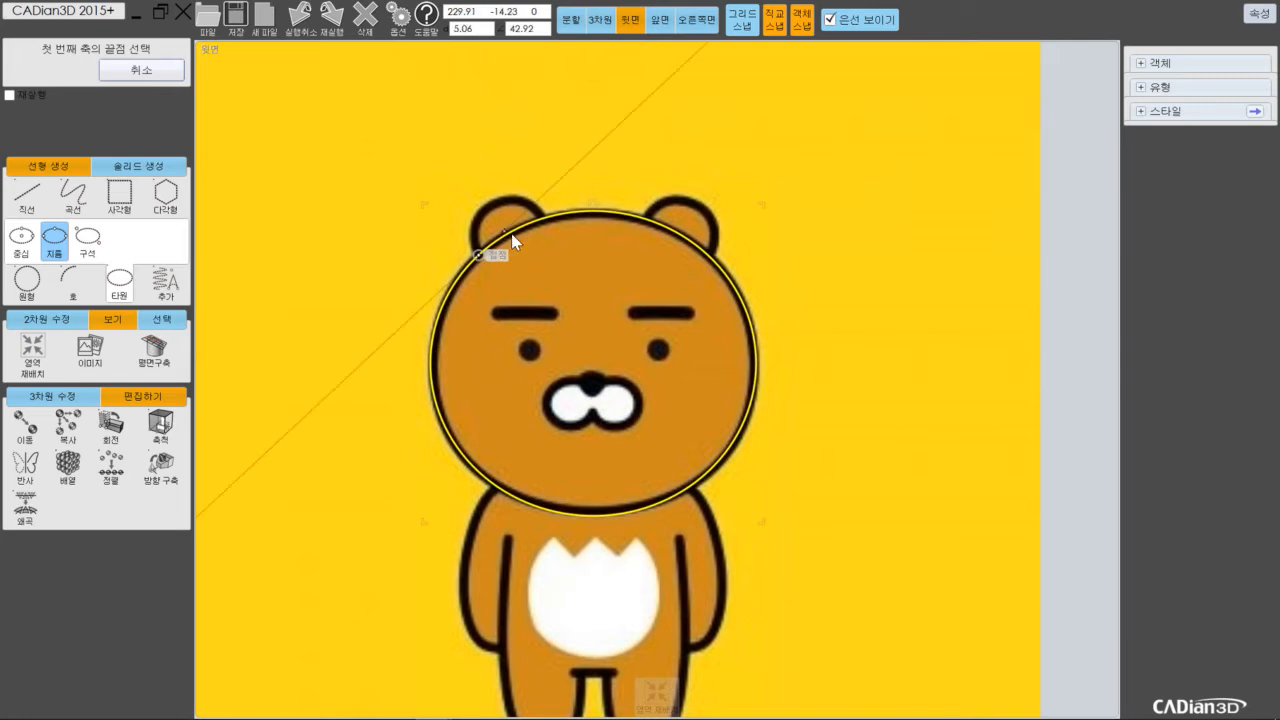
pyautogui.scroll(2, 540, 228)
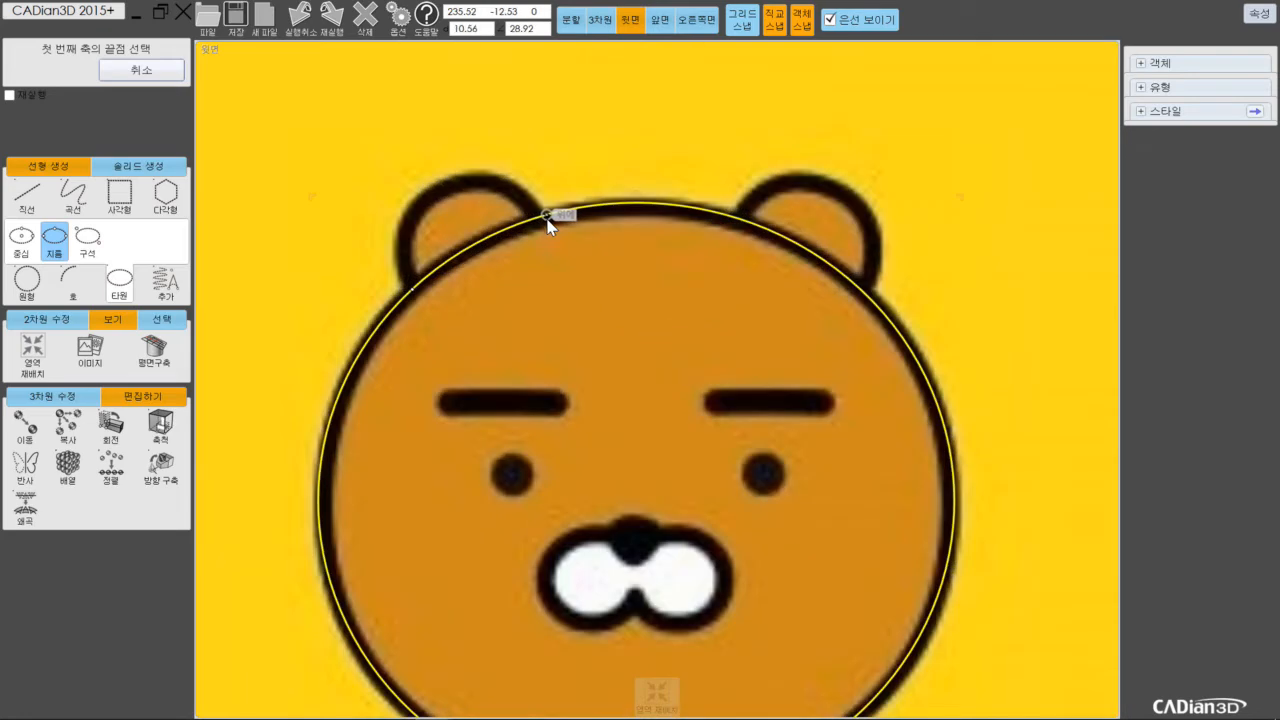
pyautogui.click(540, 215)
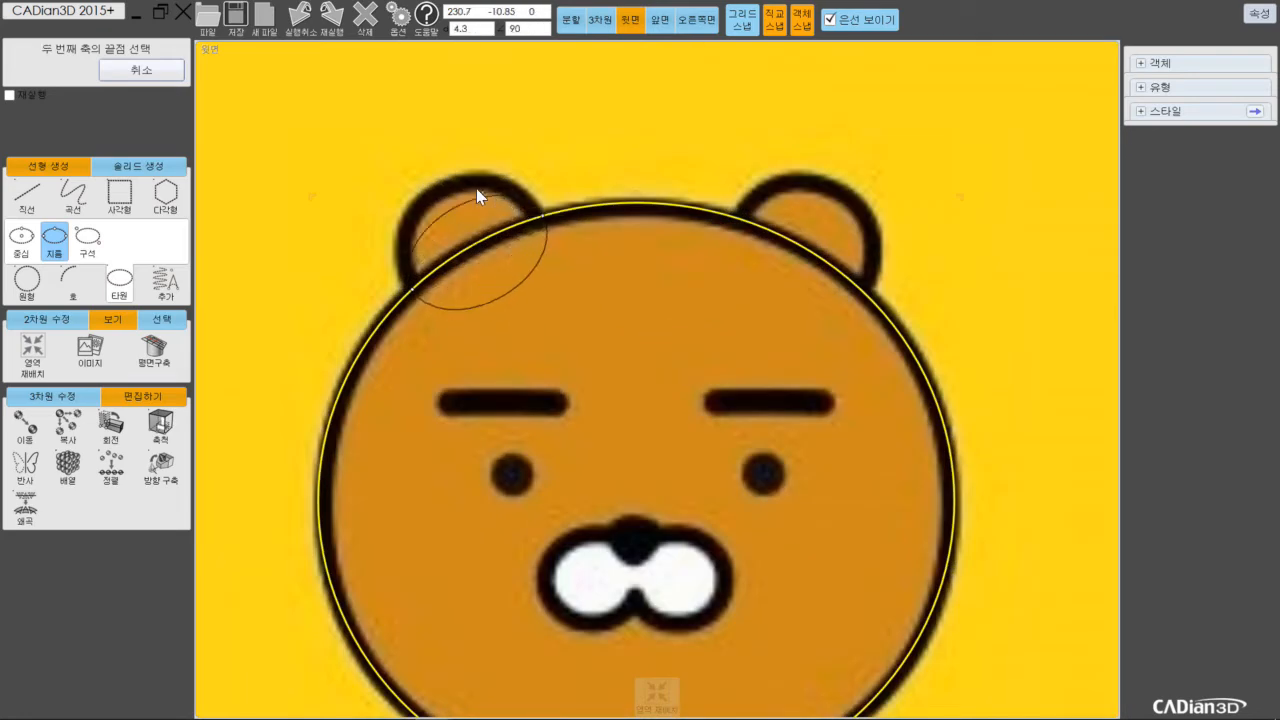
pyautogui.click(452, 190)
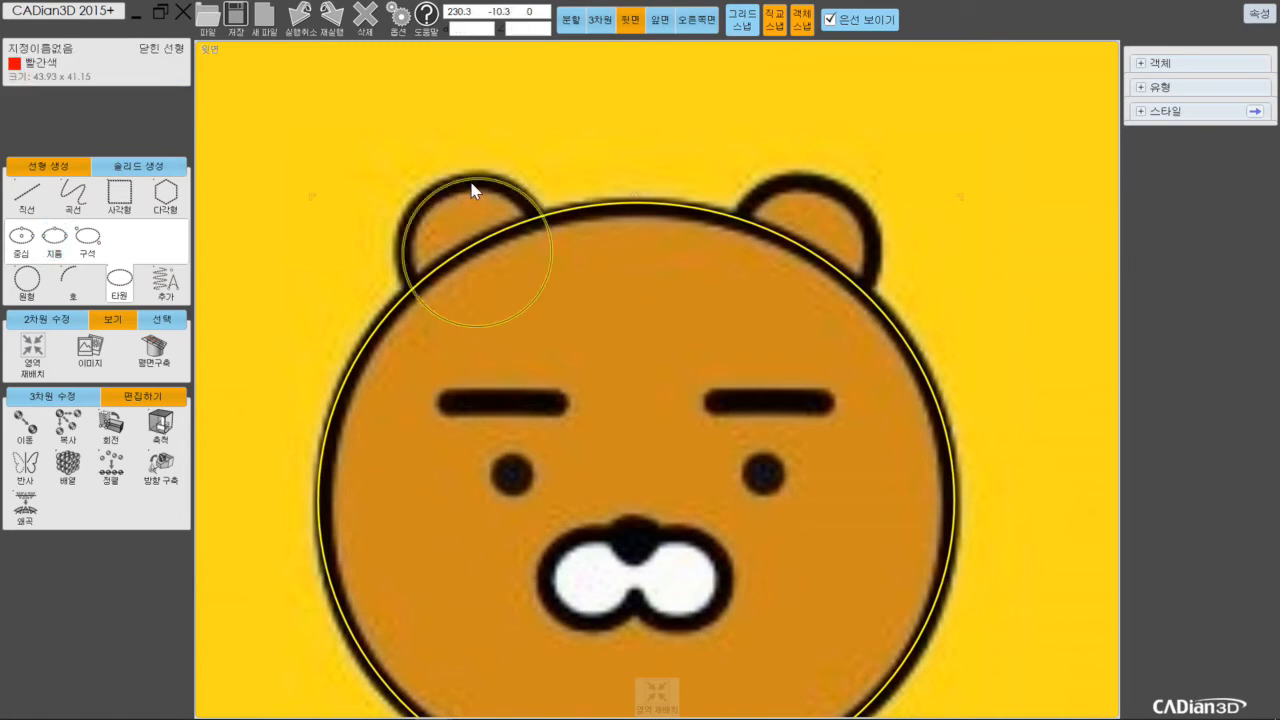
pyautogui.click(36, 472)
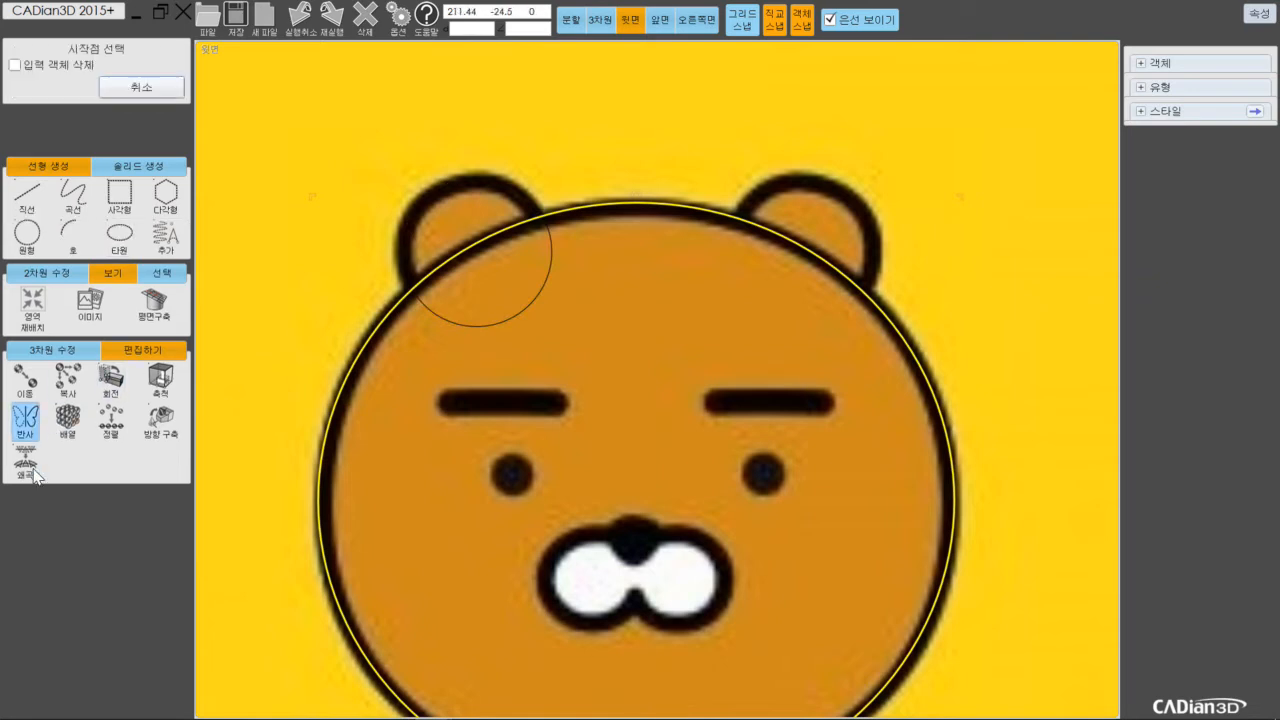
pyautogui.click(164, 90)
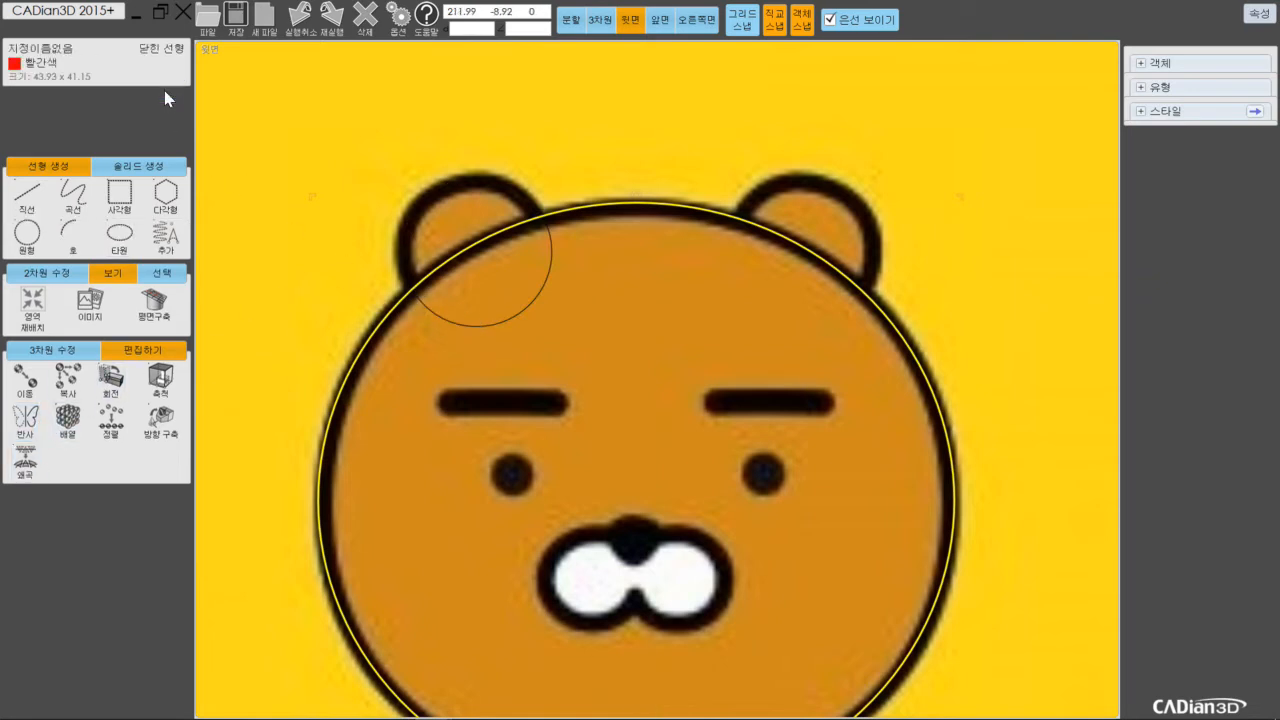
pyautogui.click(355, 141)
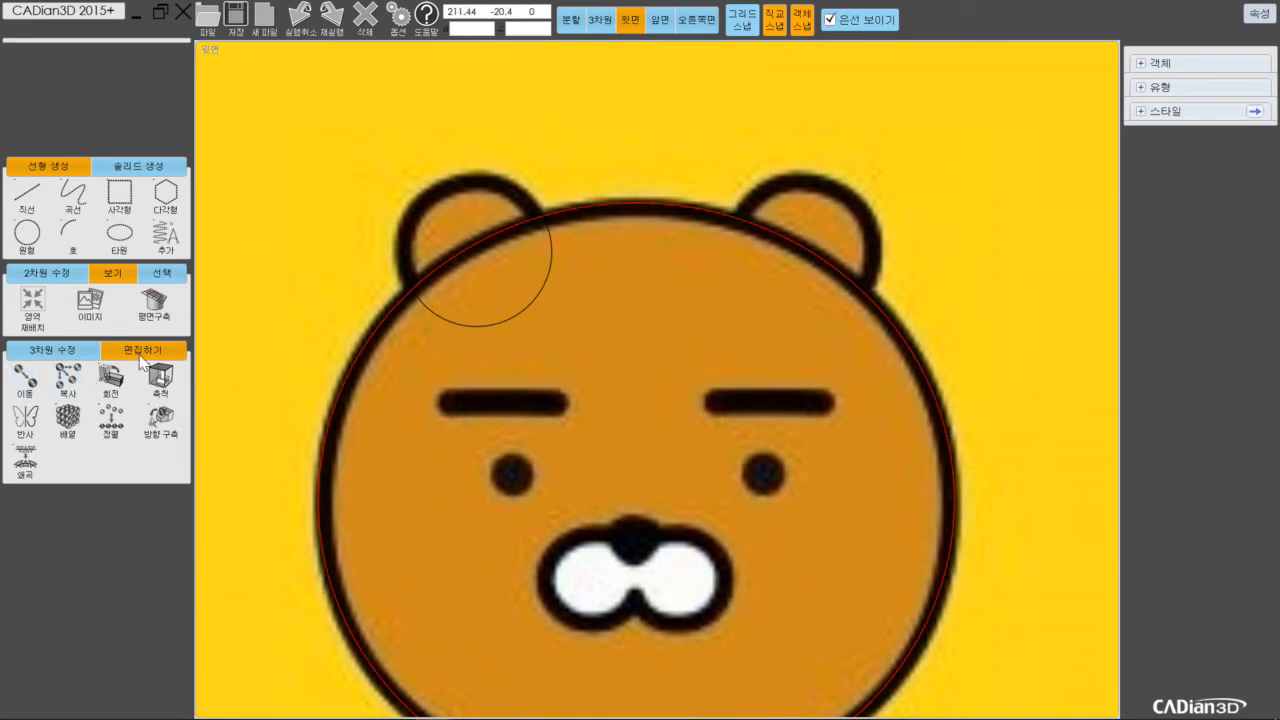
# Mirror the left-hand ear ellipse across the vertical axis through the head outline's top point, keeping the original.
pyautogui.click(445, 315)
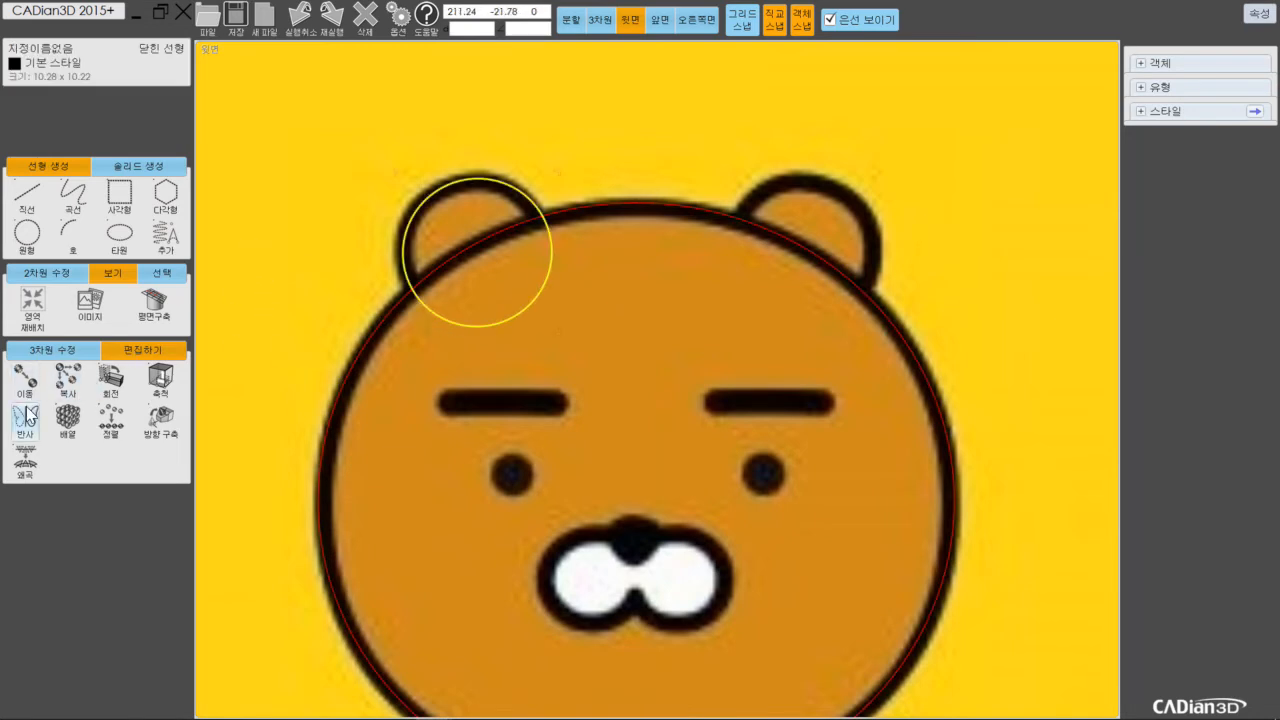
pyautogui.click(265, 292)
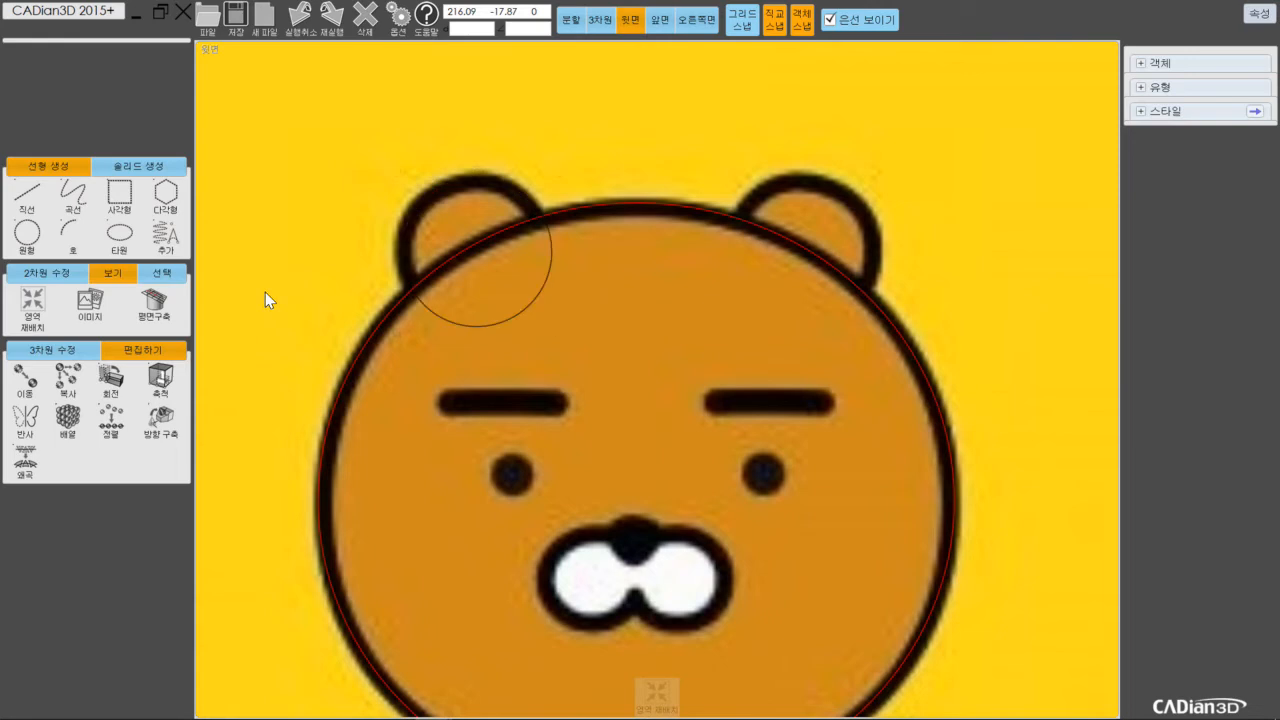
pyautogui.click(437, 316)
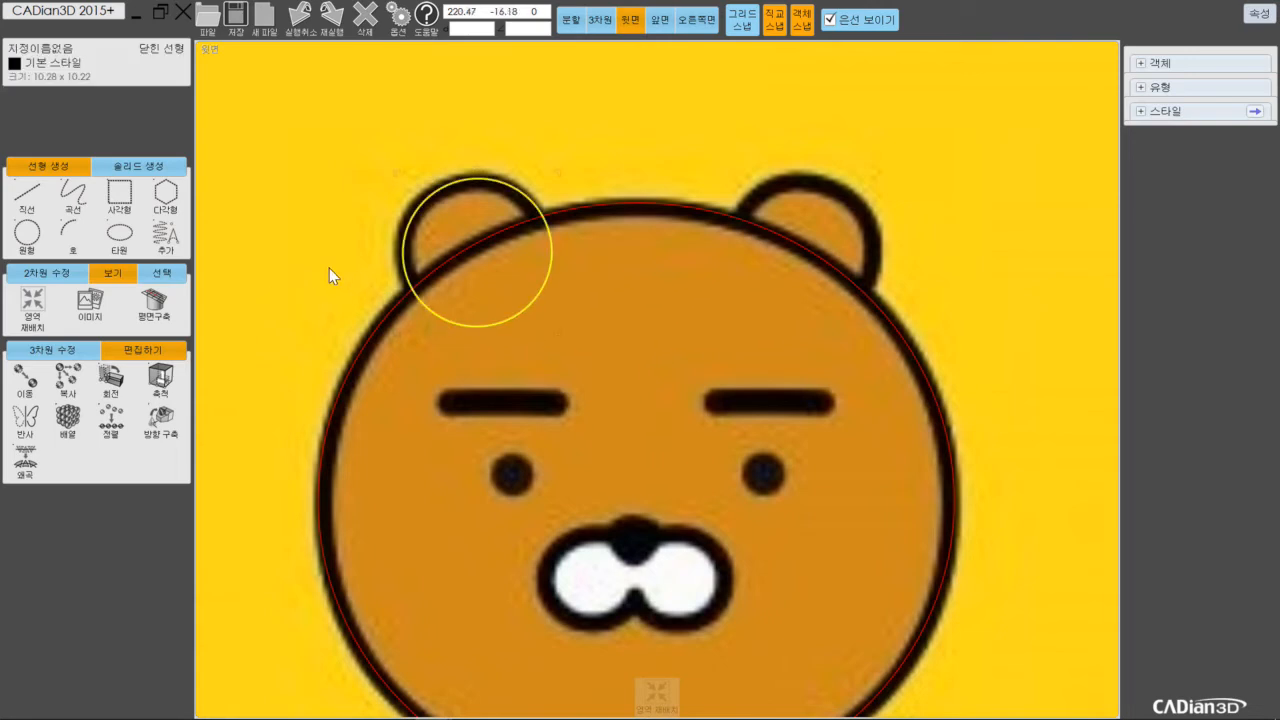
pyautogui.click(30, 424)
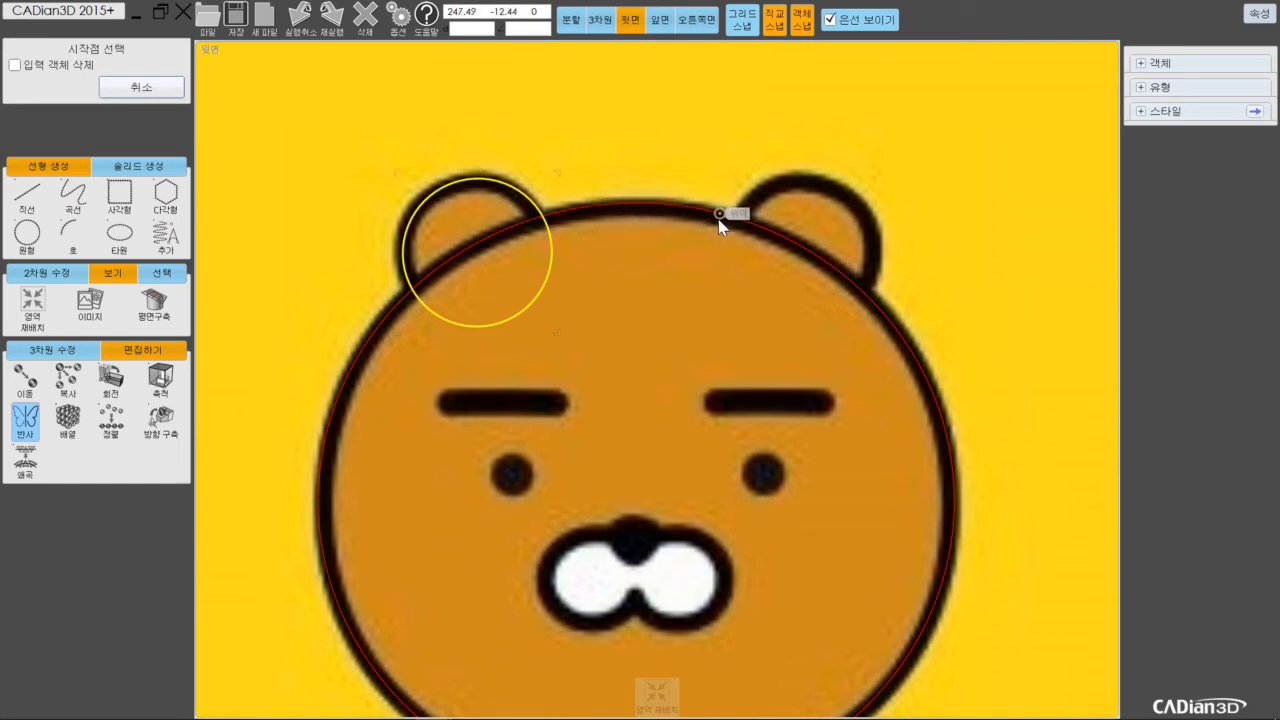
pyautogui.click(636, 204)
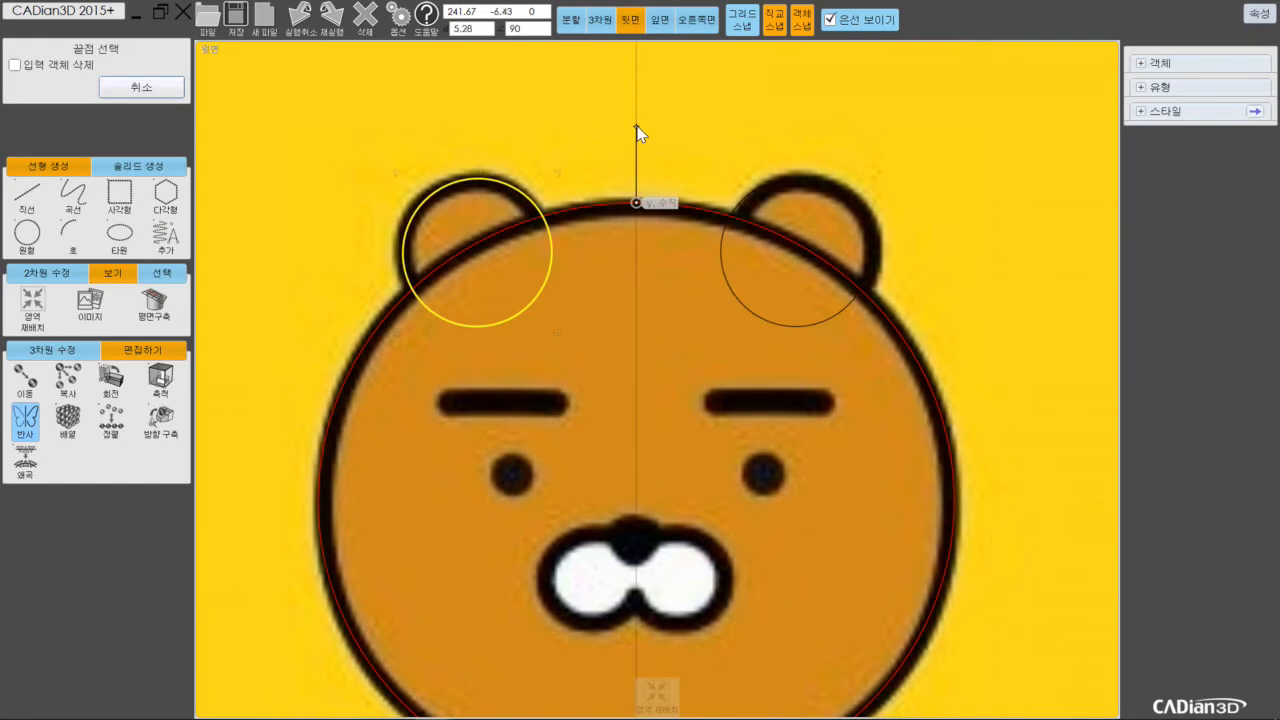
pyautogui.click(637, 124)
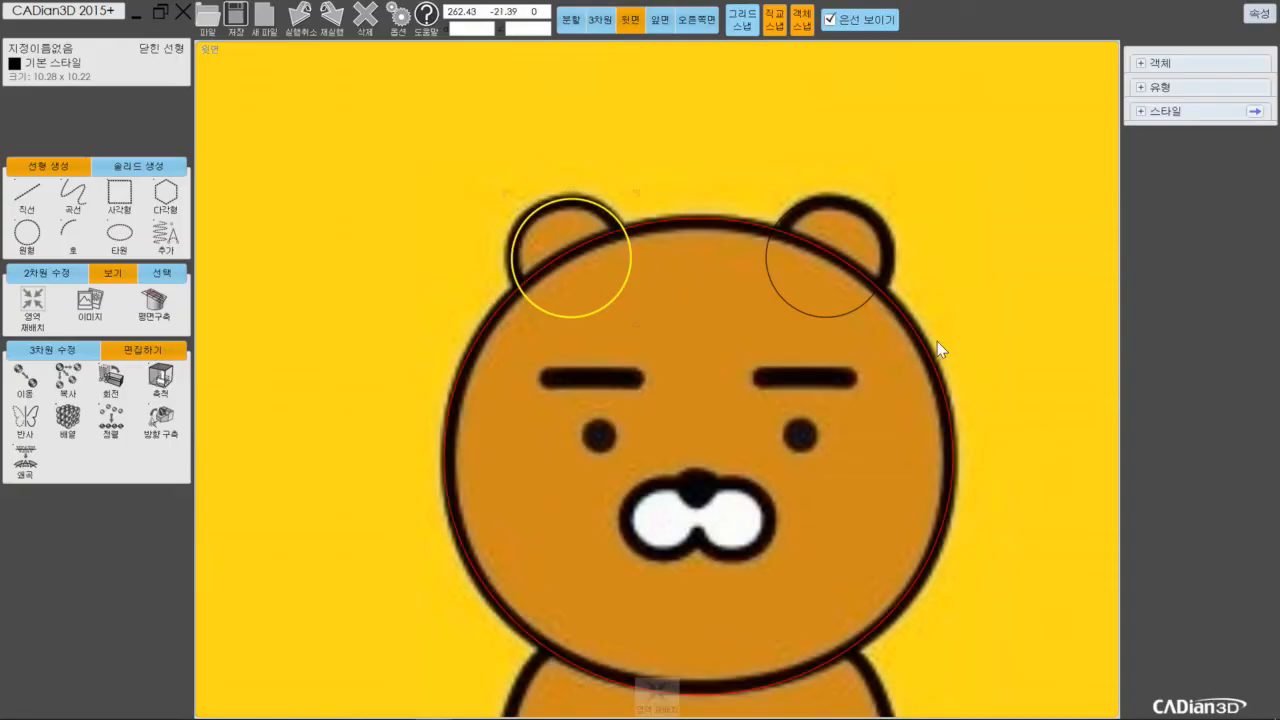
# Draw a circle by its diameter around the left-hand lobe of the character's muzzle, with a radius of about 3.5.
pyautogui.scroll(3, 1032, 550)
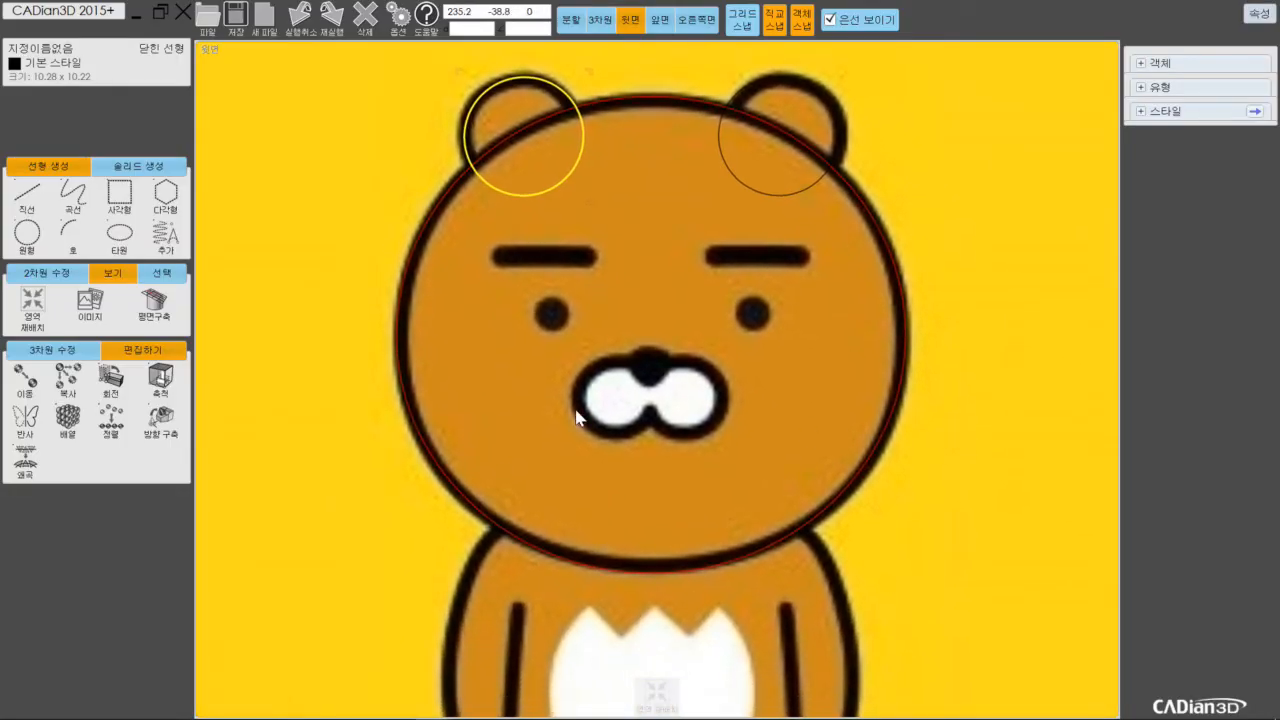
pyautogui.click(26, 232)
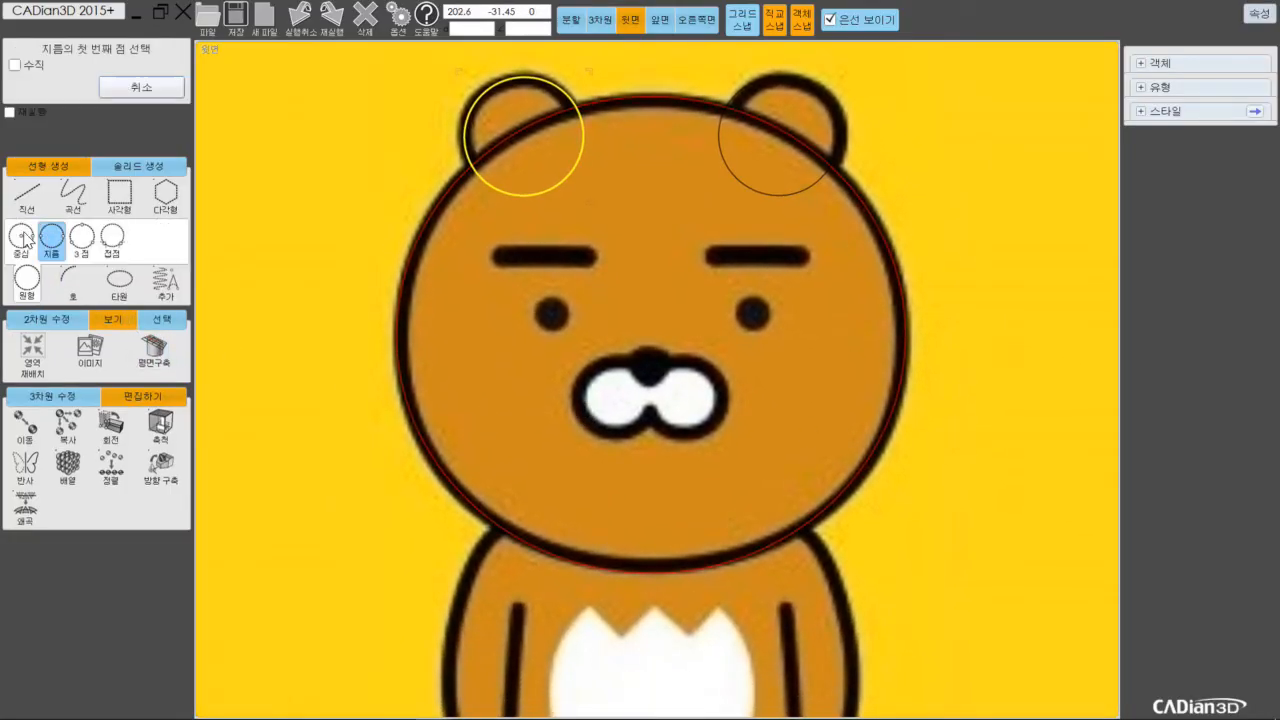
pyautogui.click(627, 432)
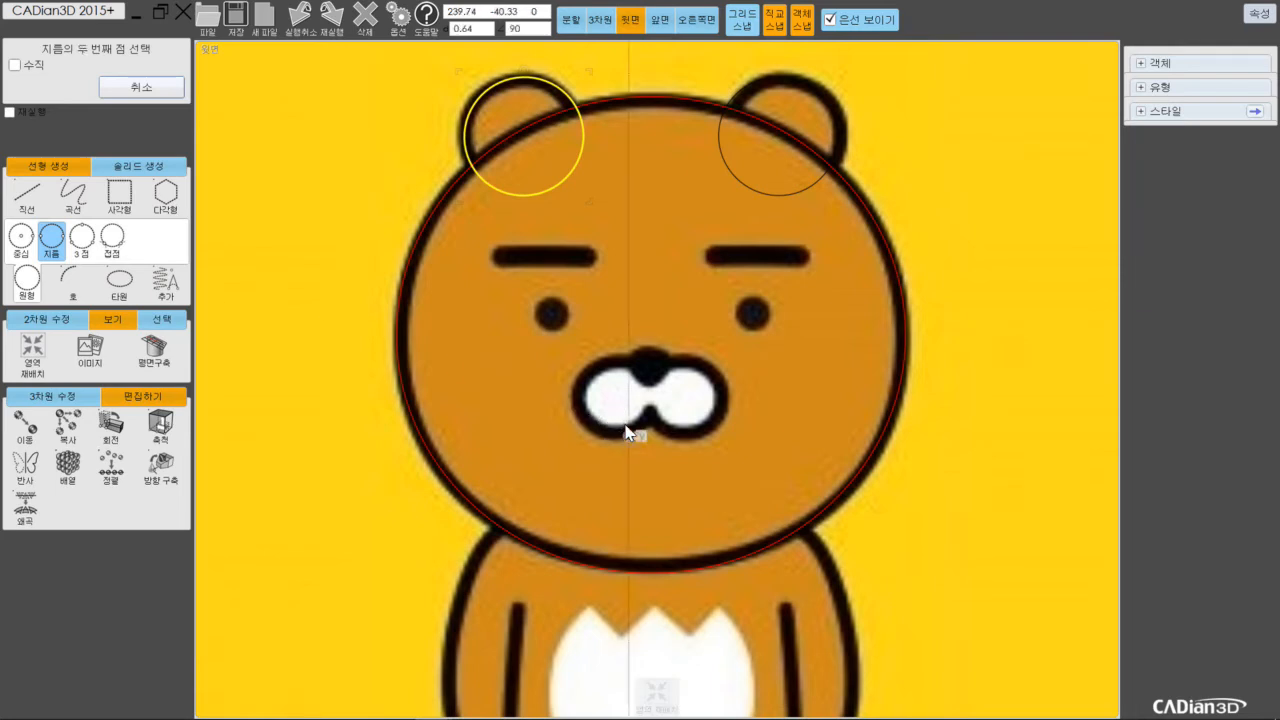
pyautogui.click(605, 358)
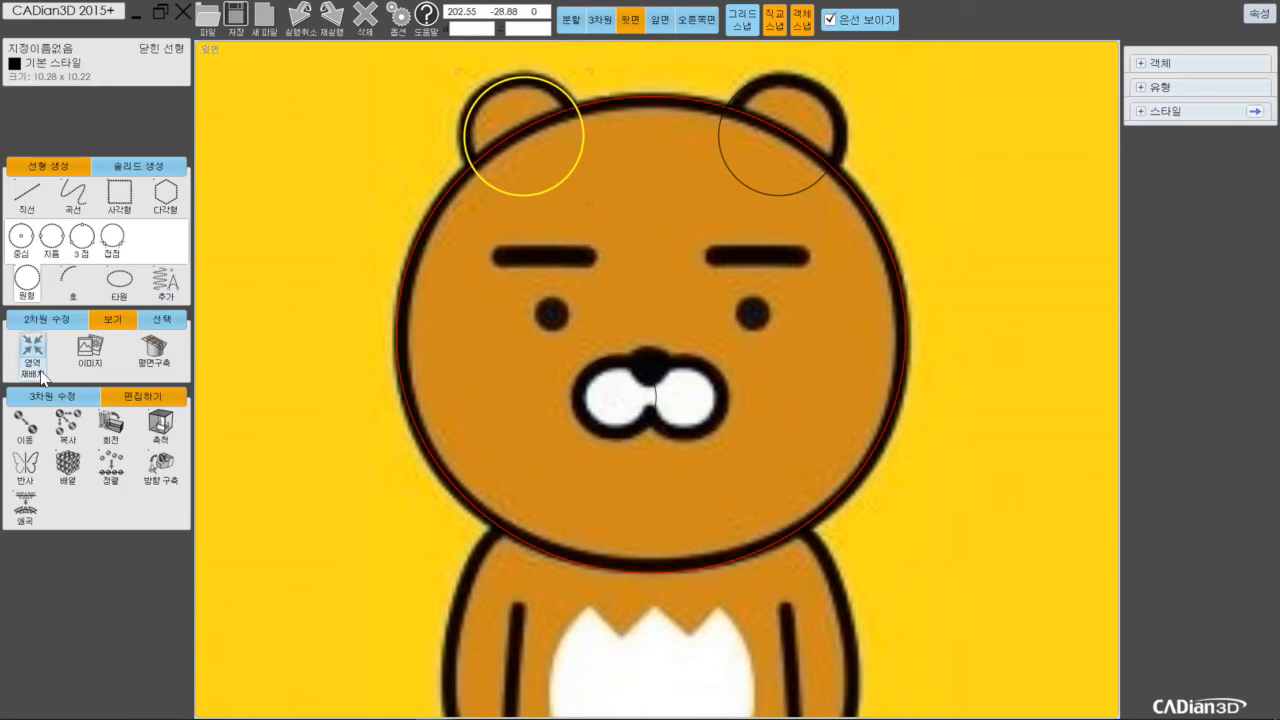
pyautogui.click(25, 465)
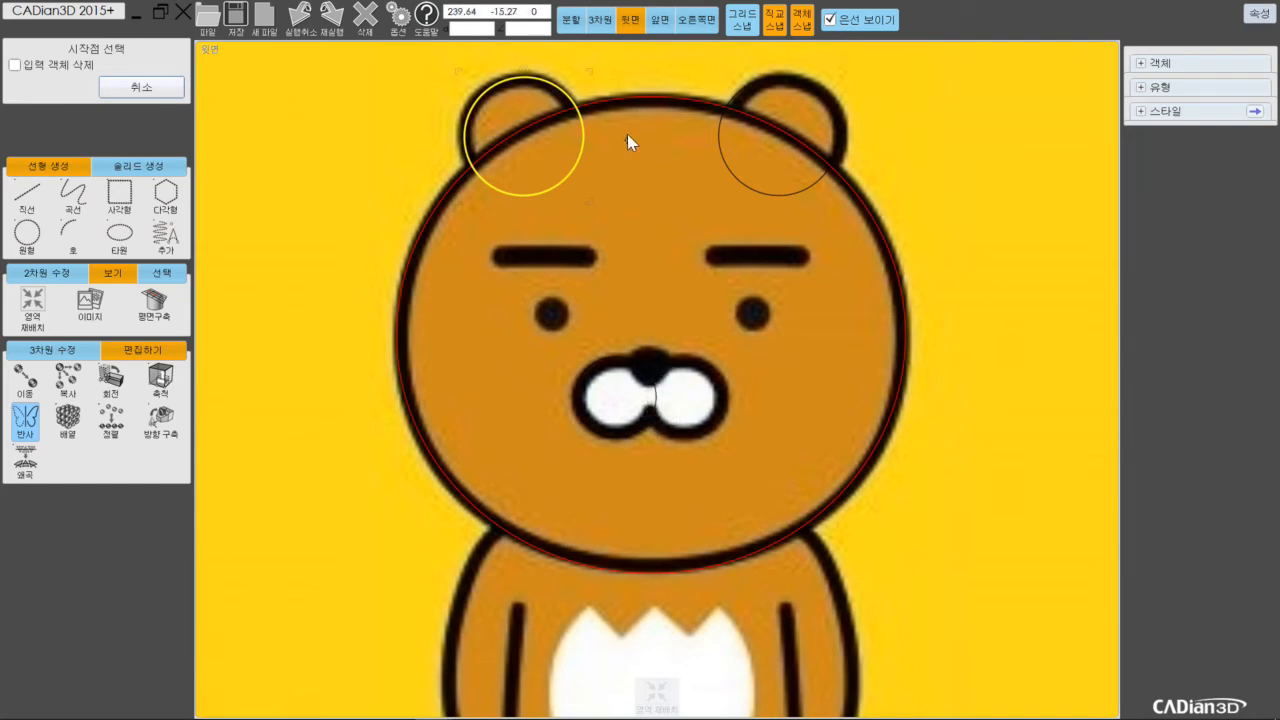
pyautogui.click(645, 103)
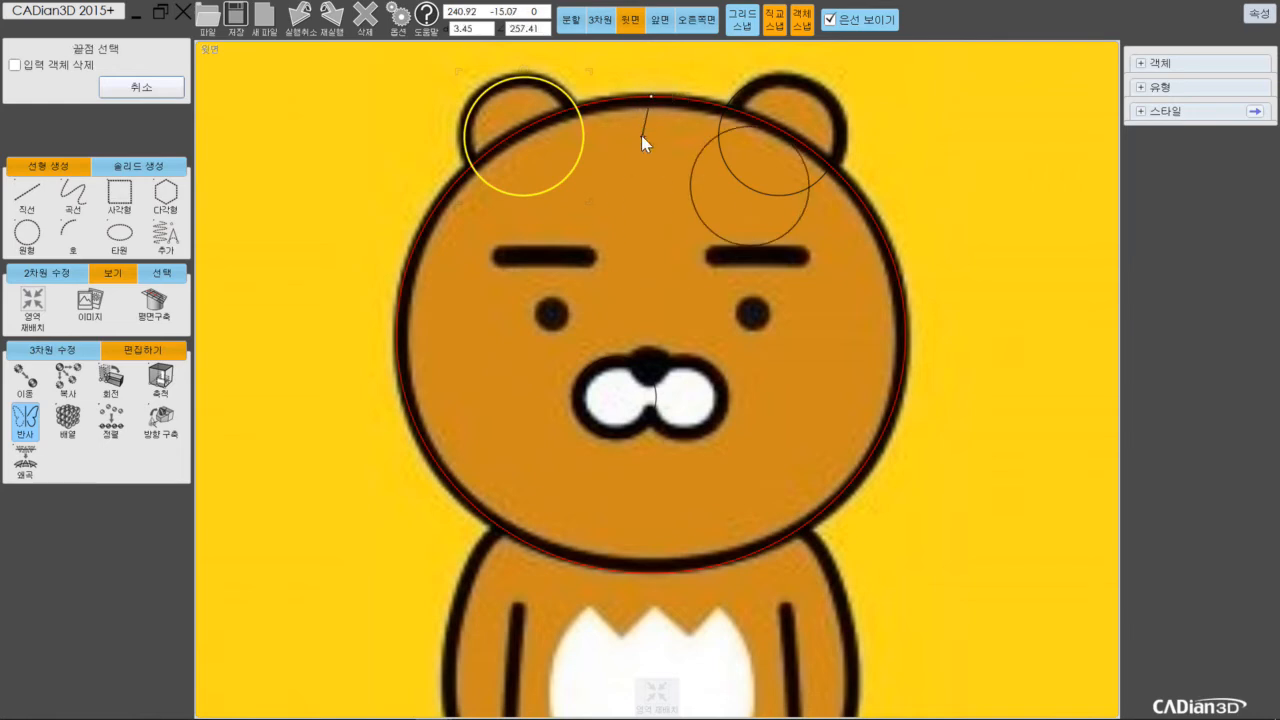
pyautogui.click(158, 92)
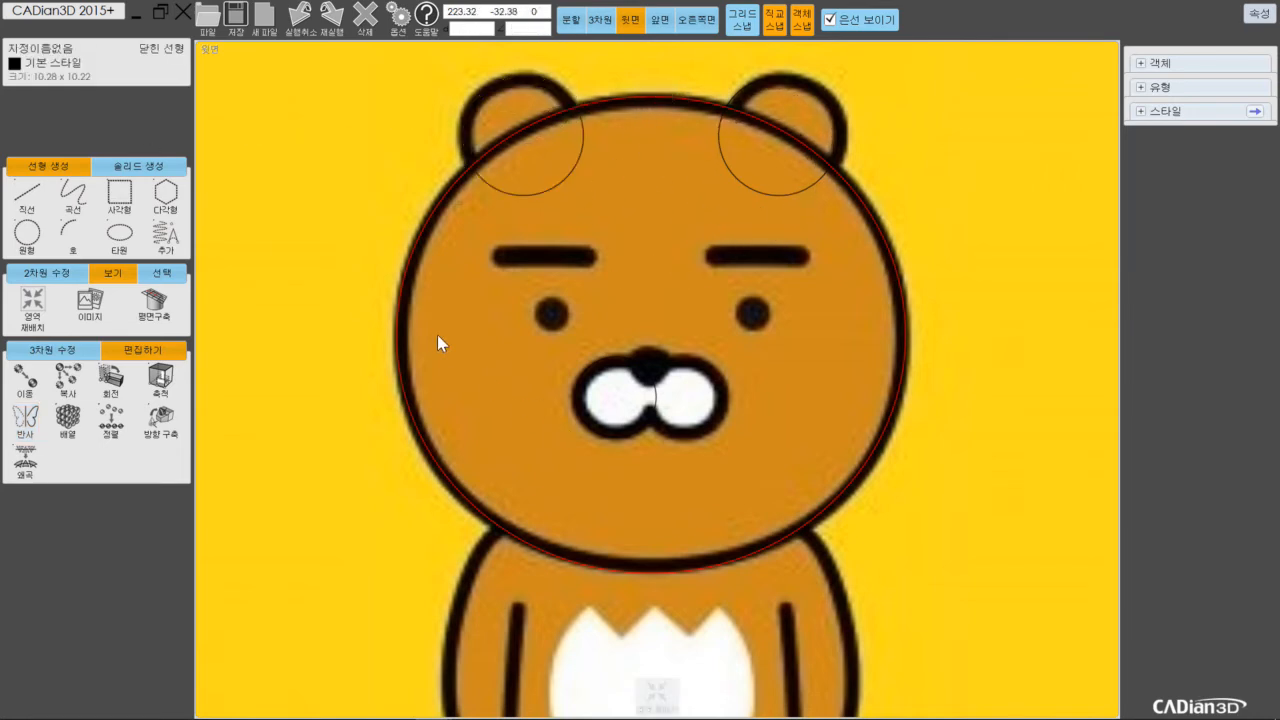
# Mirror the left-hand muzzle circle across the vertical axis through the head outline's top point, keeping the original.
pyautogui.click(586, 424)
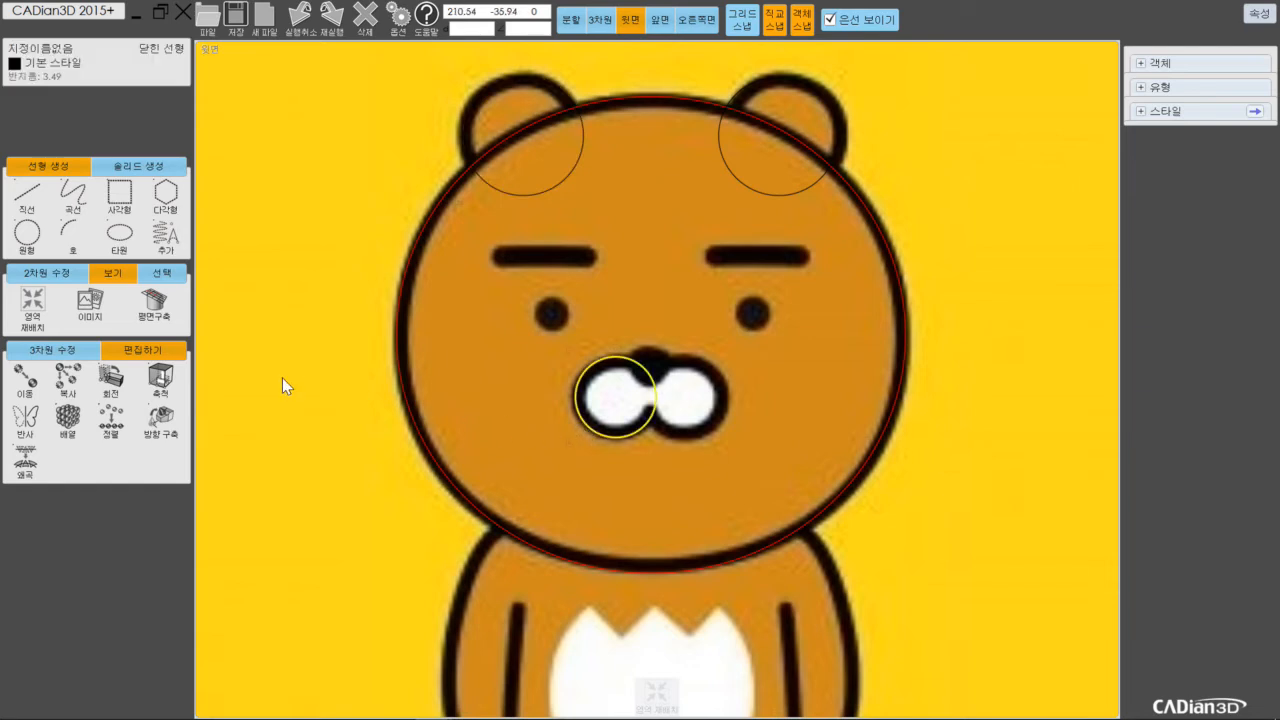
pyautogui.click(25, 418)
pyautogui.click(650, 98)
pyautogui.click(647, 190)
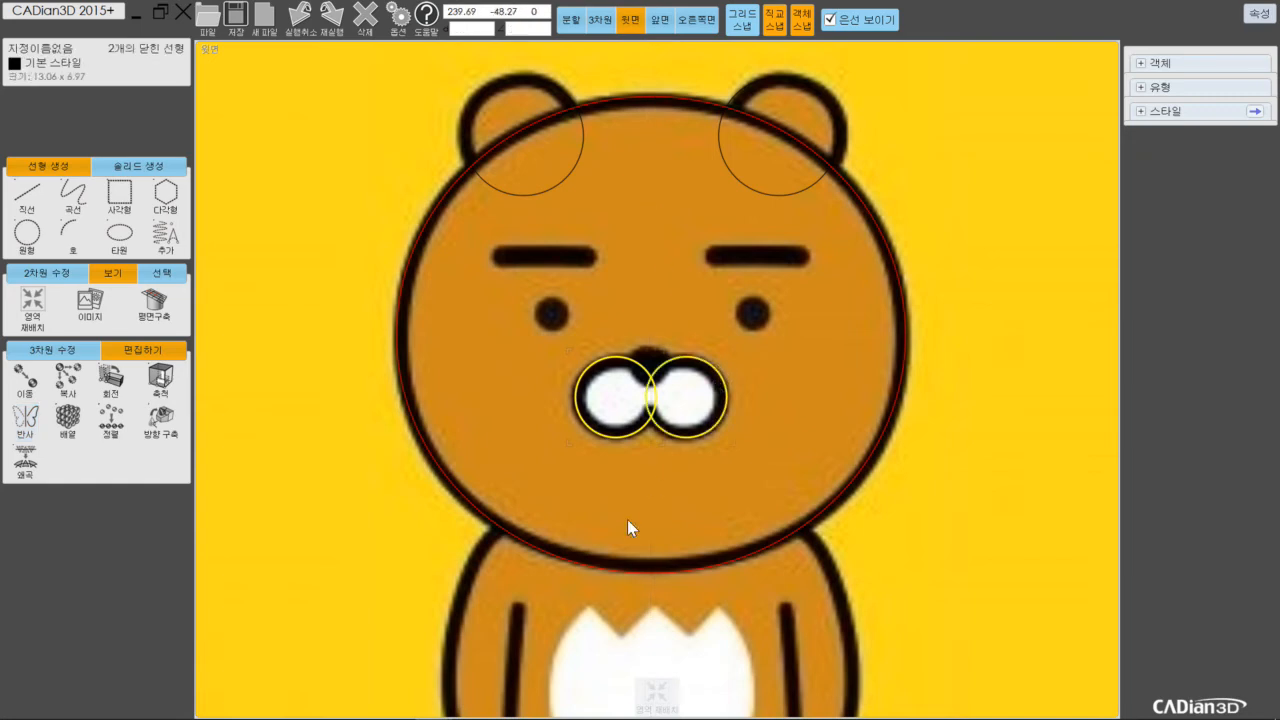
pyautogui.click(509, 392)
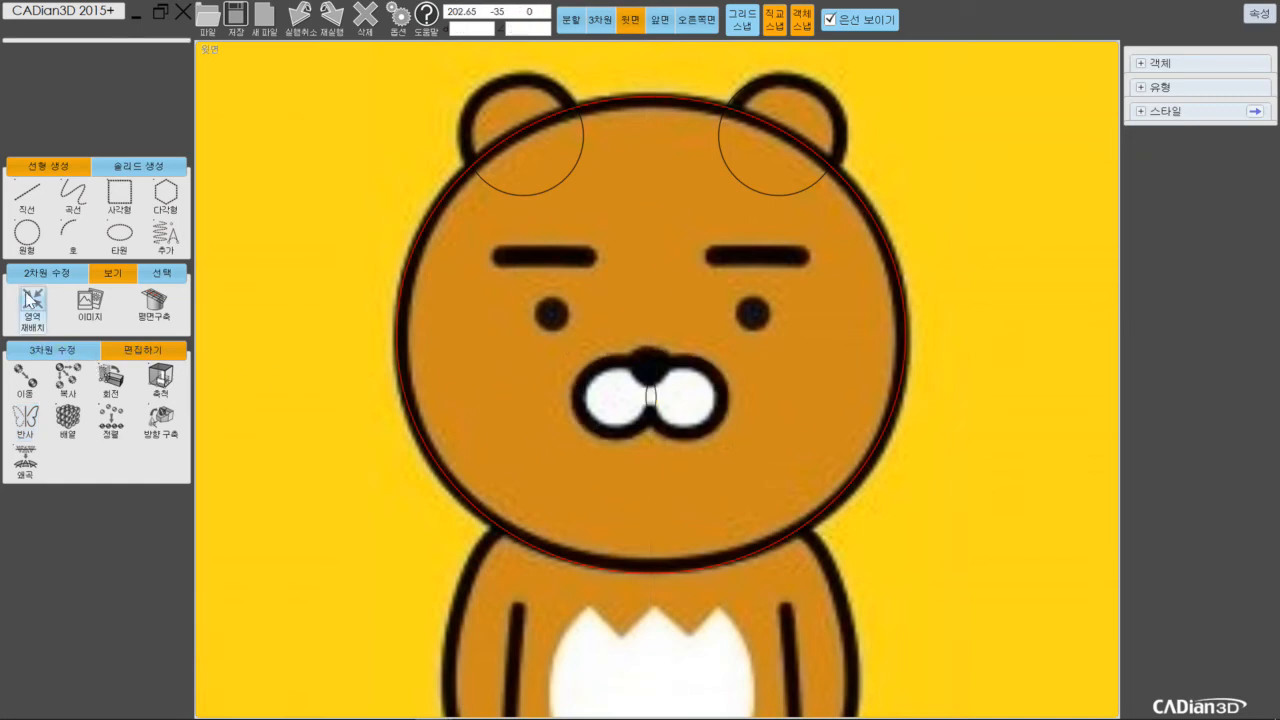
# Draw a circle by its diameter over the character's nose, from its lowest to its highest point, about 3.5 in diameter.
pyautogui.click(33, 236)
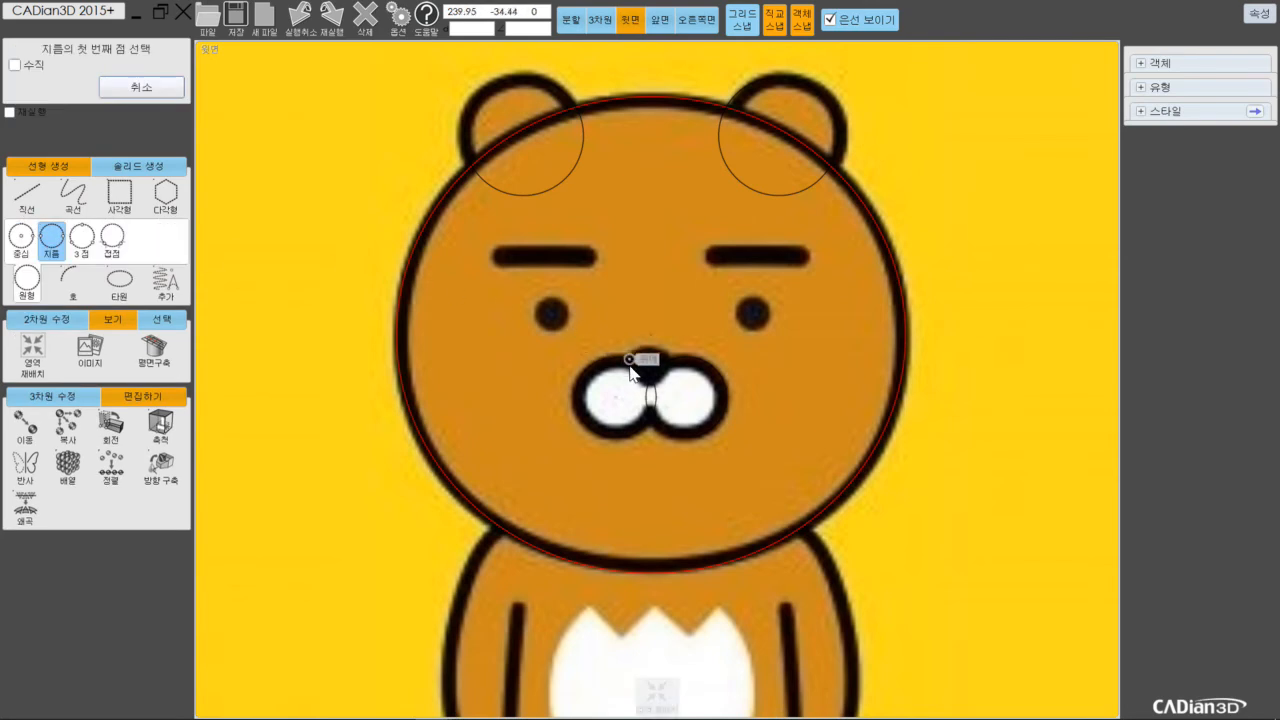
pyautogui.scroll(5, 648, 392)
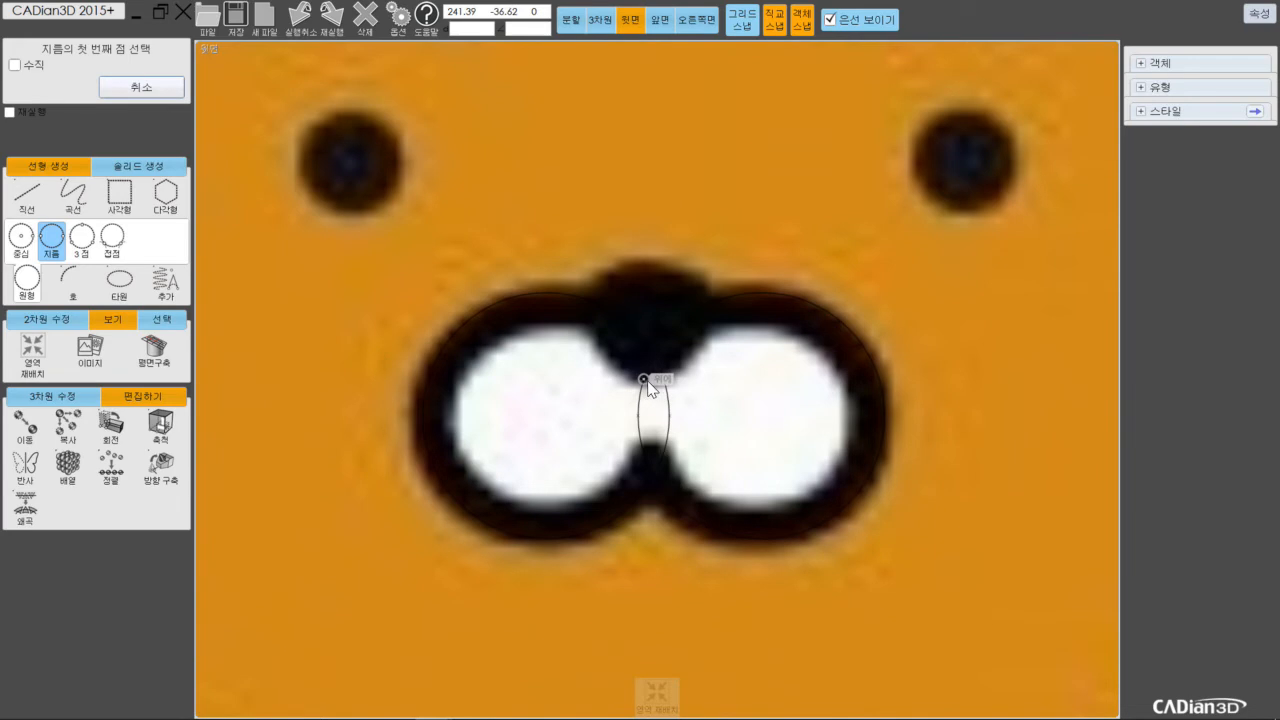
pyautogui.click(654, 382)
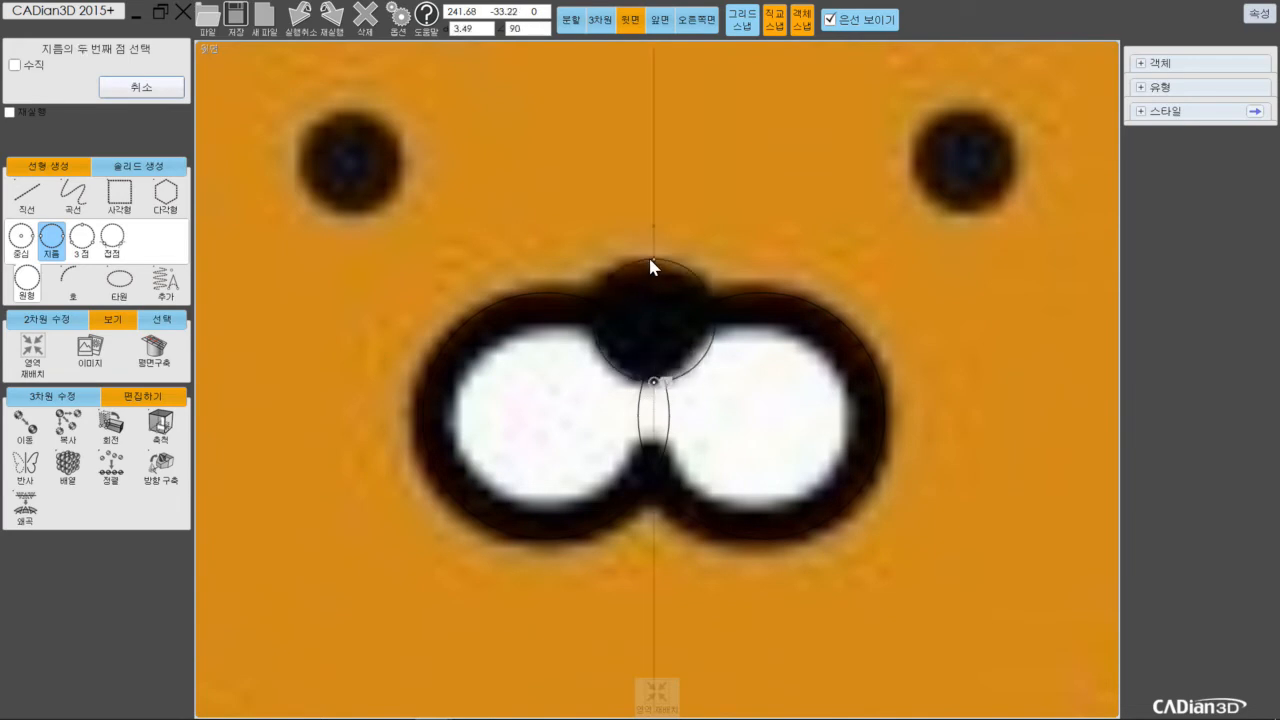
pyautogui.click(651, 263)
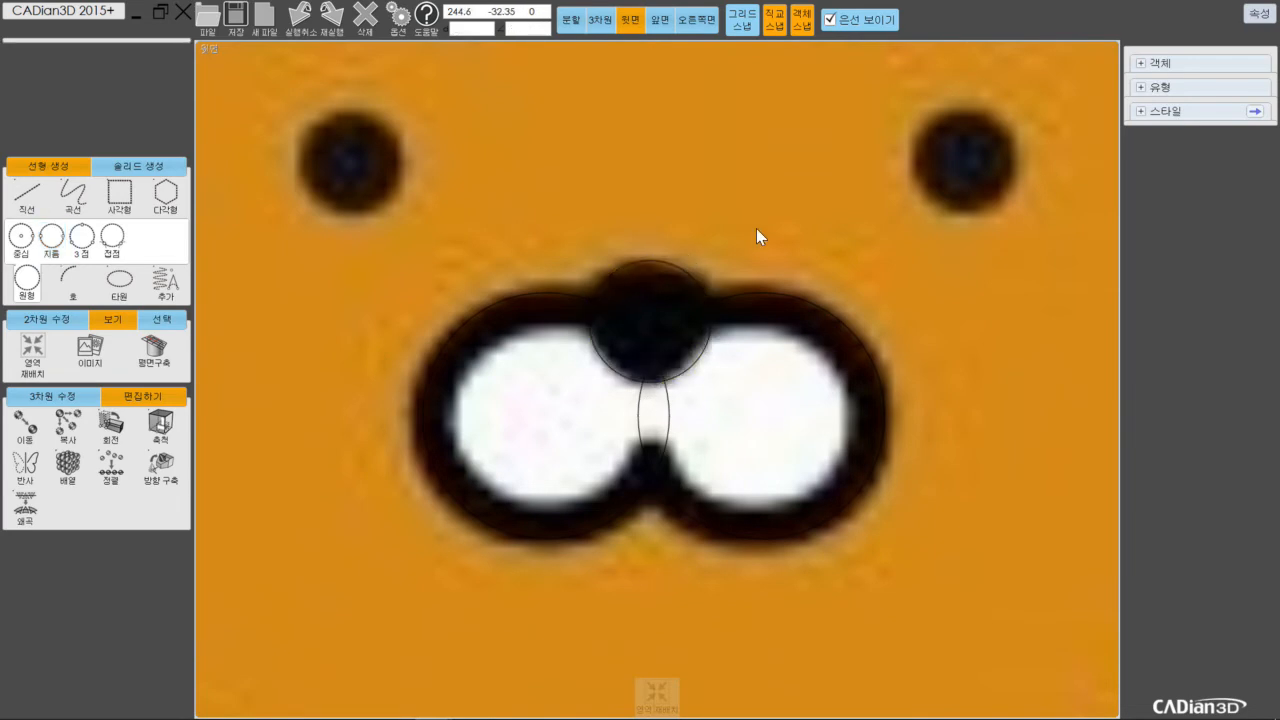
# Draw a circle by its diameter around the character's left-hand eye, from its lower to its upper edge.
pyautogui.scroll(-5, 755, 231)
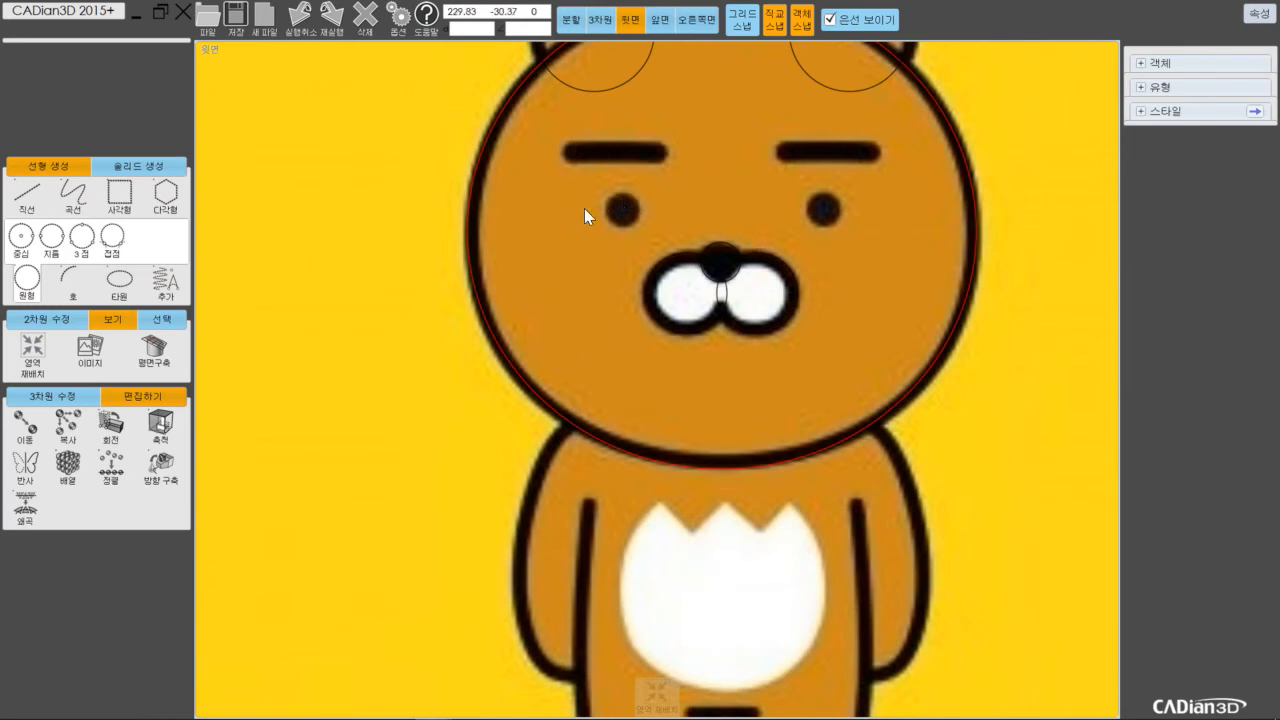
pyautogui.scroll(4, 605, 224)
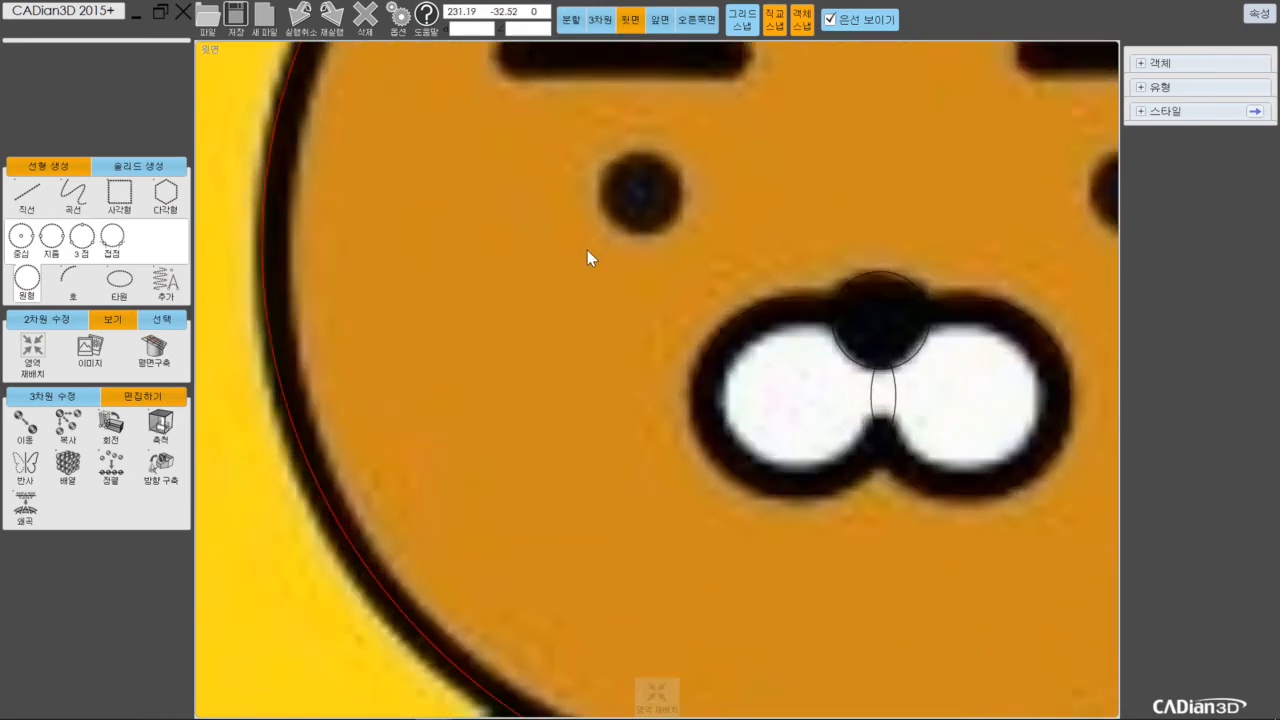
pyautogui.scroll(-3, 587, 250)
pyautogui.scroll(4, 587, 250)
pyautogui.scroll(-1, 585, 251)
pyautogui.click(51, 237)
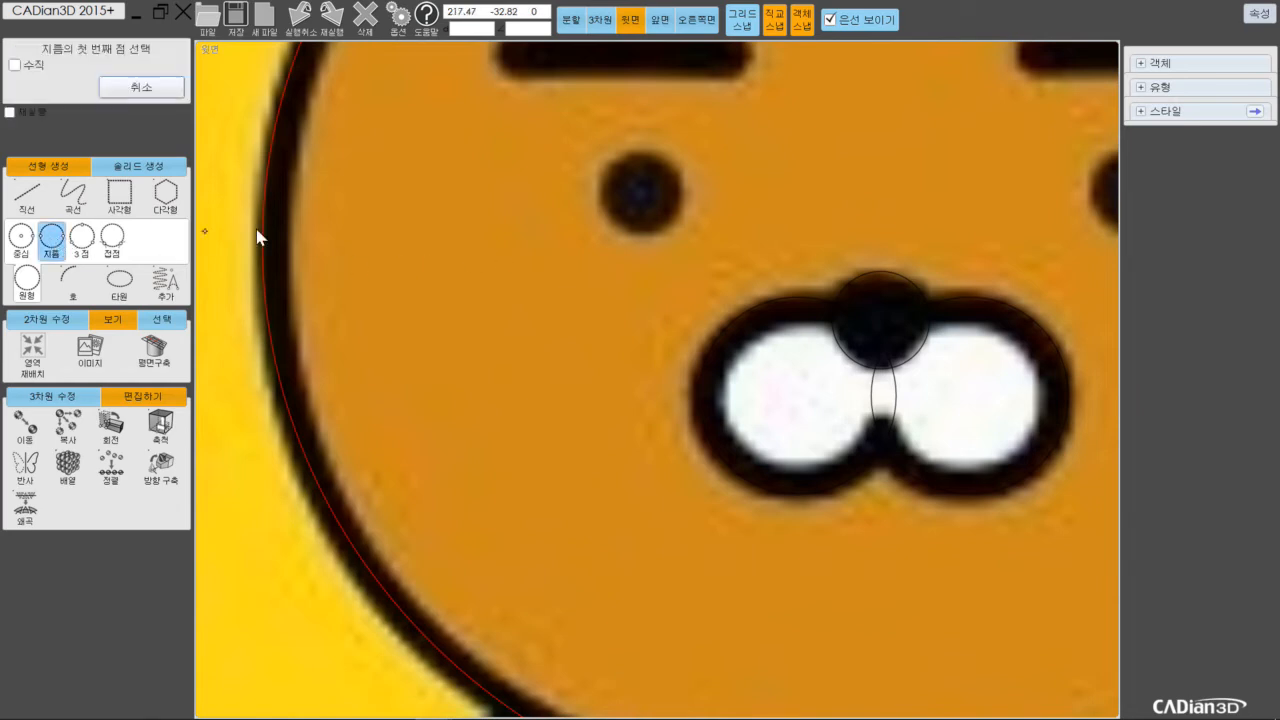
pyautogui.click(645, 236)
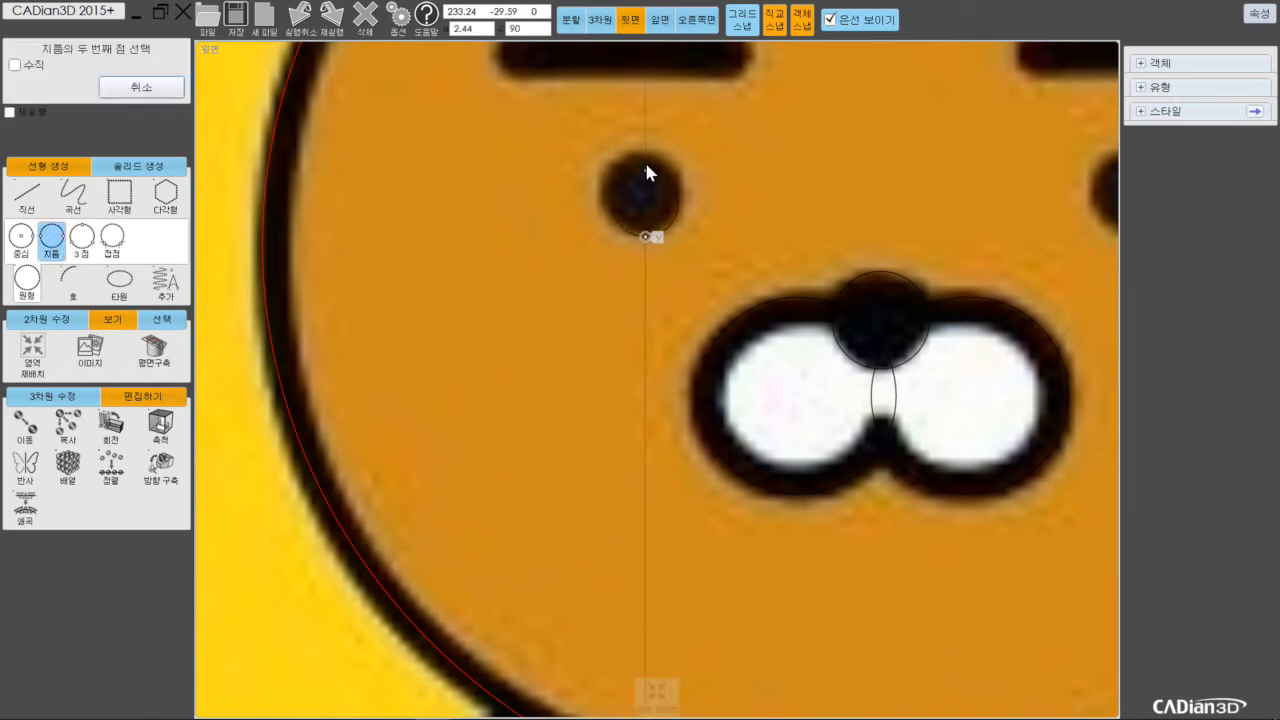
pyautogui.click(647, 162)
# Draw a circle by its diameter around the character's right-hand eye, matching the size of the other eye.
pyautogui.scroll(-3, 868, 169)
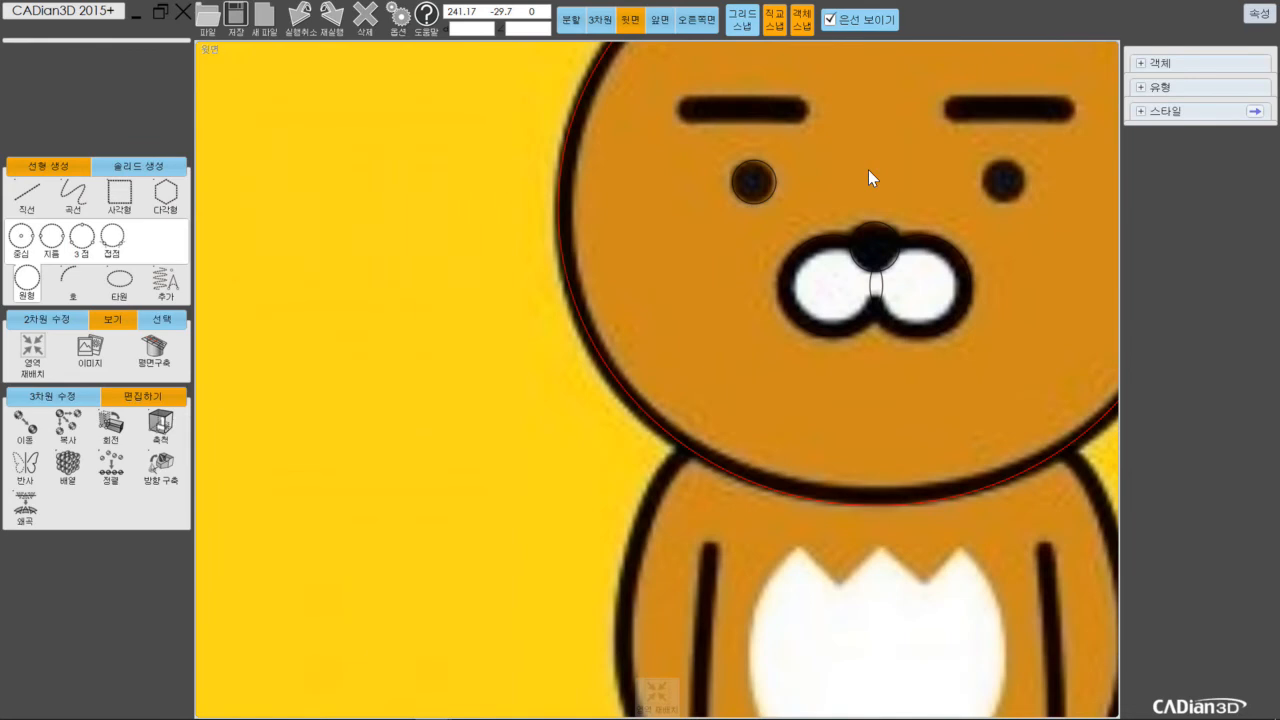
pyautogui.click(51, 237)
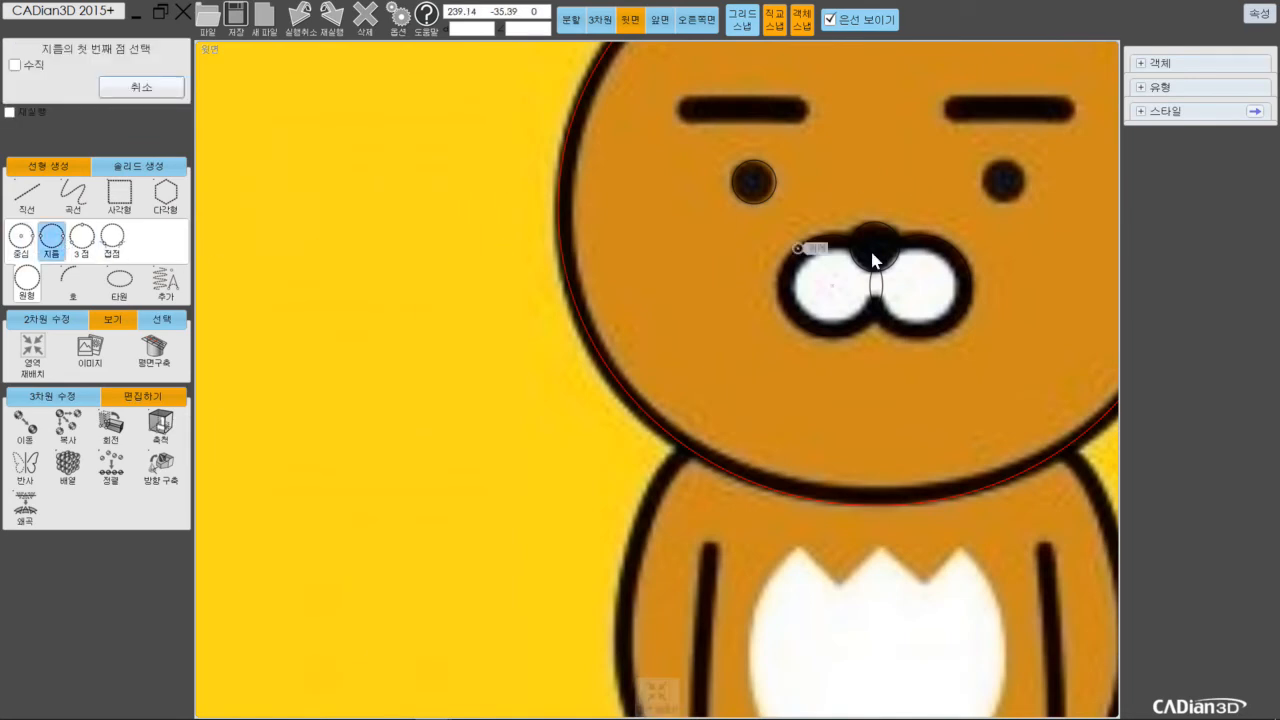
pyautogui.click(1006, 201)
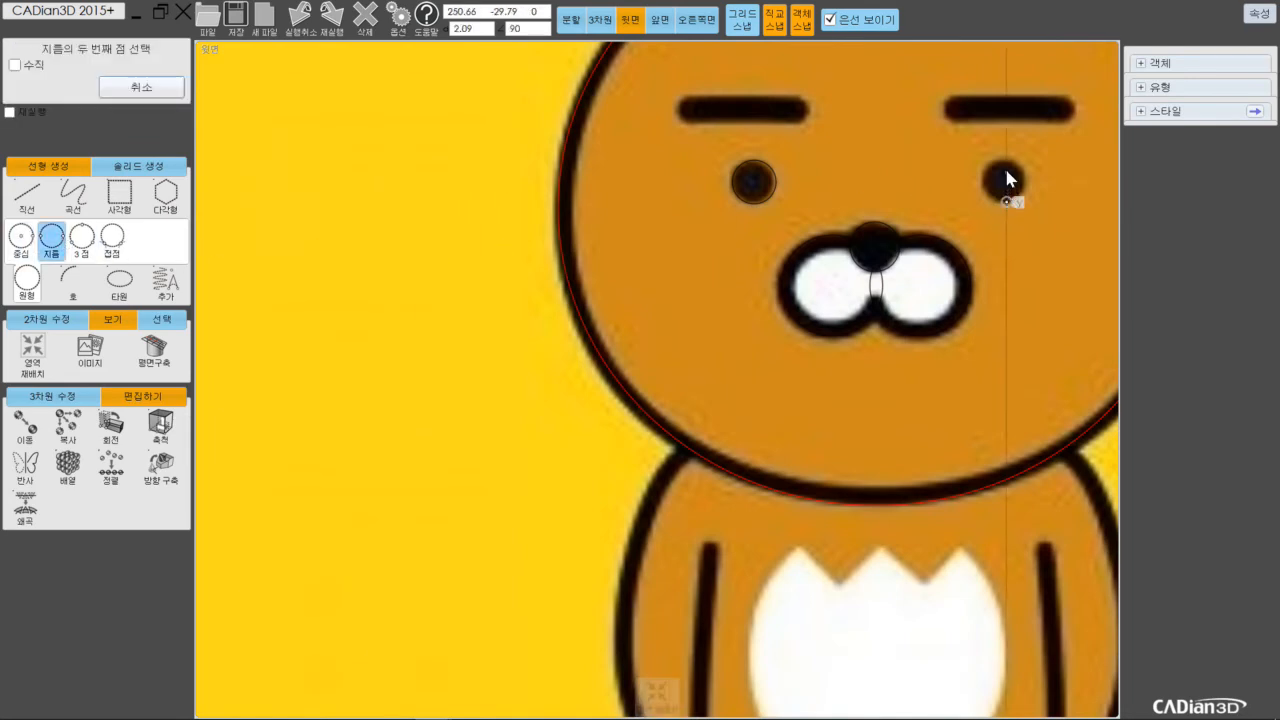
pyautogui.click(1006, 165)
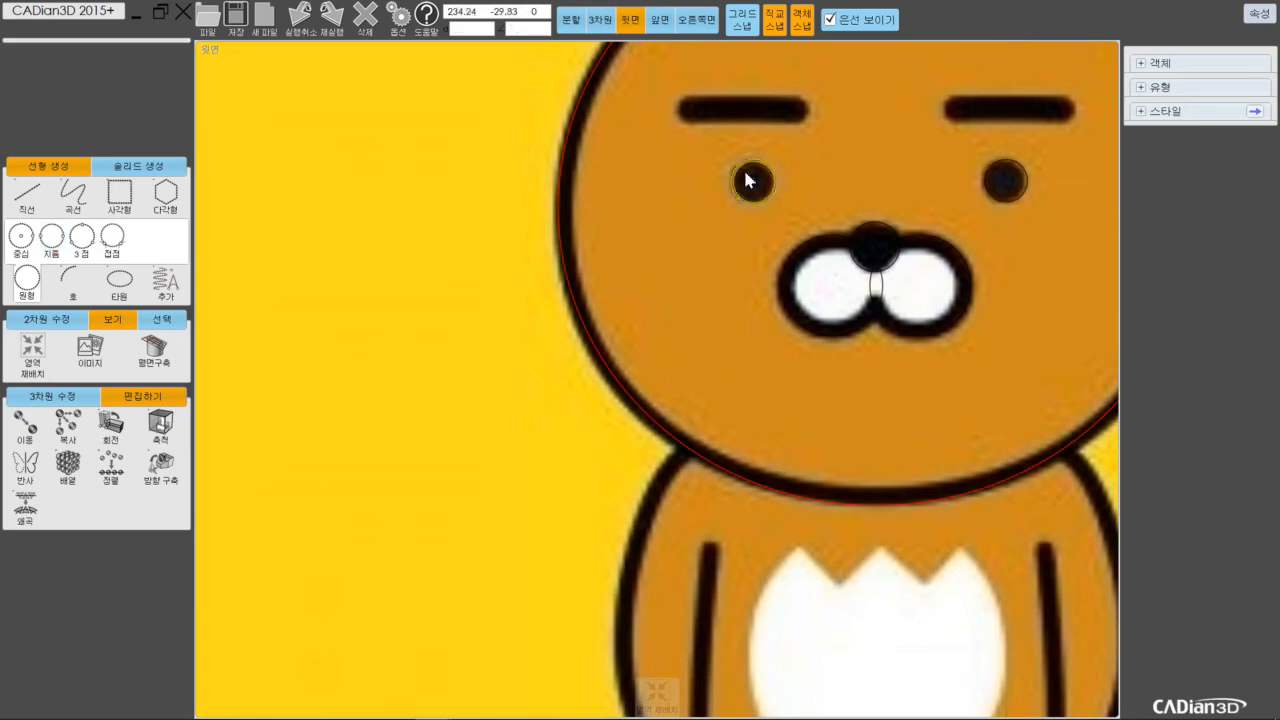
# Draw a circle by its diameter around the outer end of the left-hand eyebrow, about 2 in diameter.
pyautogui.scroll(-3, 680, 188)
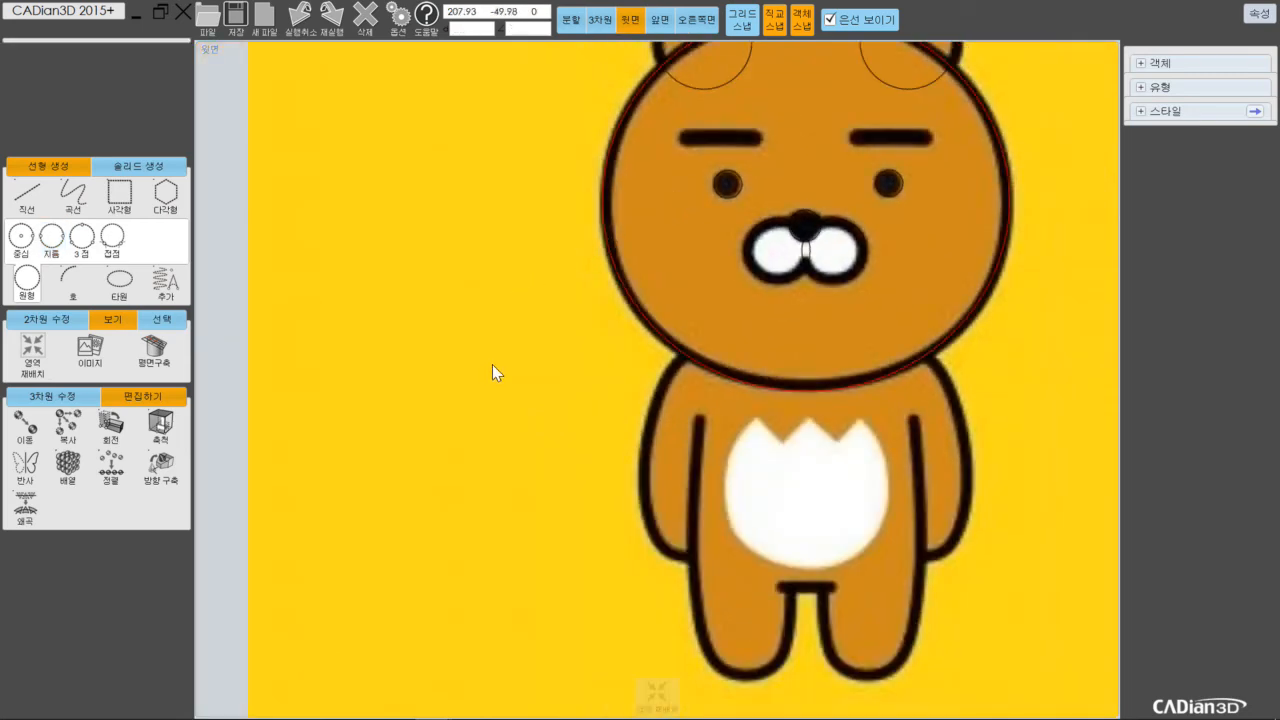
pyautogui.scroll(-2, 447, 277)
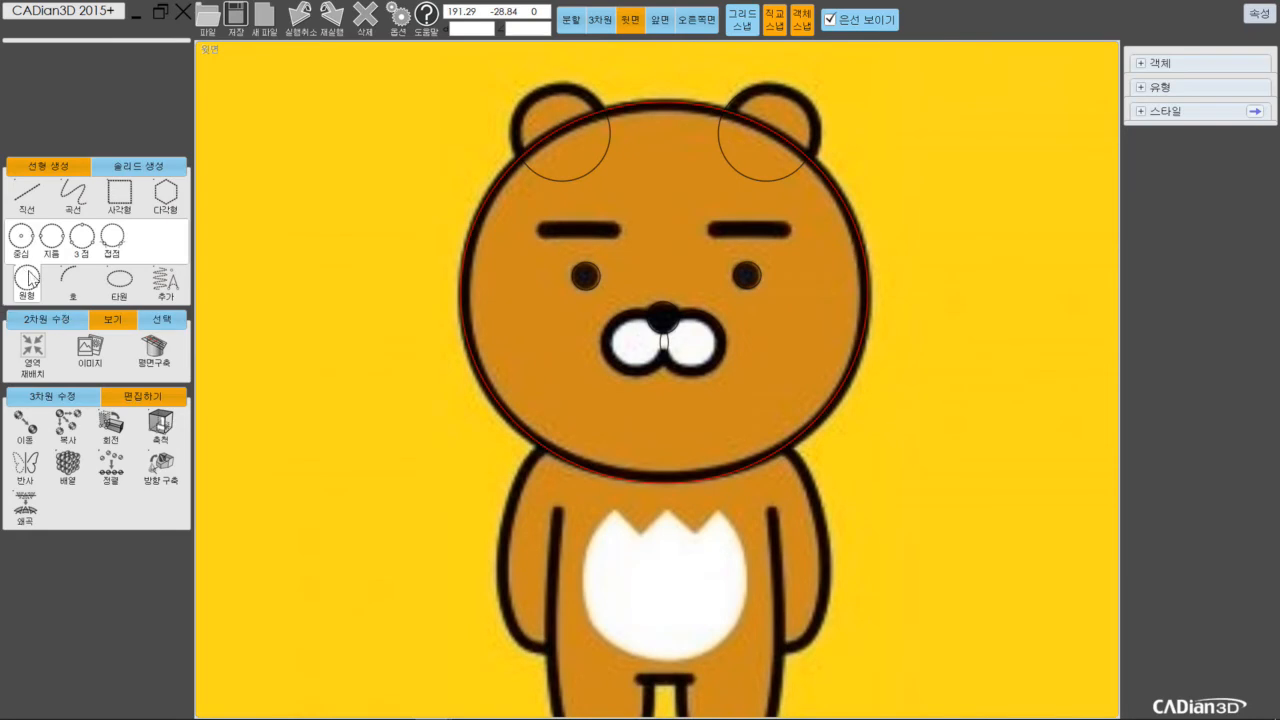
pyautogui.click(119, 285)
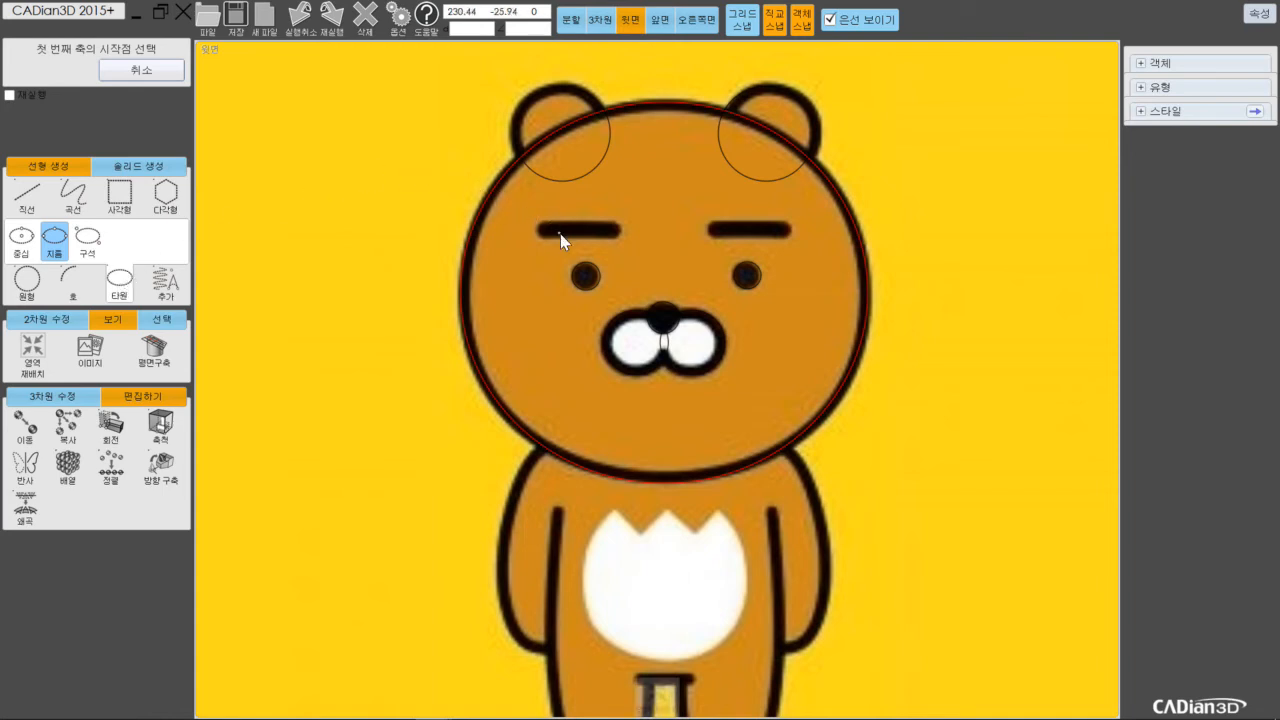
pyautogui.scroll(3, 542, 233)
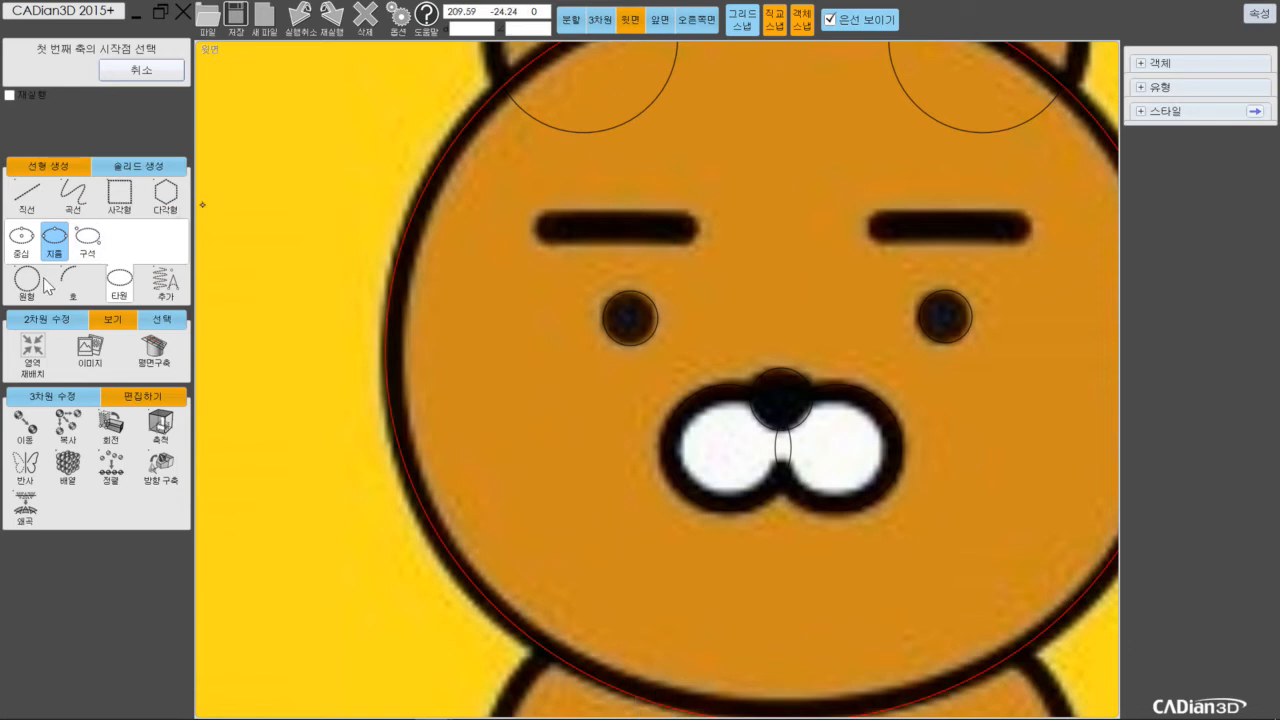
pyautogui.click(32, 282)
pyautogui.click(551, 245)
pyautogui.click(553, 218)
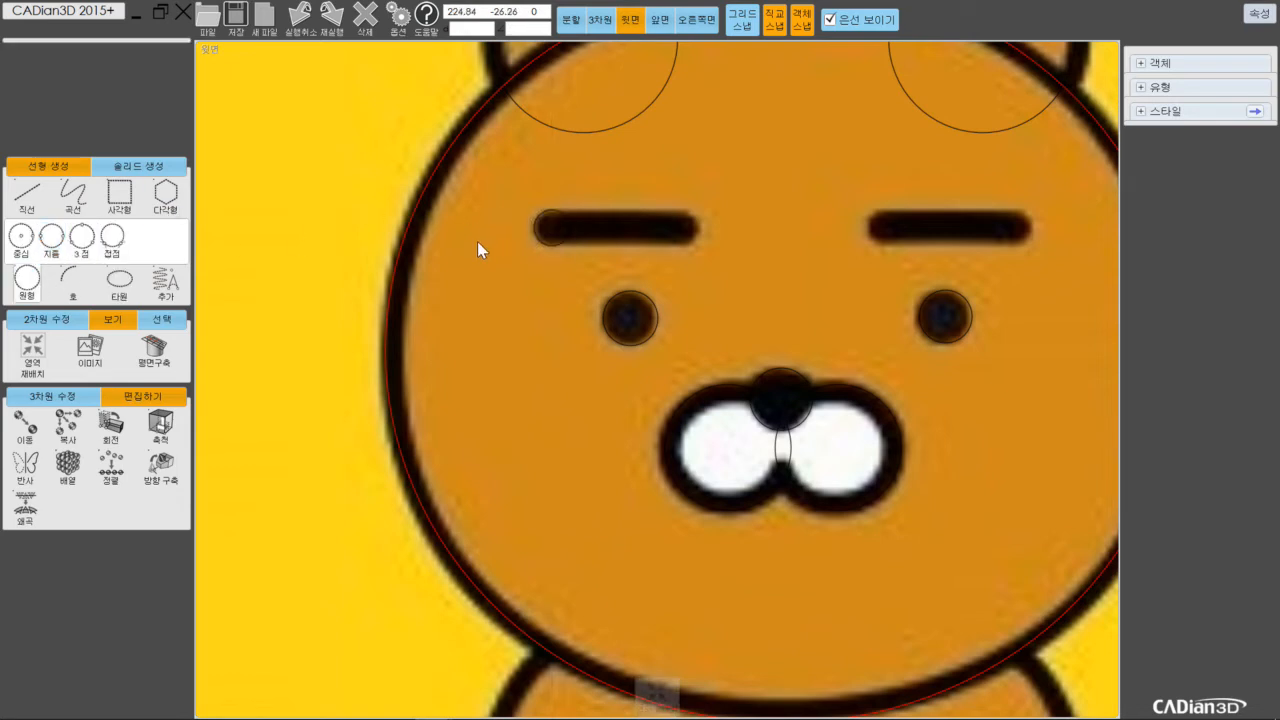
# Copy the eyebrow-end circle horizontally to the inner end of the same left-hand eyebrow.
pyautogui.click(549, 243)
pyautogui.click(68, 430)
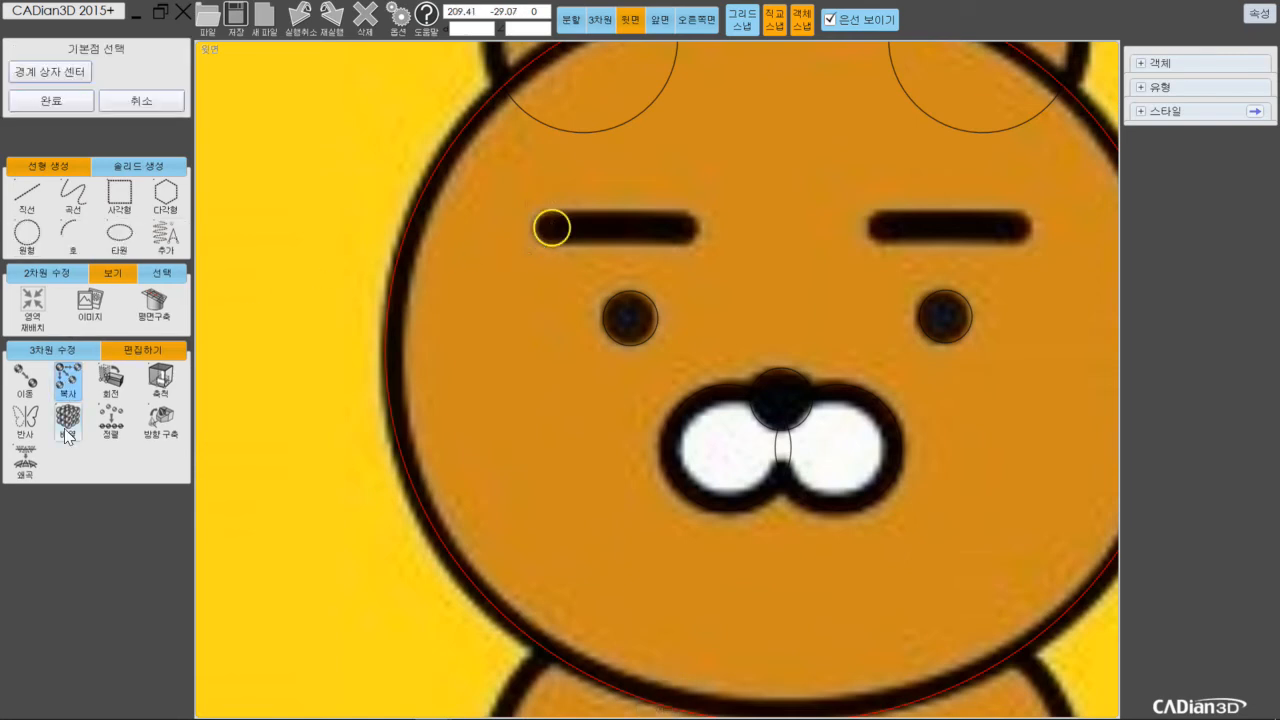
pyautogui.click(571, 229)
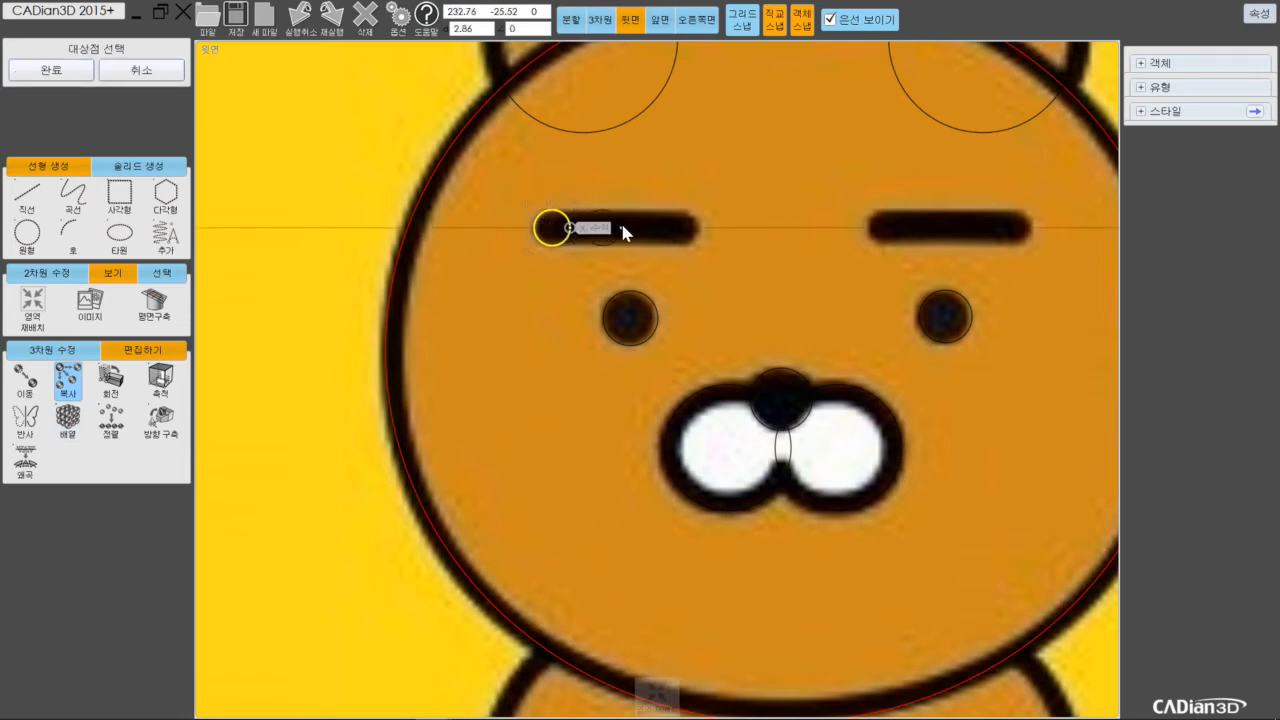
pyautogui.click(698, 225)
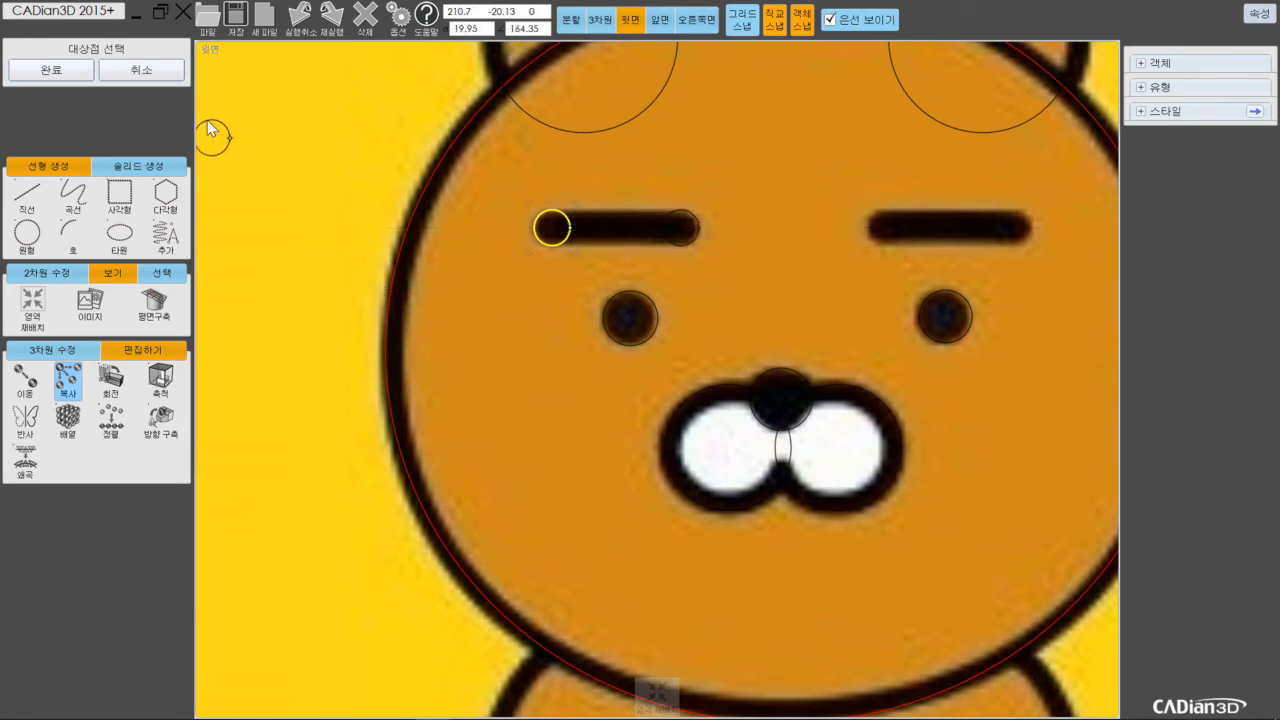
pyautogui.click(60, 70)
# Draw a straight line about 7.1 long joining the top points of the left-hand eyebrow's two circles.
pyautogui.keyDown('shift'); pyautogui.click(697, 231); pyautogui.keyUp('shift')
pyautogui.click(27, 192)
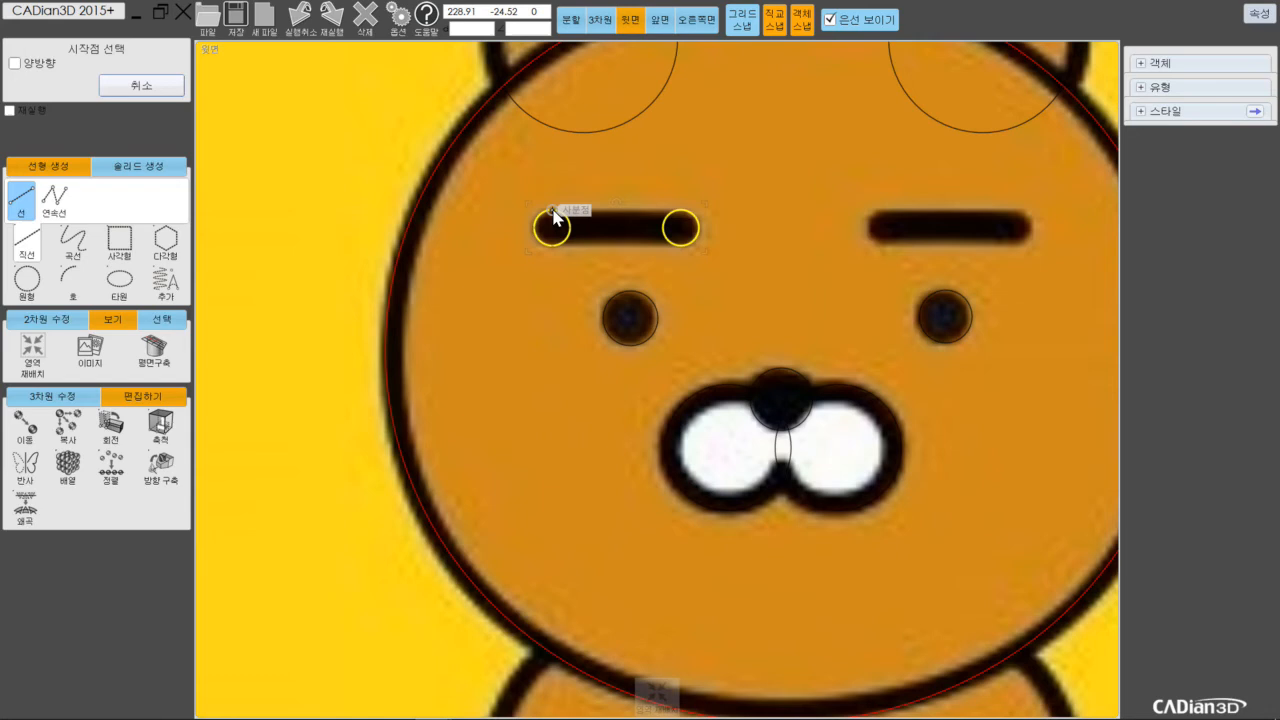
pyautogui.scroll(5, 556, 216)
pyautogui.moveTo(556, 216); pyautogui.dragTo(449, 223, button='middle')
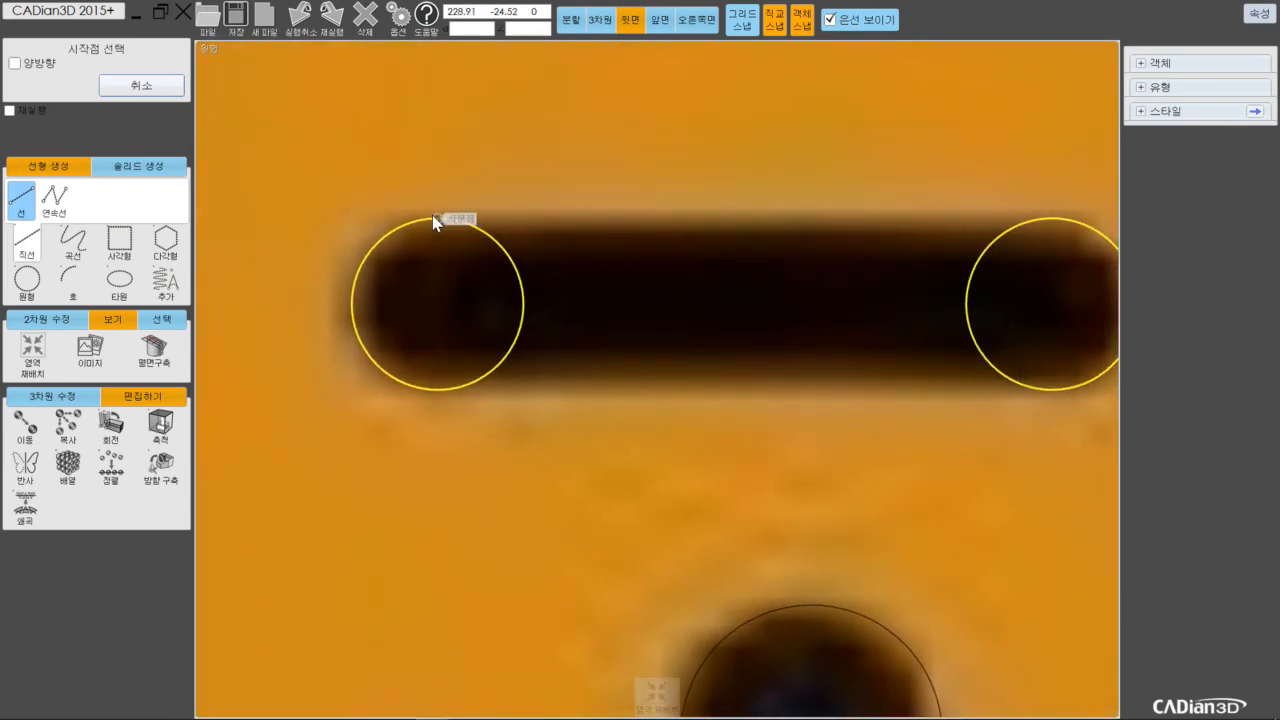
pyautogui.click(436, 219)
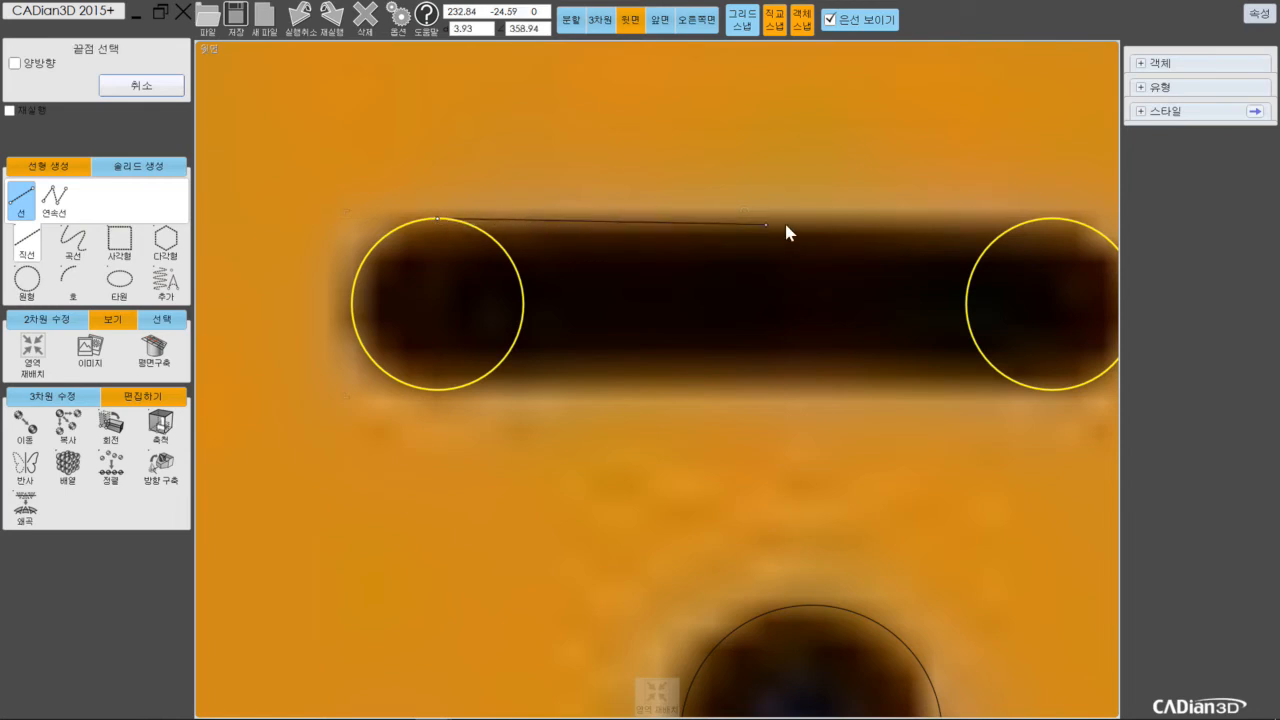
pyautogui.click(1052, 228)
pyautogui.press('Escape')
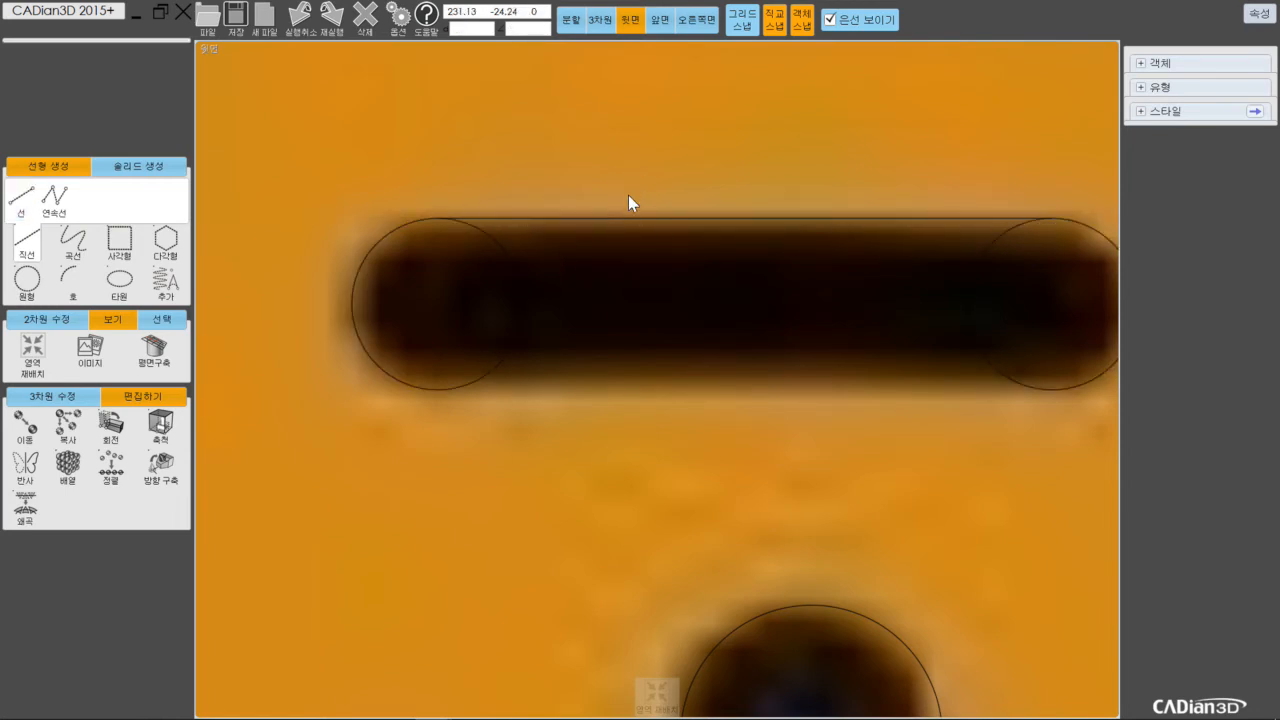
# Copy the eyebrow's upper line down so that it joins the bottom points of the two circles.
pyautogui.click(624, 219)
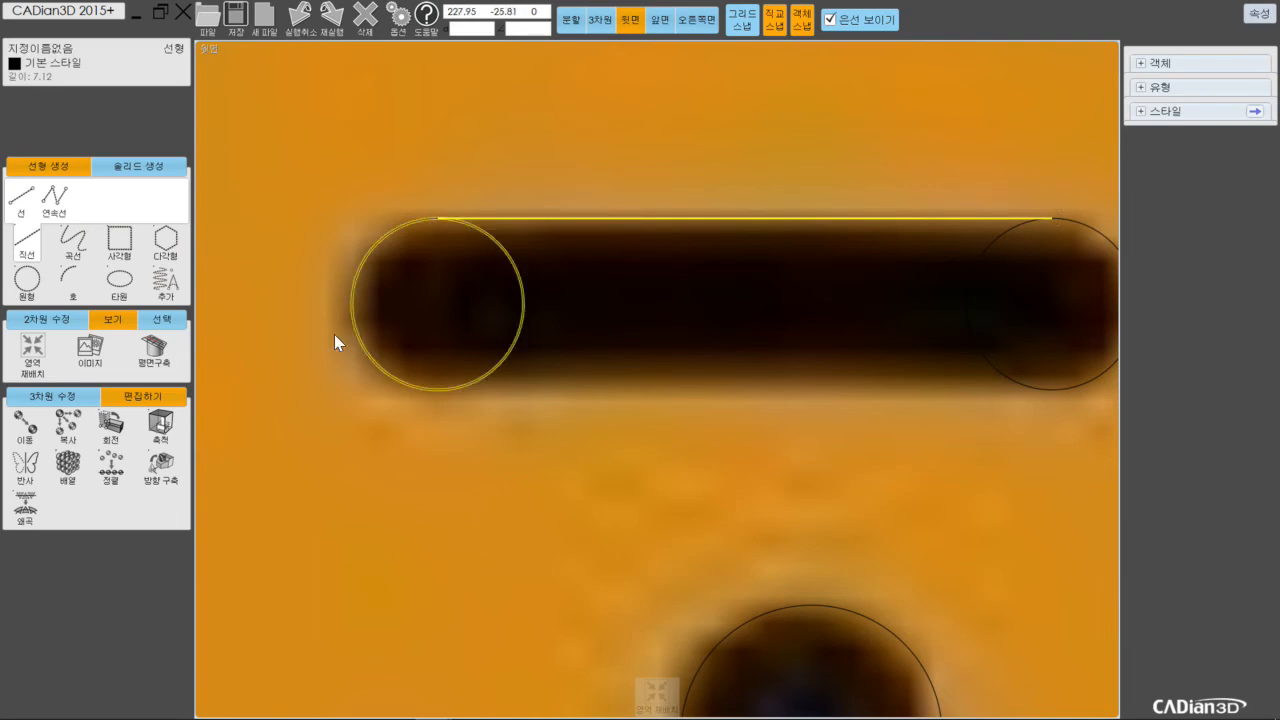
pyautogui.click(67, 425)
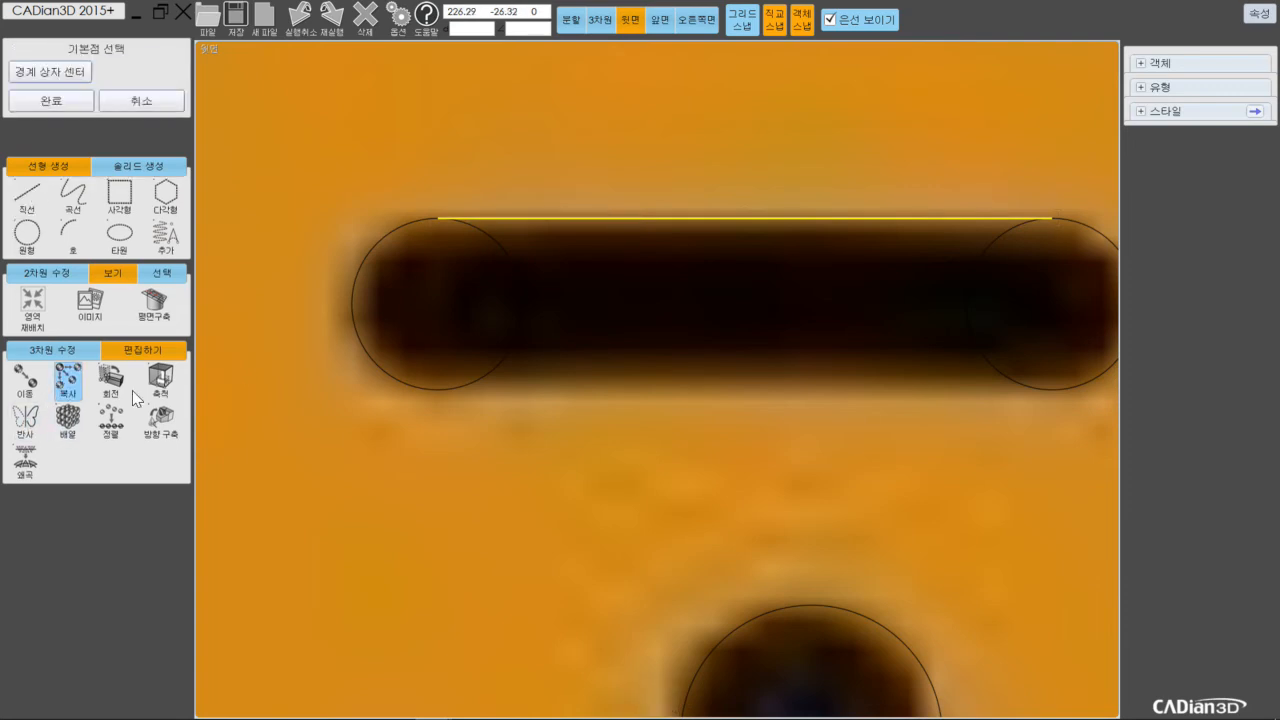
pyautogui.click(442, 224)
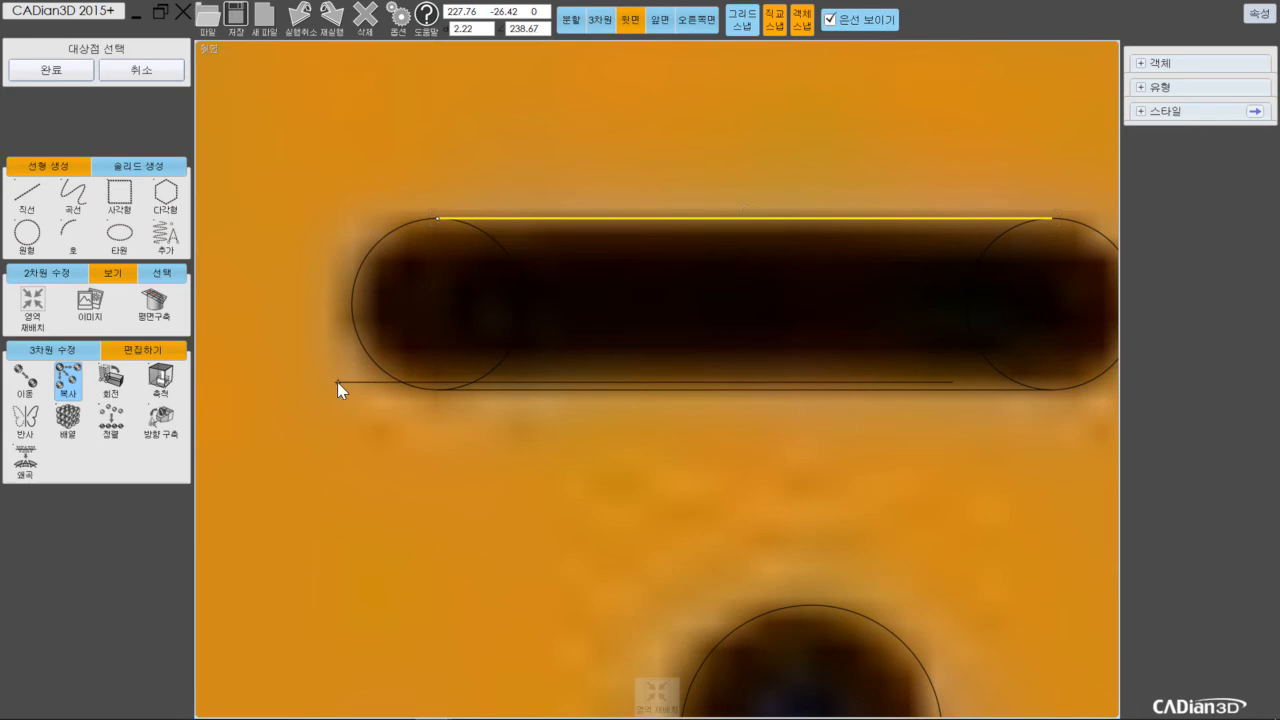
pyautogui.click(51, 69)
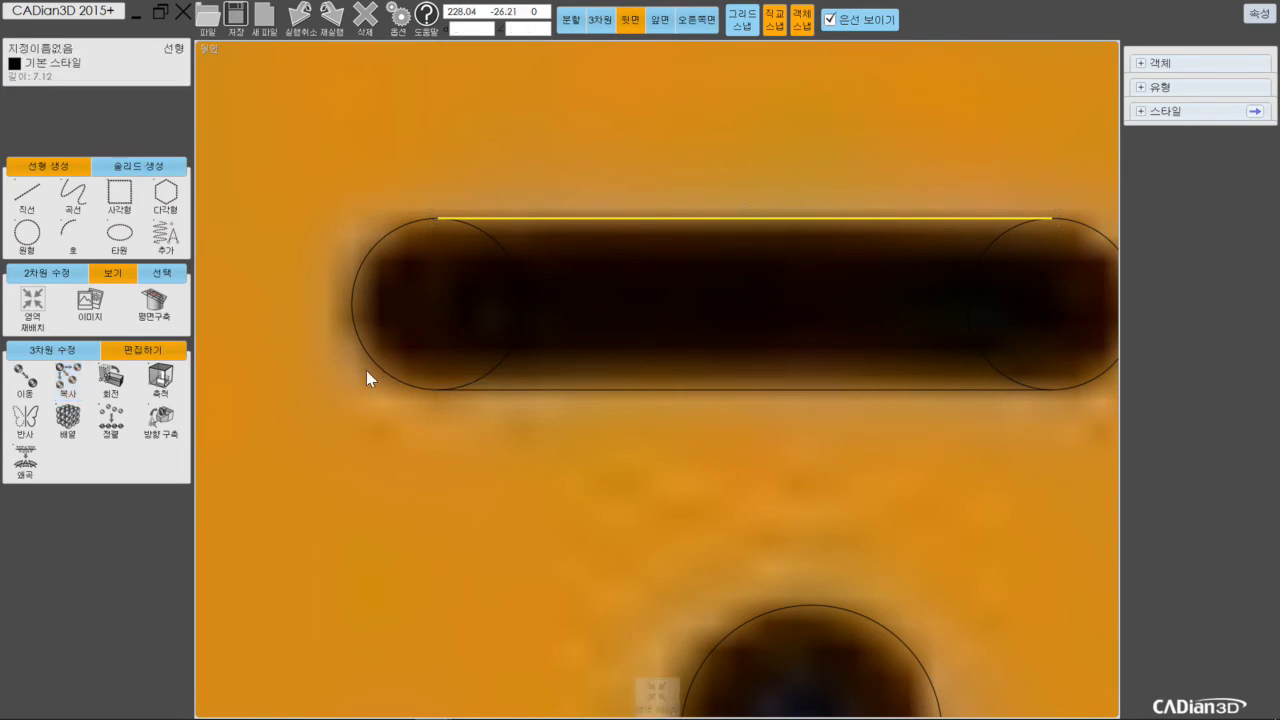
# Copy the left-hand eyebrow's two circles and two lines horizontally by about 18.4 onto the right-hand eyebrow.
pyautogui.scroll(-3, 407, 481)
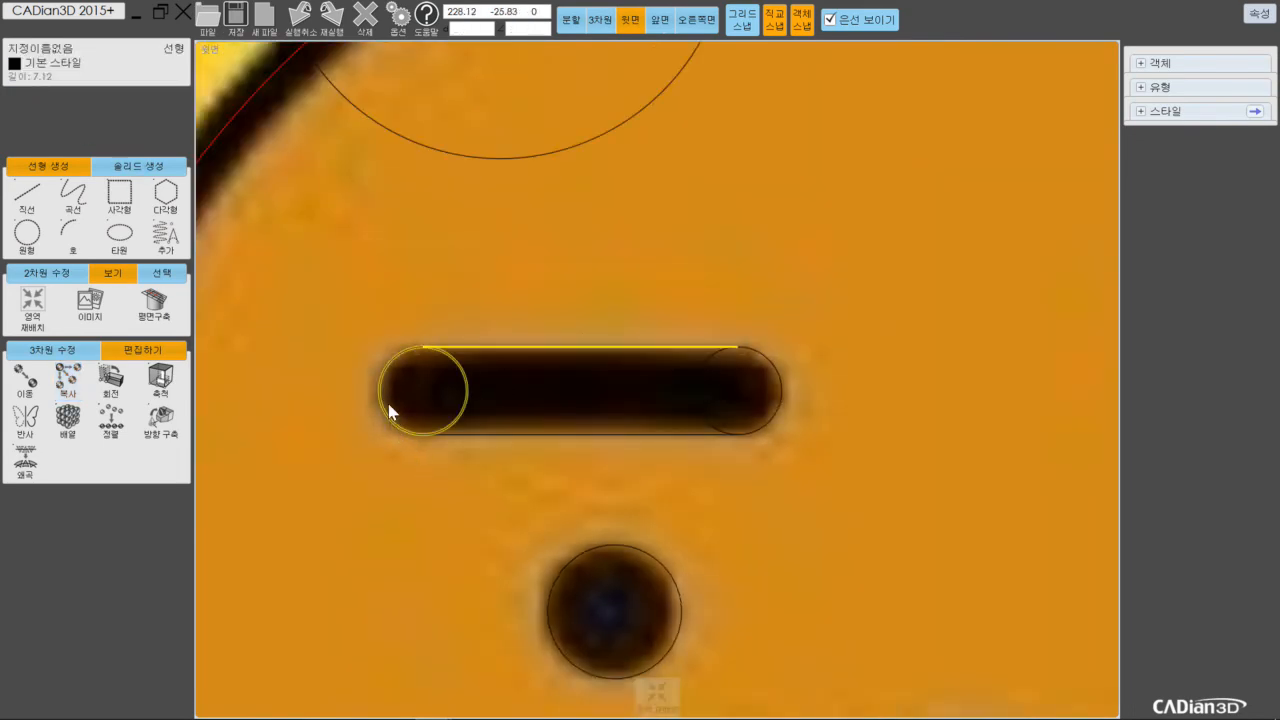
pyautogui.moveTo(346, 290); pyautogui.dragTo(873, 470)
pyautogui.scroll(-3, 762, 468)
pyautogui.moveTo(788, 505); pyautogui.dragTo(677, 368, button='middle')
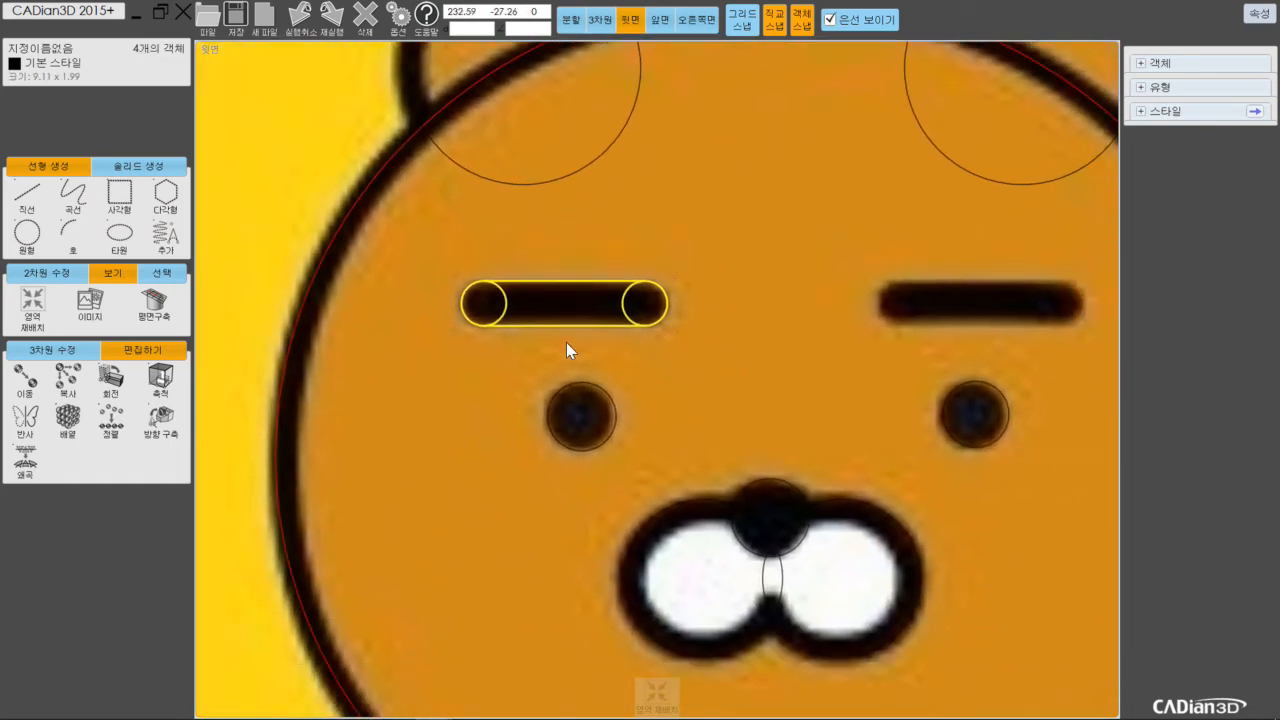
pyautogui.click(67, 378)
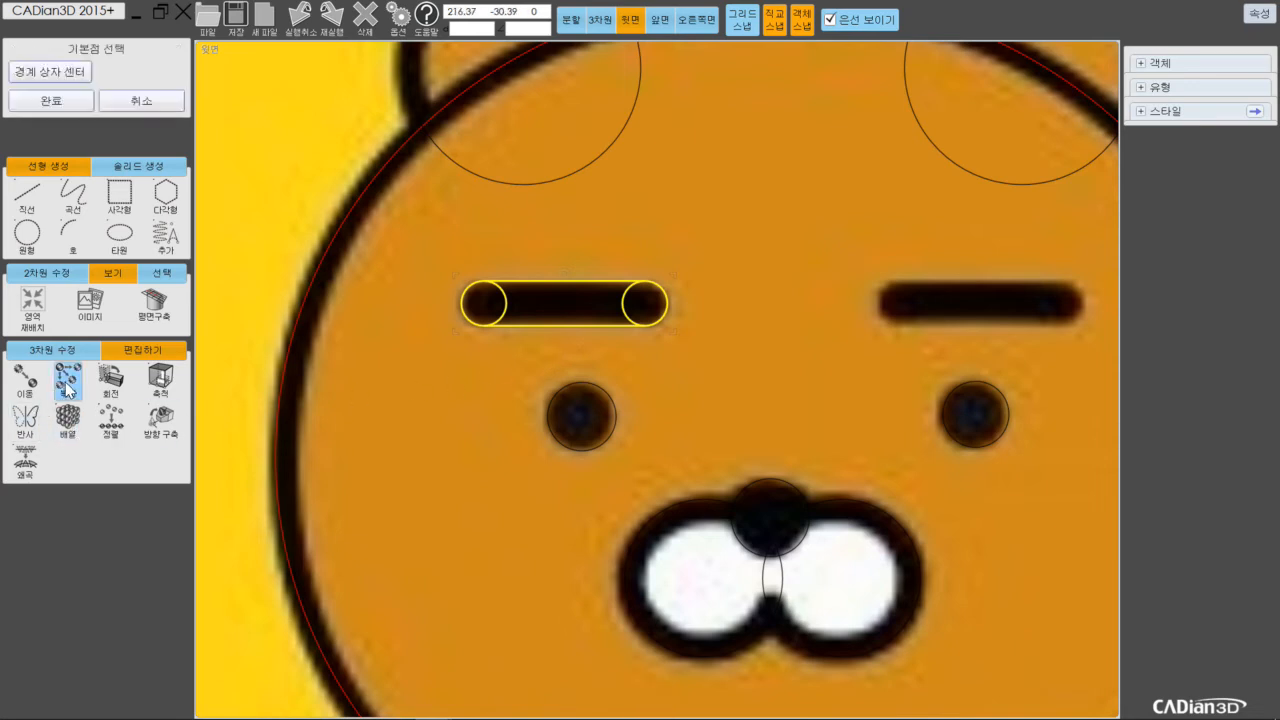
pyautogui.click(463, 304)
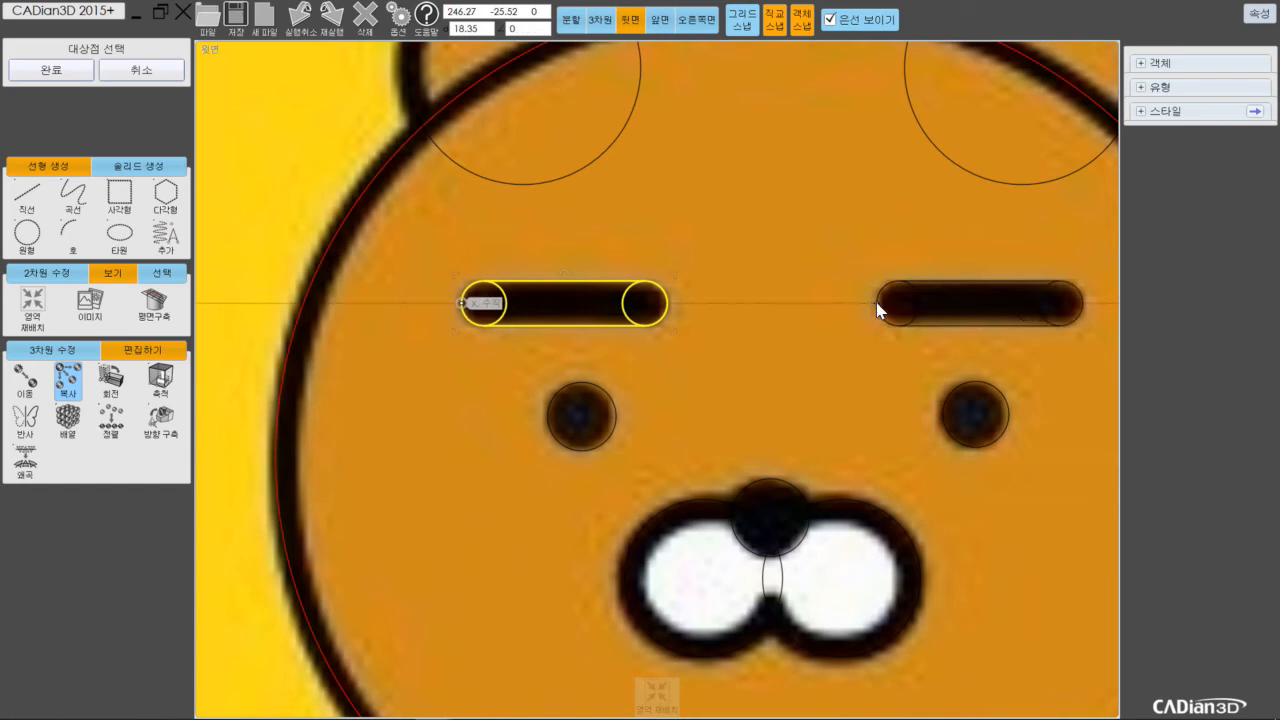
pyautogui.click(41, 73)
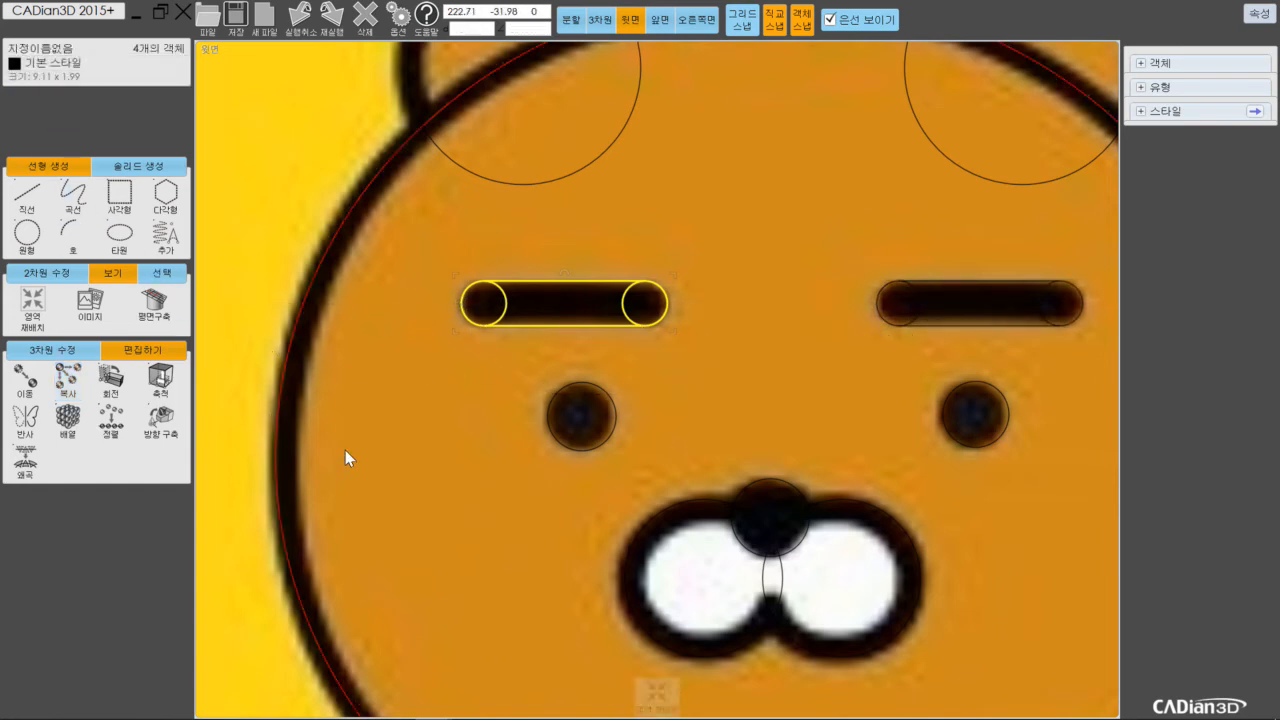
# Trace the left-hand arm's outer edge with a control-point curve from the head outline down to the side of the body.
pyautogui.scroll(-3, 374, 465)
pyautogui.moveTo(672, 503); pyautogui.dragTo(744, 329, button='middle')
pyautogui.moveTo(856, 457); pyautogui.dragTo(853, 315, button='middle')
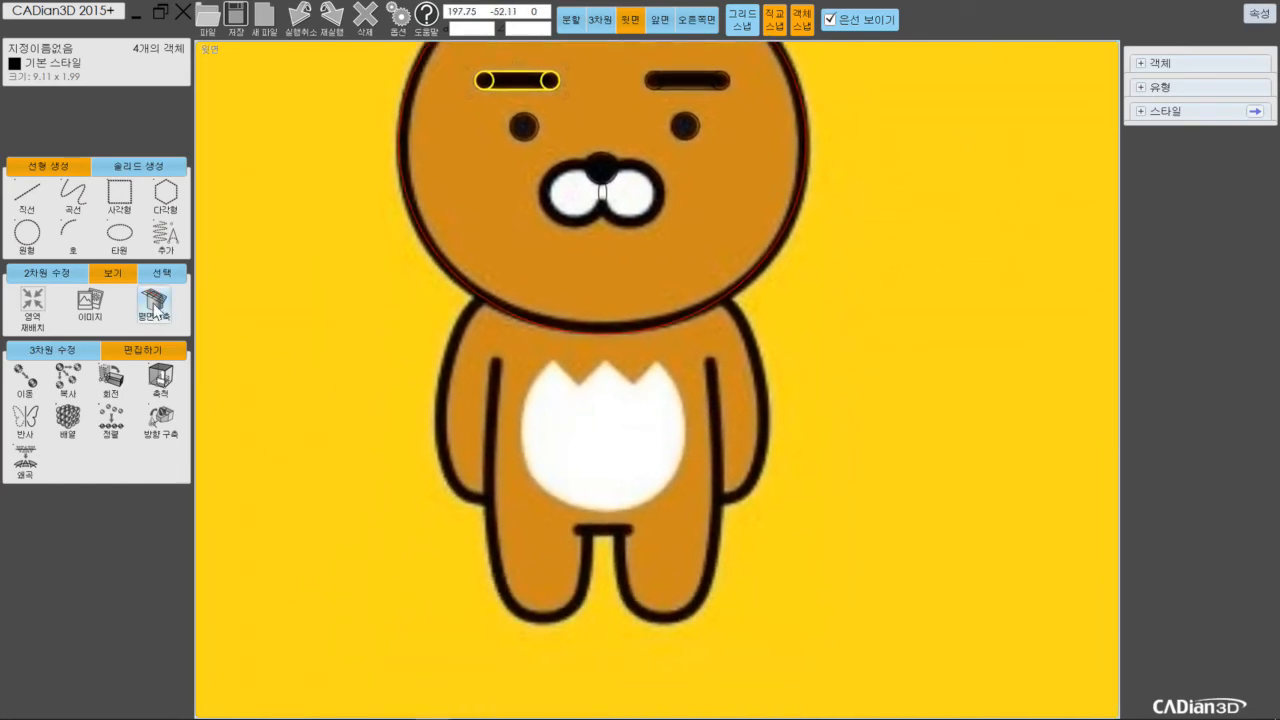
pyautogui.click(80, 197)
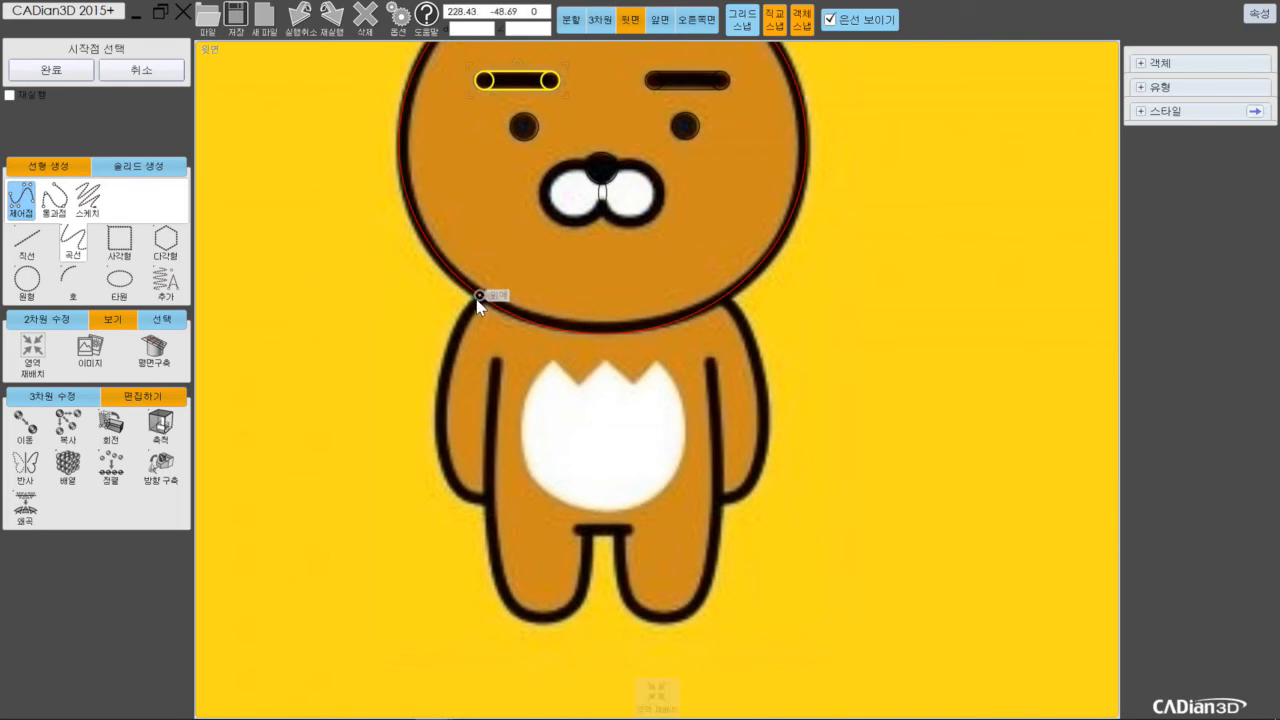
pyautogui.scroll(3, 477, 299)
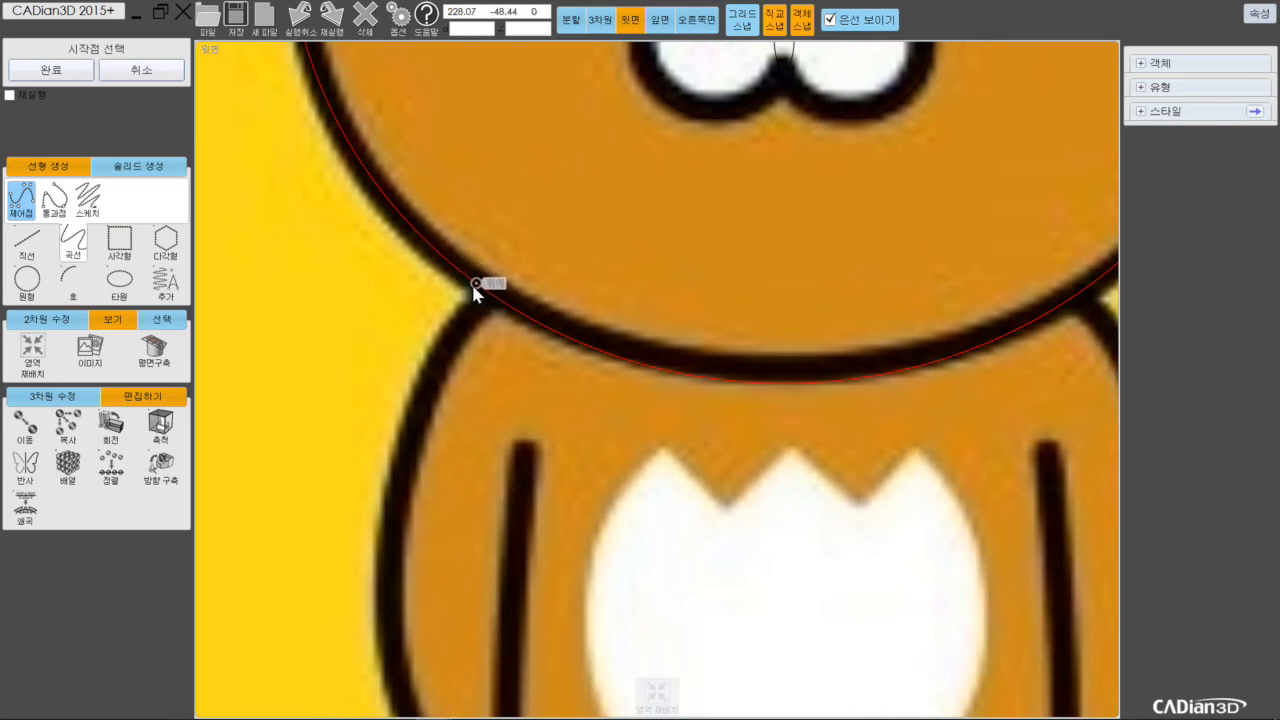
pyautogui.click(477, 285)
pyautogui.click(423, 359)
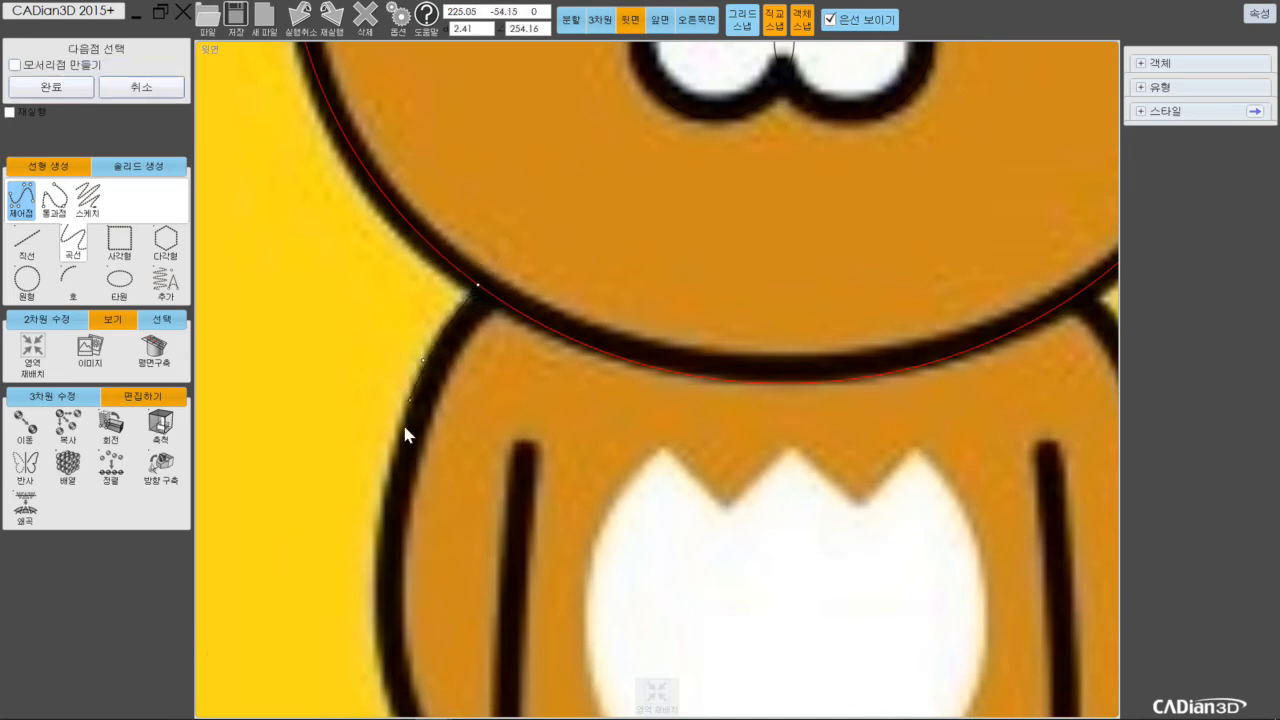
pyautogui.click(379, 507)
pyautogui.moveTo(374, 470); pyautogui.dragTo(388, 131, button='middle')
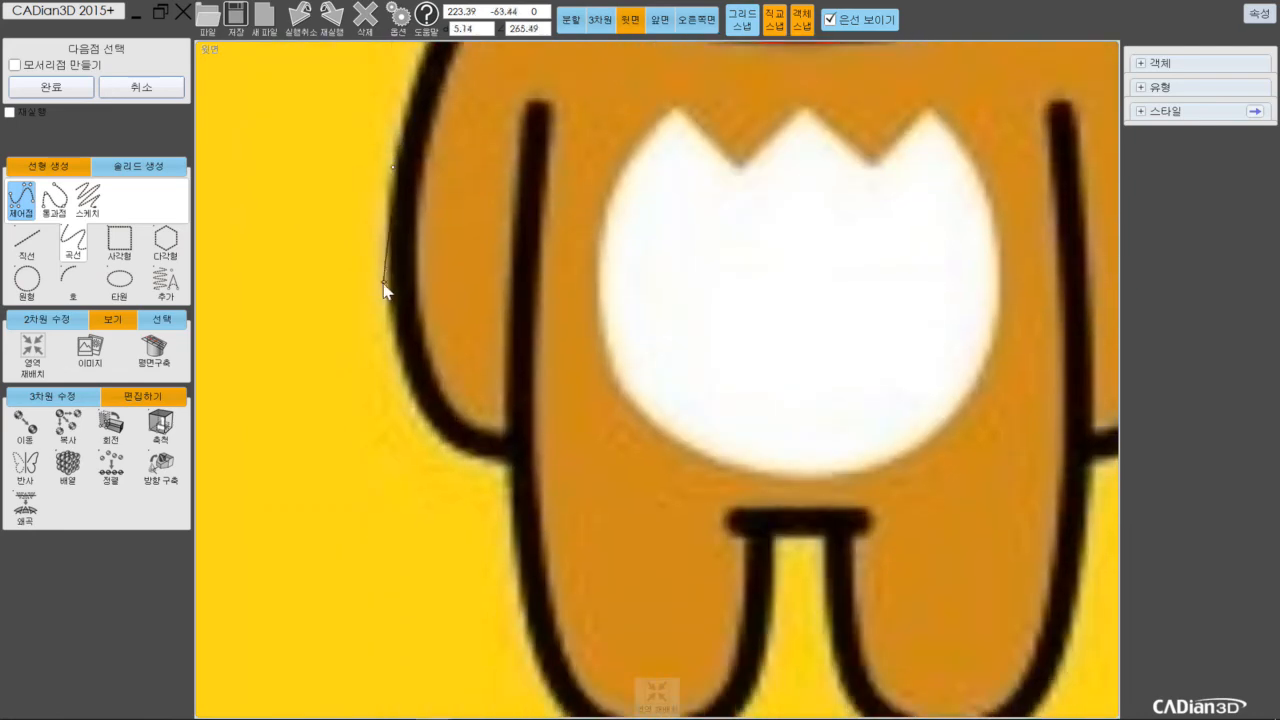
pyautogui.click(393, 323)
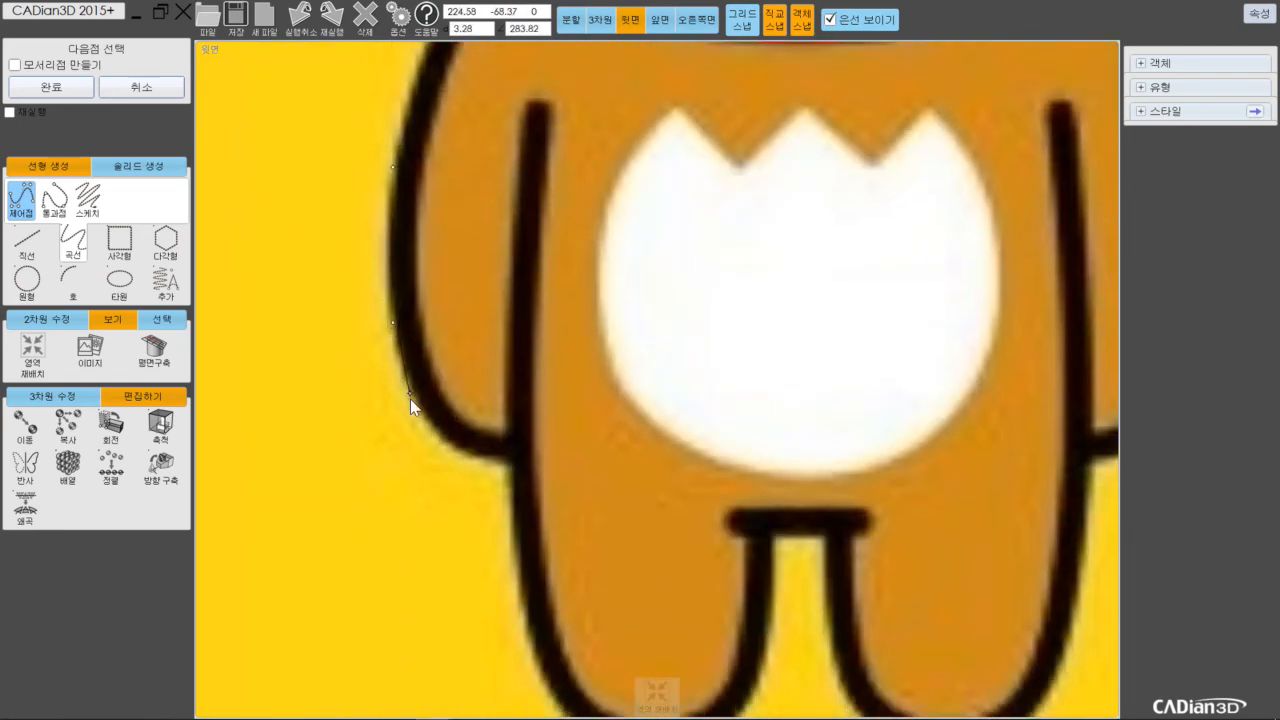
pyautogui.click(478, 462)
pyautogui.click(510, 463)
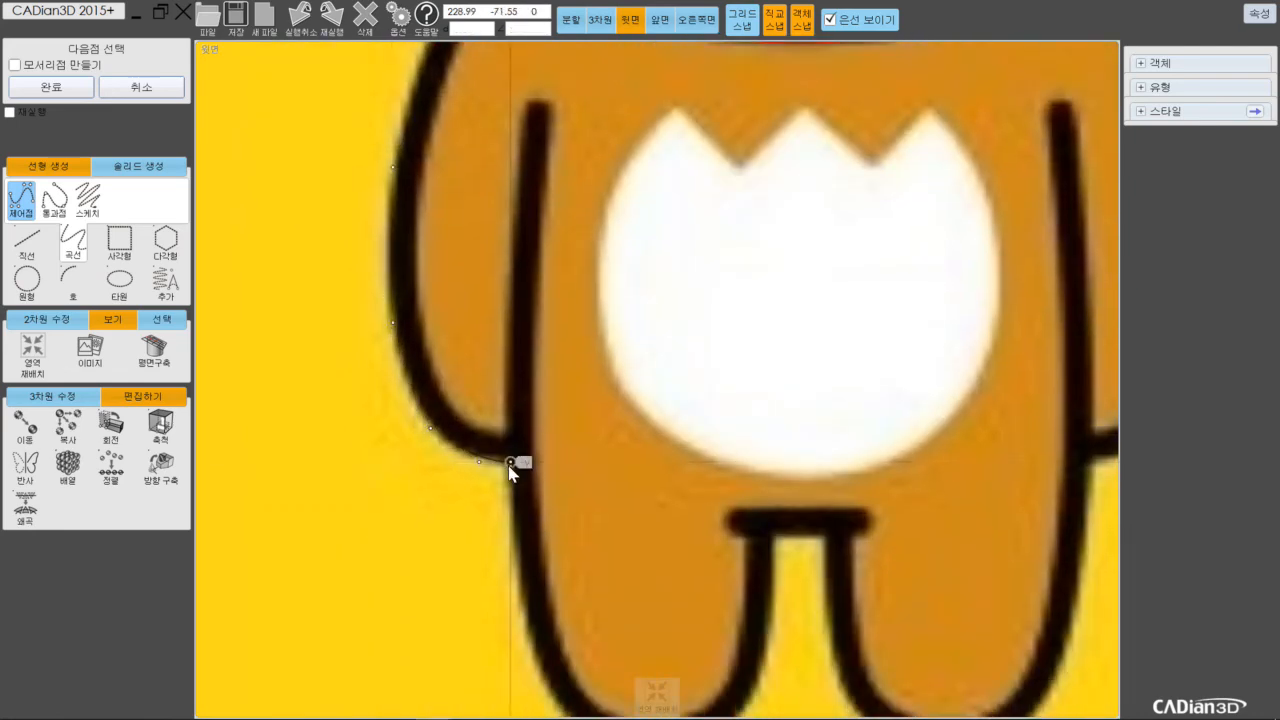
pyautogui.click(52, 88)
# Trace the left-hand leg with a control-point curve from the arm's lower end around the foot and up to the crotch bar.
pyautogui.click(21, 200)
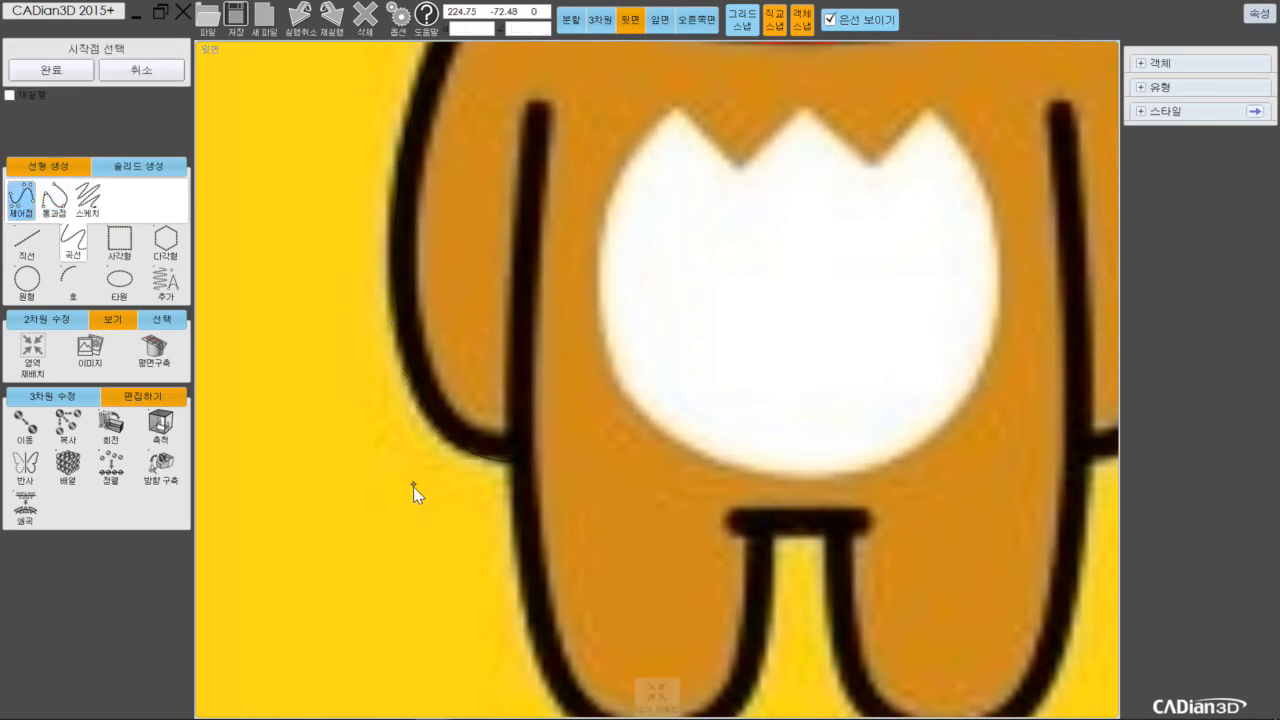
pyautogui.moveTo(412, 484); pyautogui.dragTo(413, 166, button='middle')
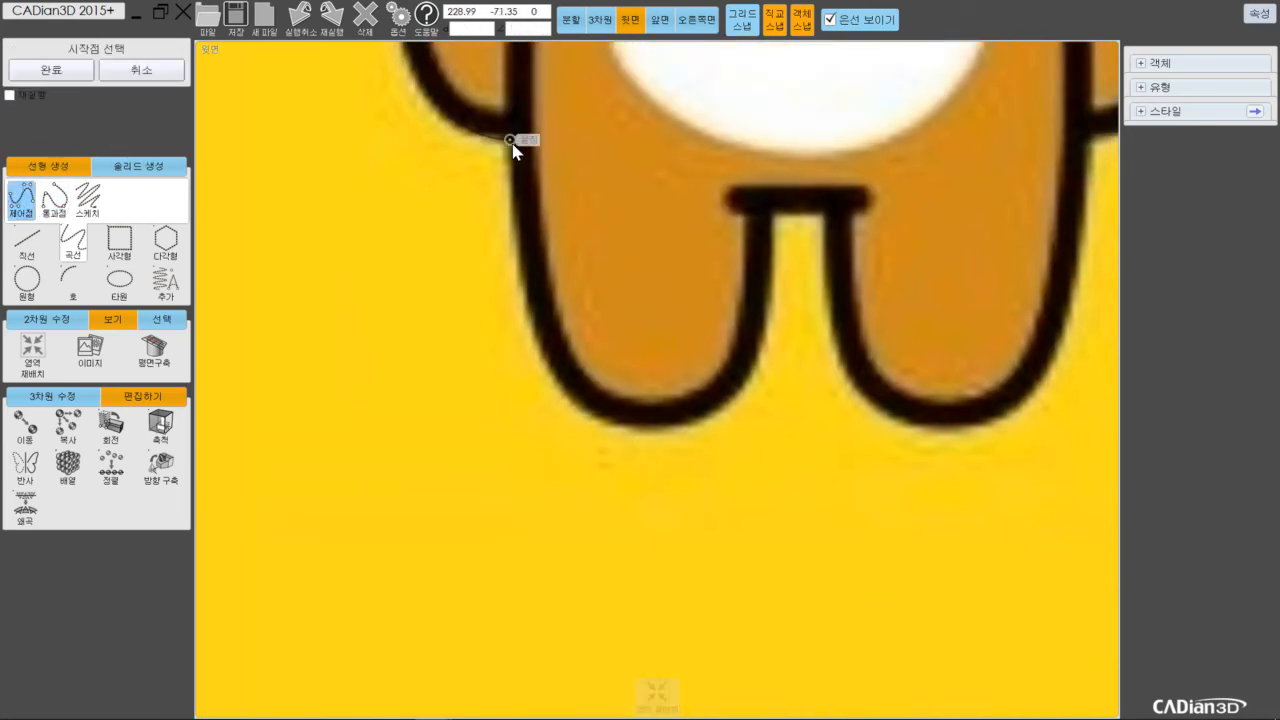
pyautogui.scroll(5, 510, 140)
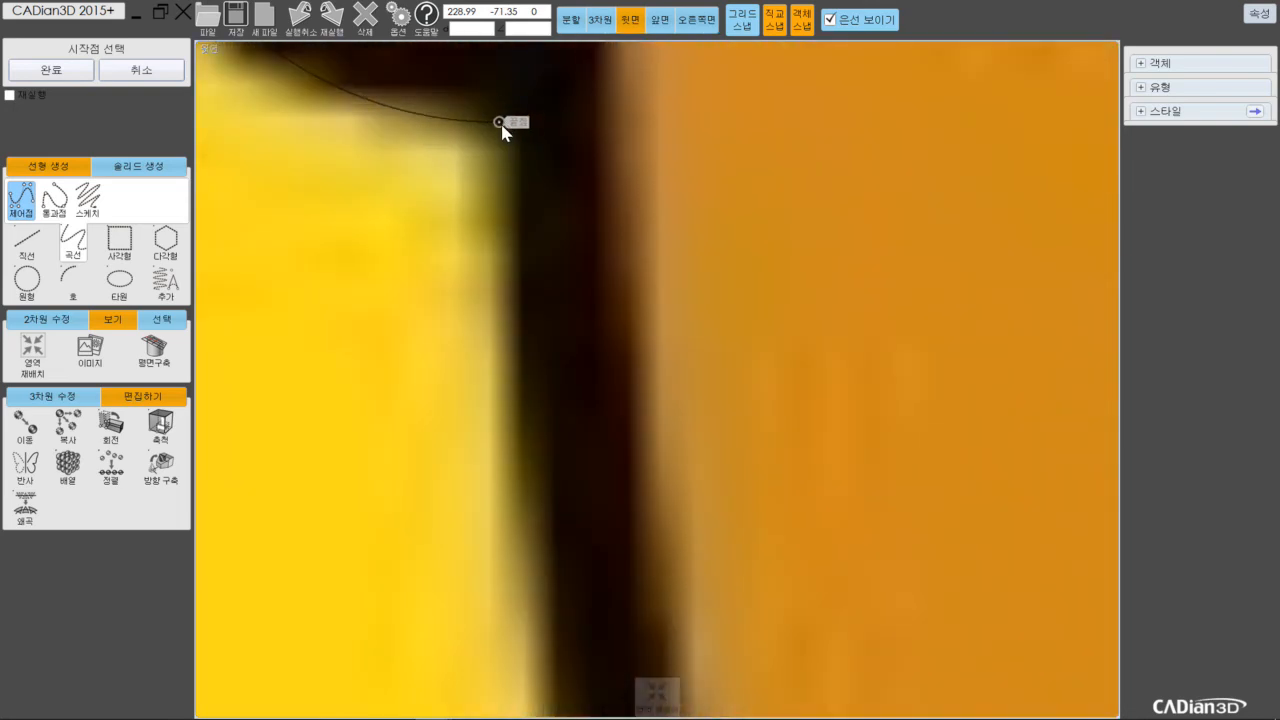
pyautogui.click(500, 123)
pyautogui.click(516, 416)
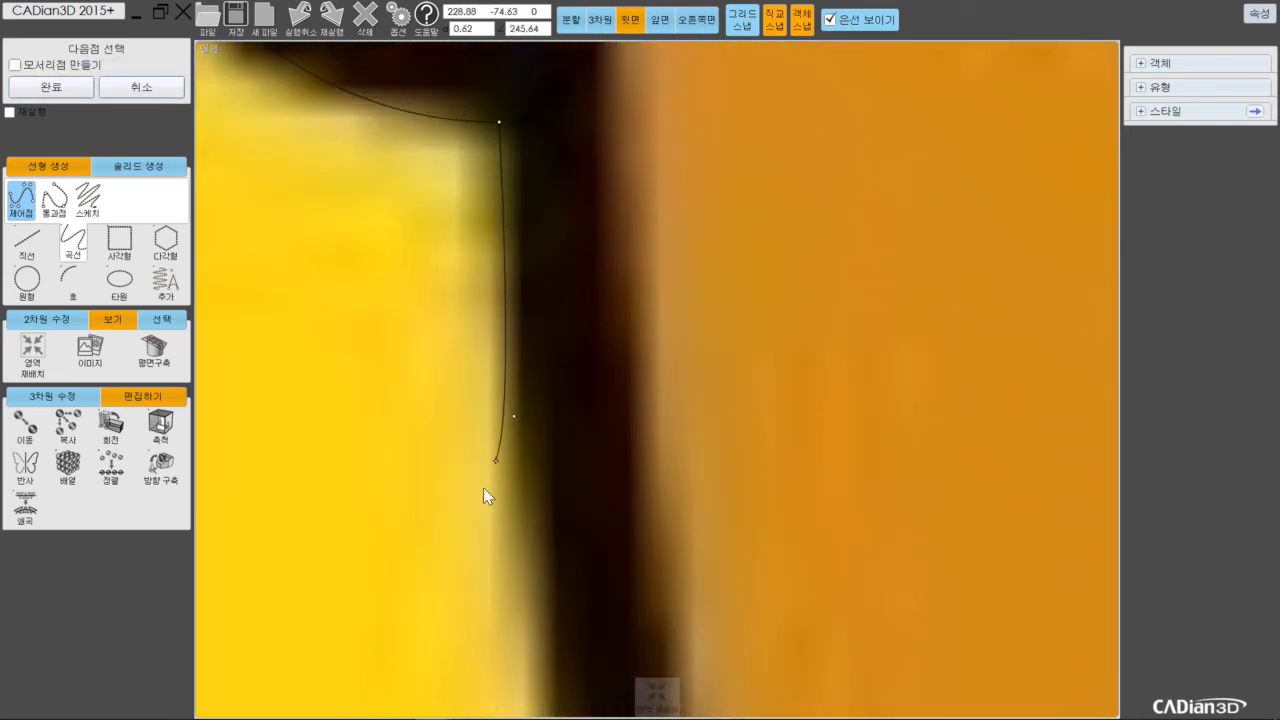
pyautogui.scroll(-3, 426, 358)
pyautogui.click(488, 563)
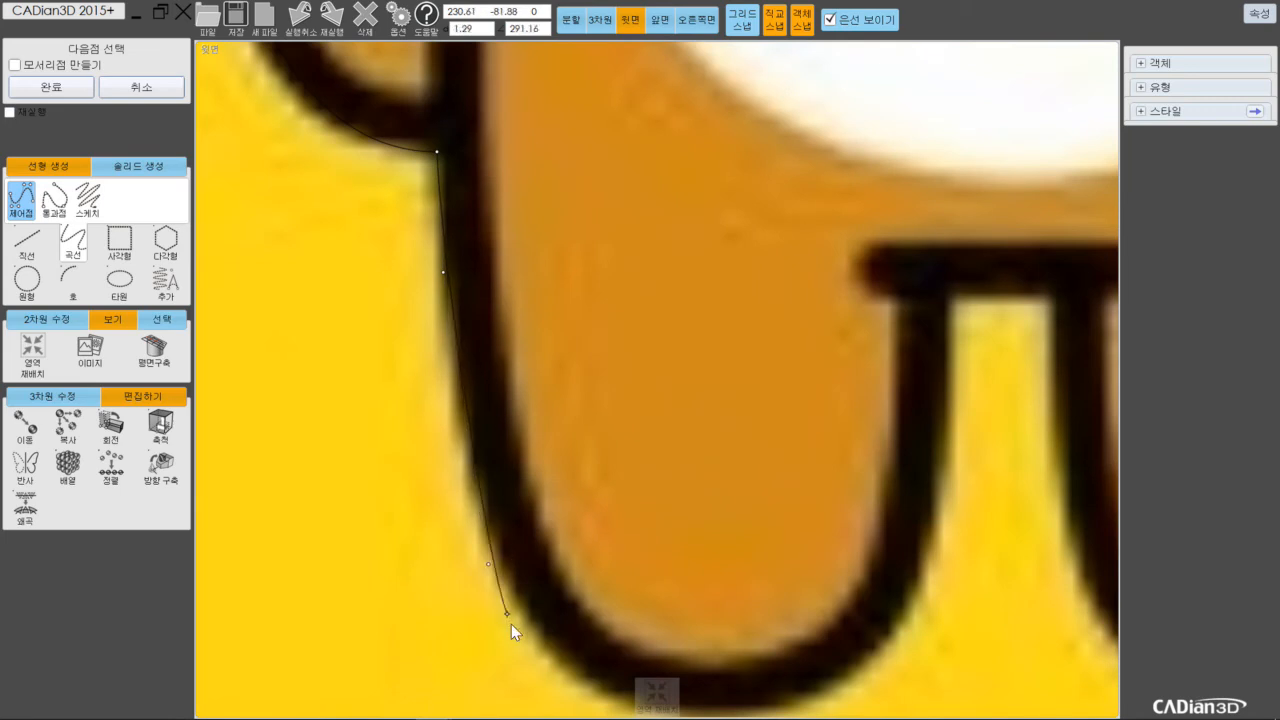
pyautogui.click(656, 692)
pyautogui.scroll(-5, 685, 622)
pyautogui.moveTo(685, 603); pyautogui.dragTo(646, 129, button='middle')
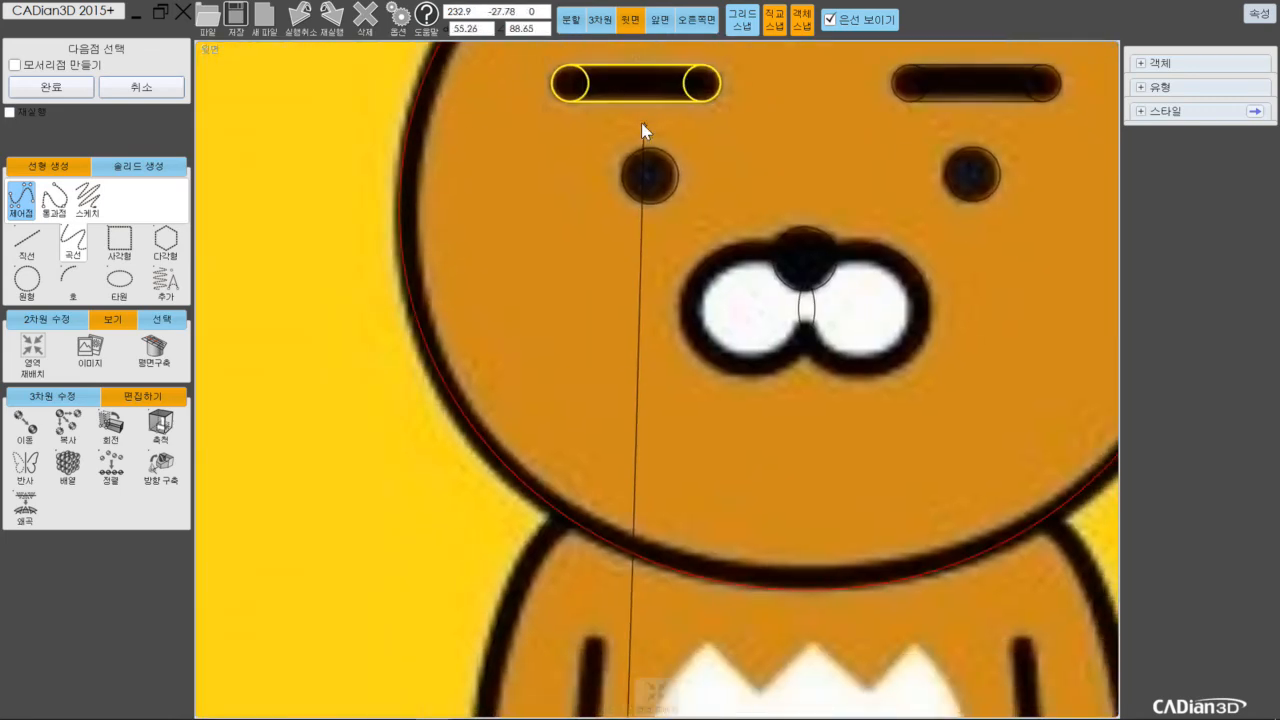
pyautogui.moveTo(596, 573); pyautogui.dragTo(572, 63, button='middle')
pyautogui.moveTo(604, 636); pyautogui.dragTo(588, 385, button='middle')
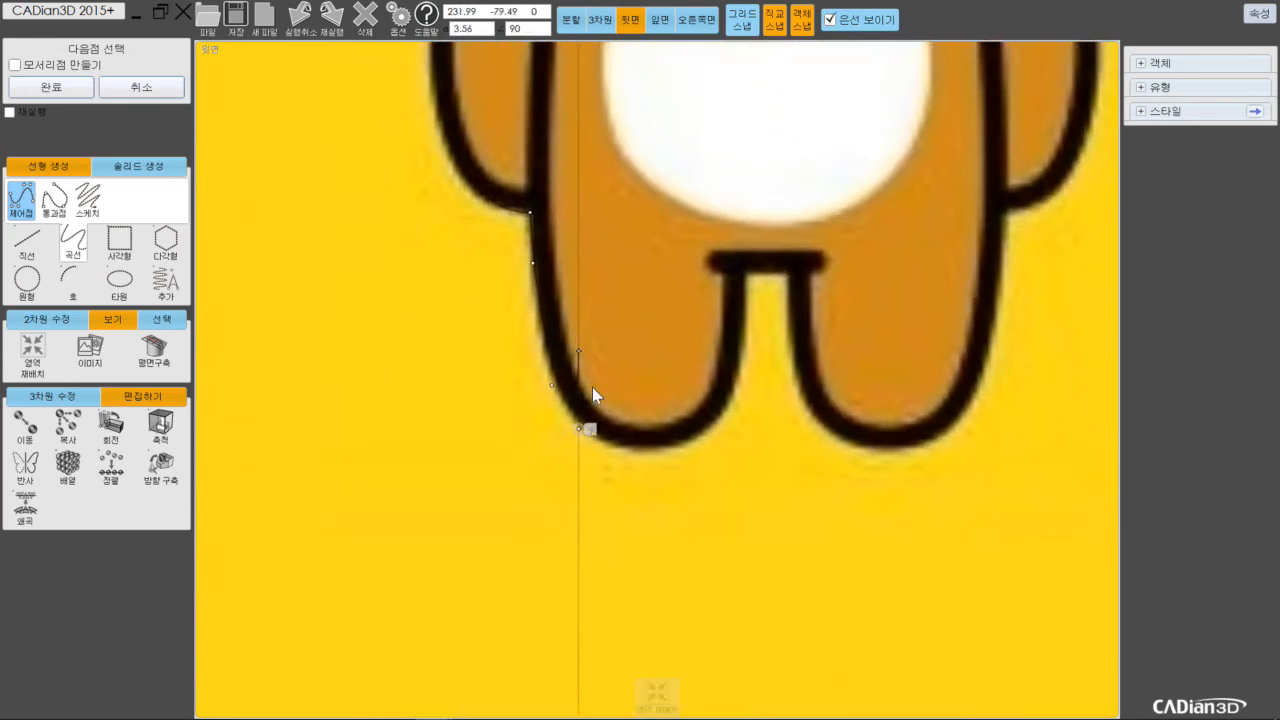
pyautogui.click(638, 449)
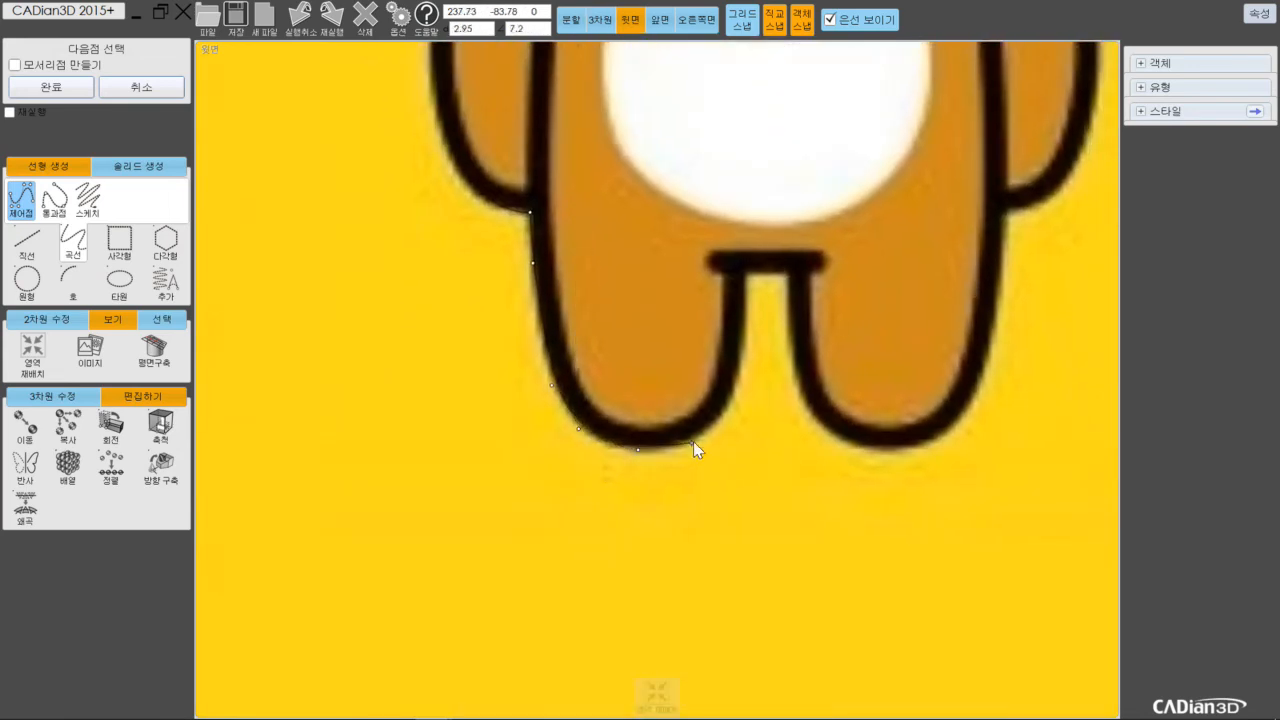
pyautogui.click(737, 394)
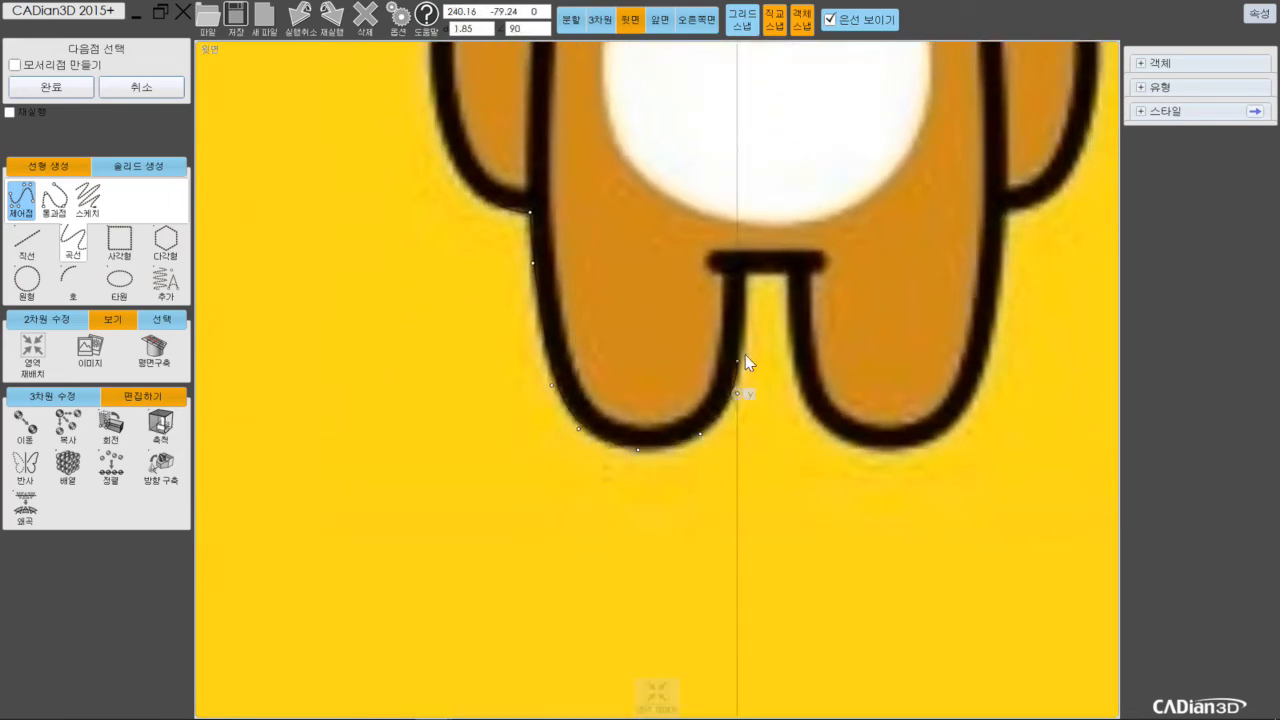
pyautogui.click(746, 327)
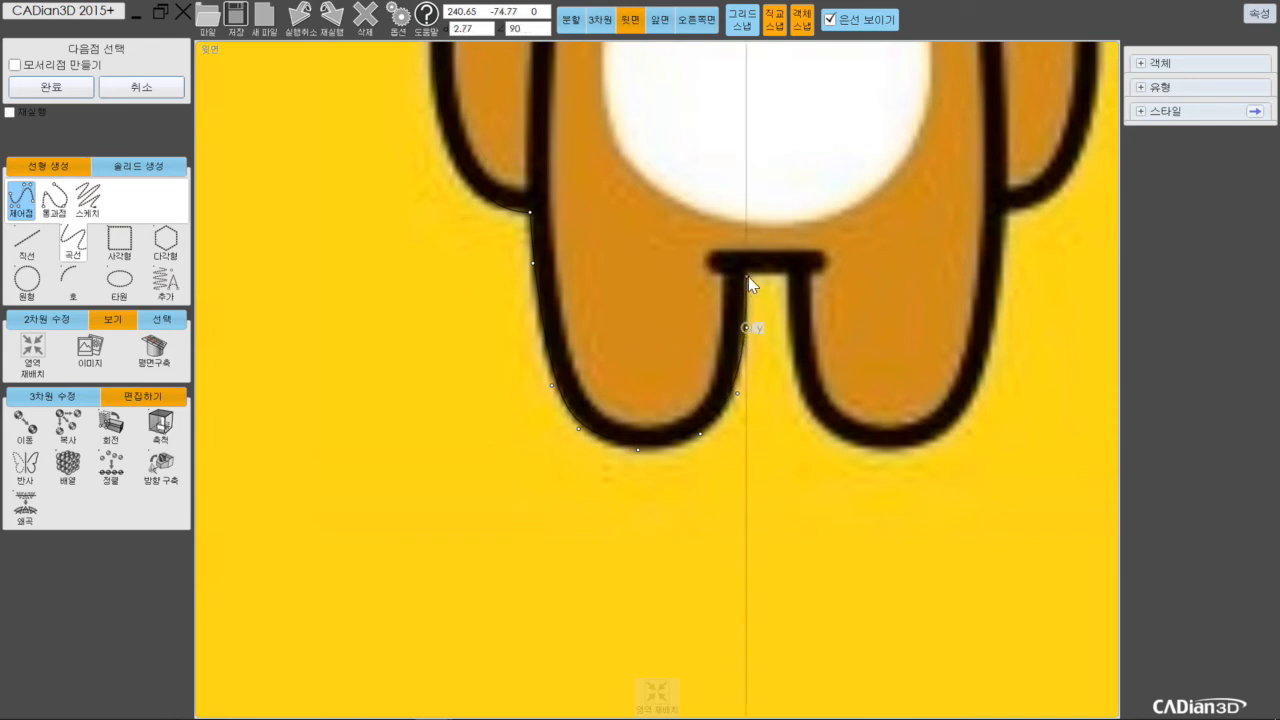
pyautogui.click(747, 271)
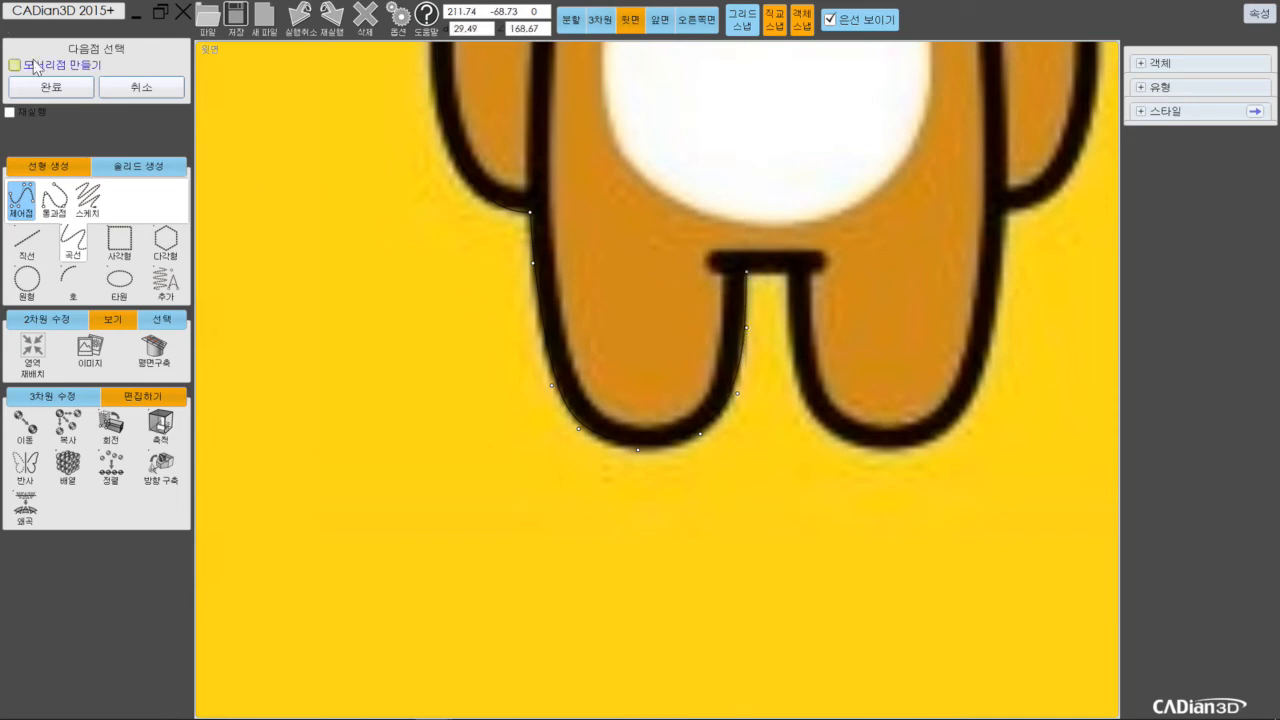
pyautogui.click(53, 88)
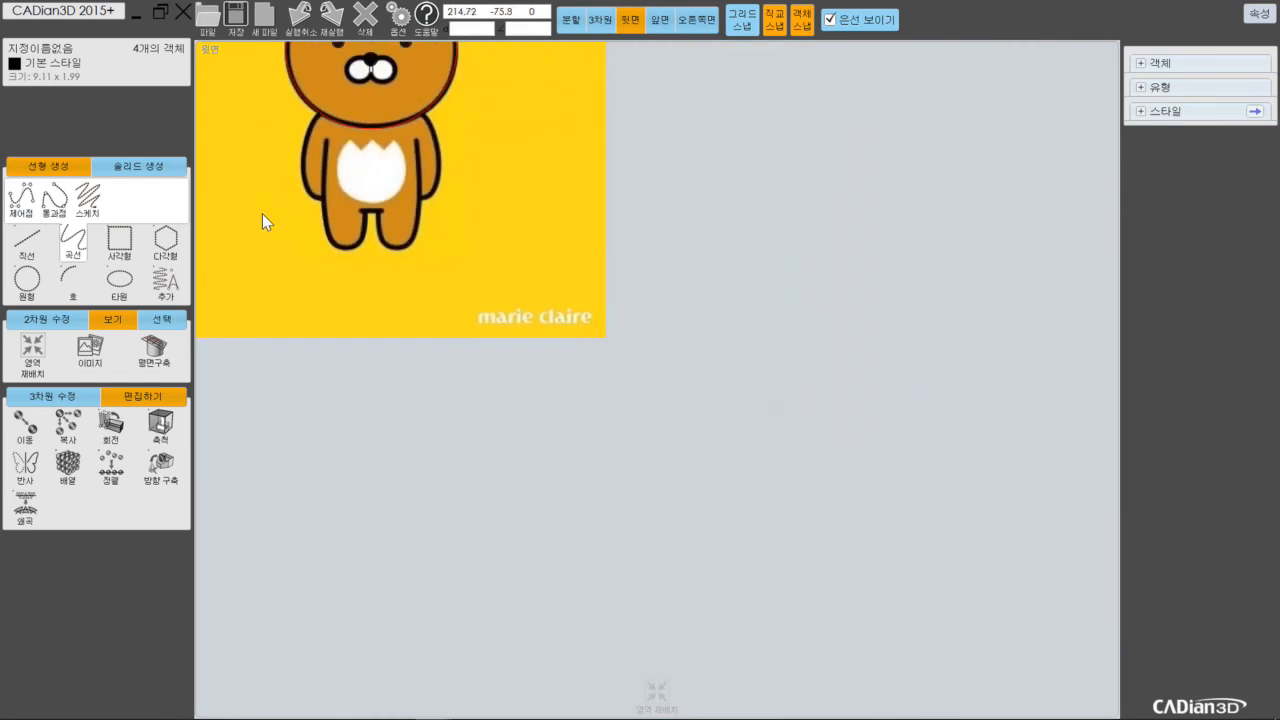
# Mirror the left-hand arm and leg curves onto the right-hand side about the vertical axis through the head outline's lowest point.
pyautogui.moveTo(357, 318); pyautogui.dragTo(429, 420, button='middle')
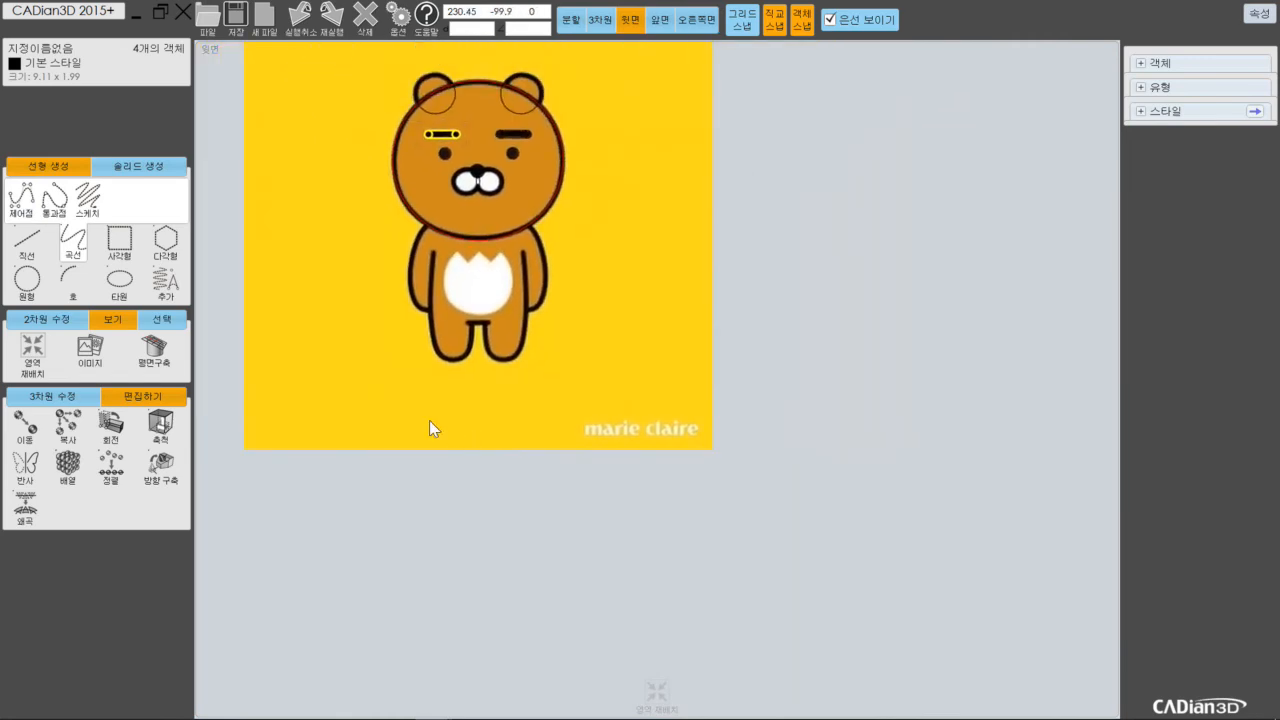
pyautogui.click(416, 307)
pyautogui.click(429, 331)
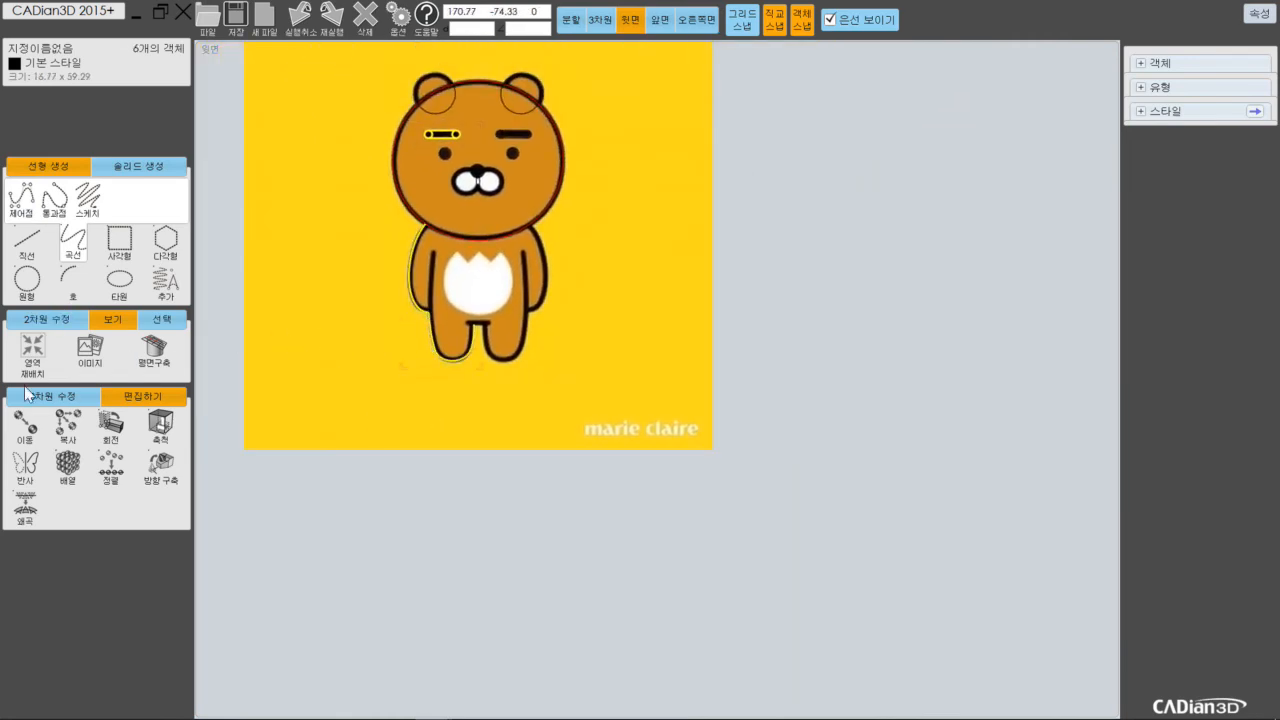
pyautogui.click(25, 463)
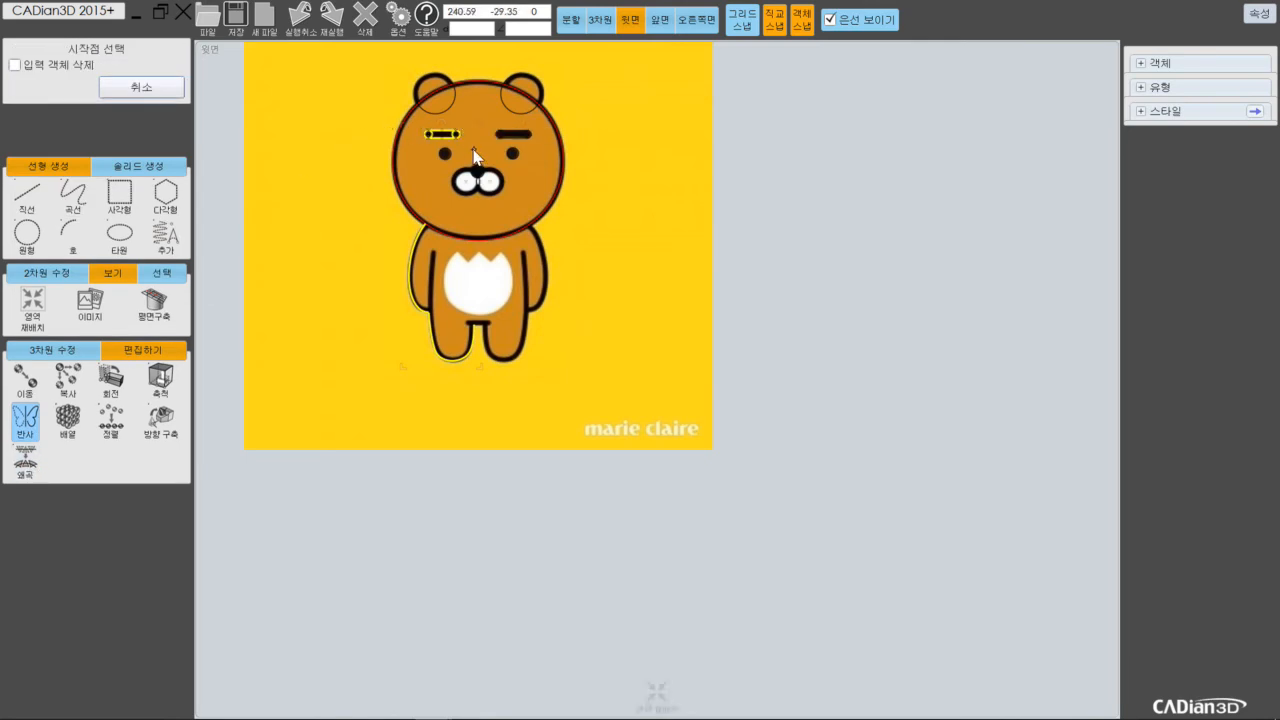
pyautogui.scroll(3, 467, 222)
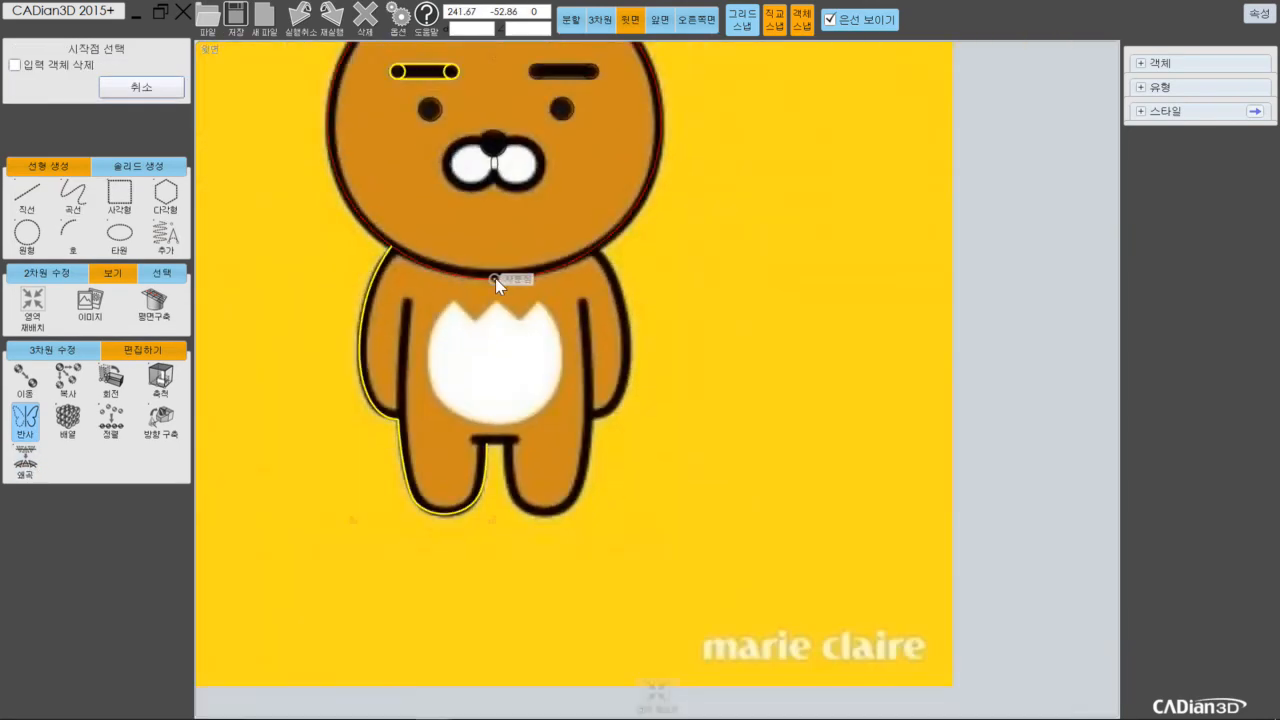
pyautogui.click(495, 279)
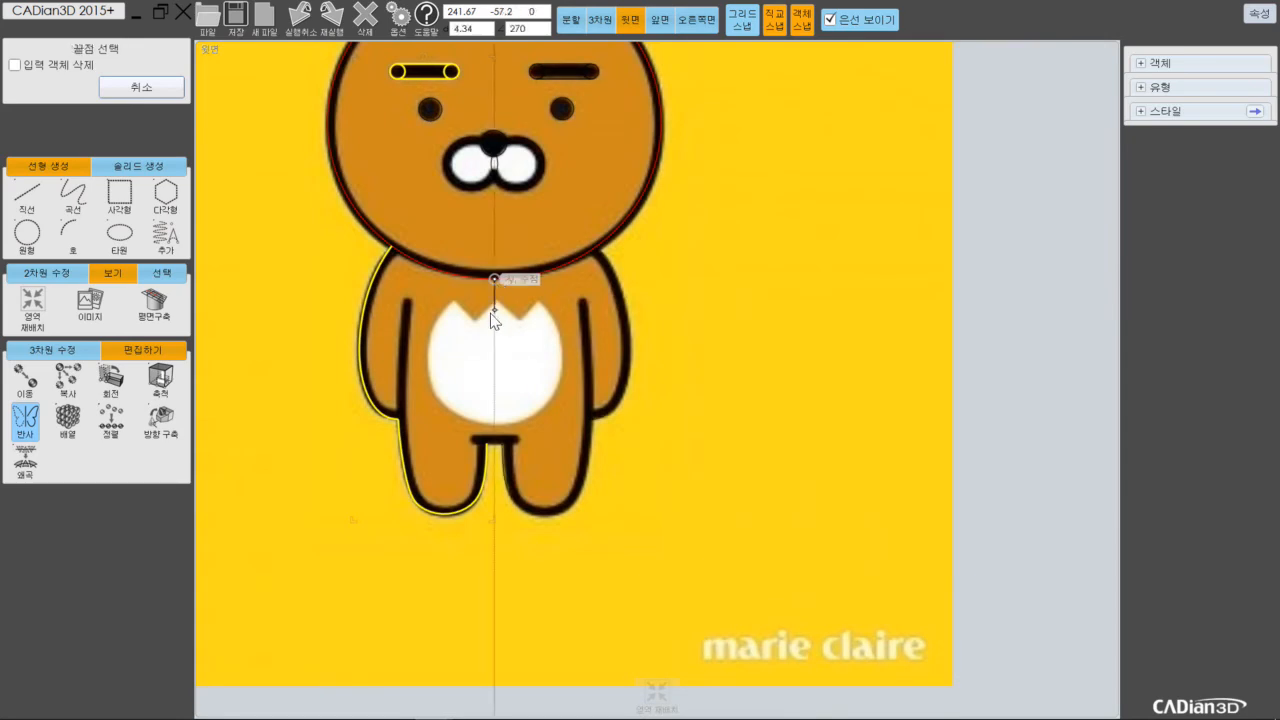
pyautogui.click(495, 409)
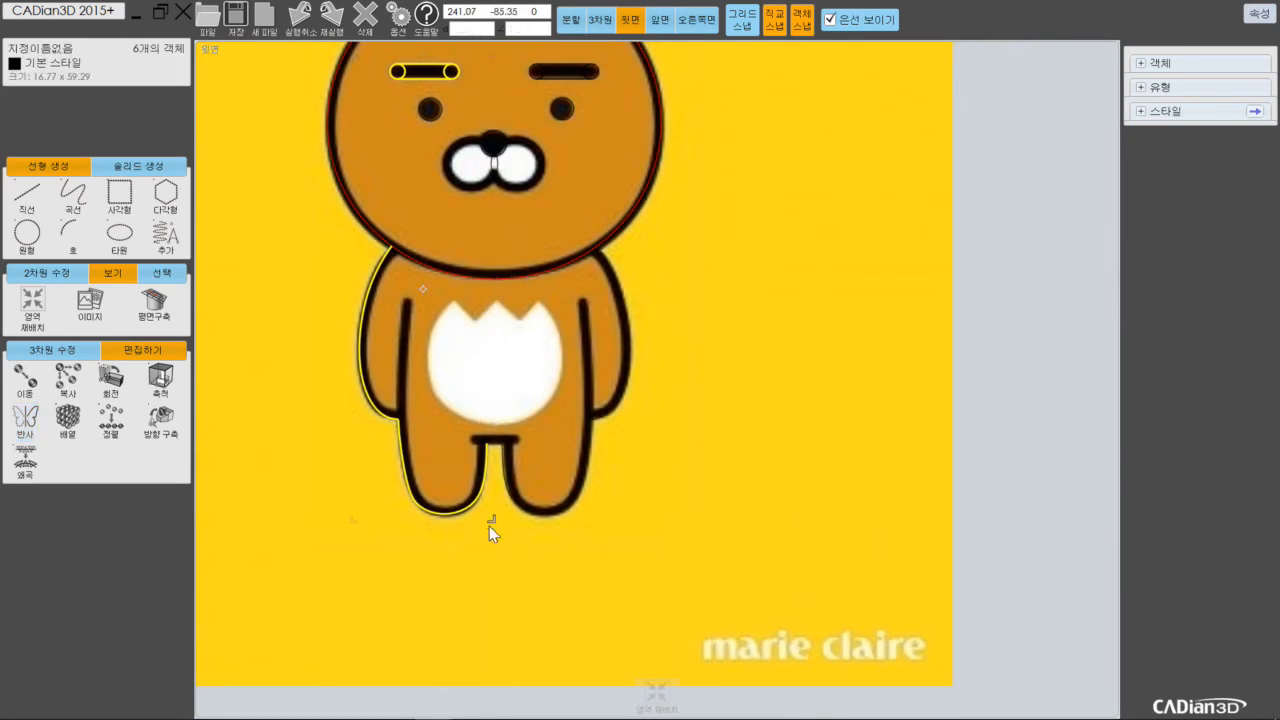
pyautogui.click(525, 513)
pyautogui.click(615, 412)
# Draw a straight line joining the inner top ends of the two leg curves at the crotch.
pyautogui.scroll(3, 490, 453)
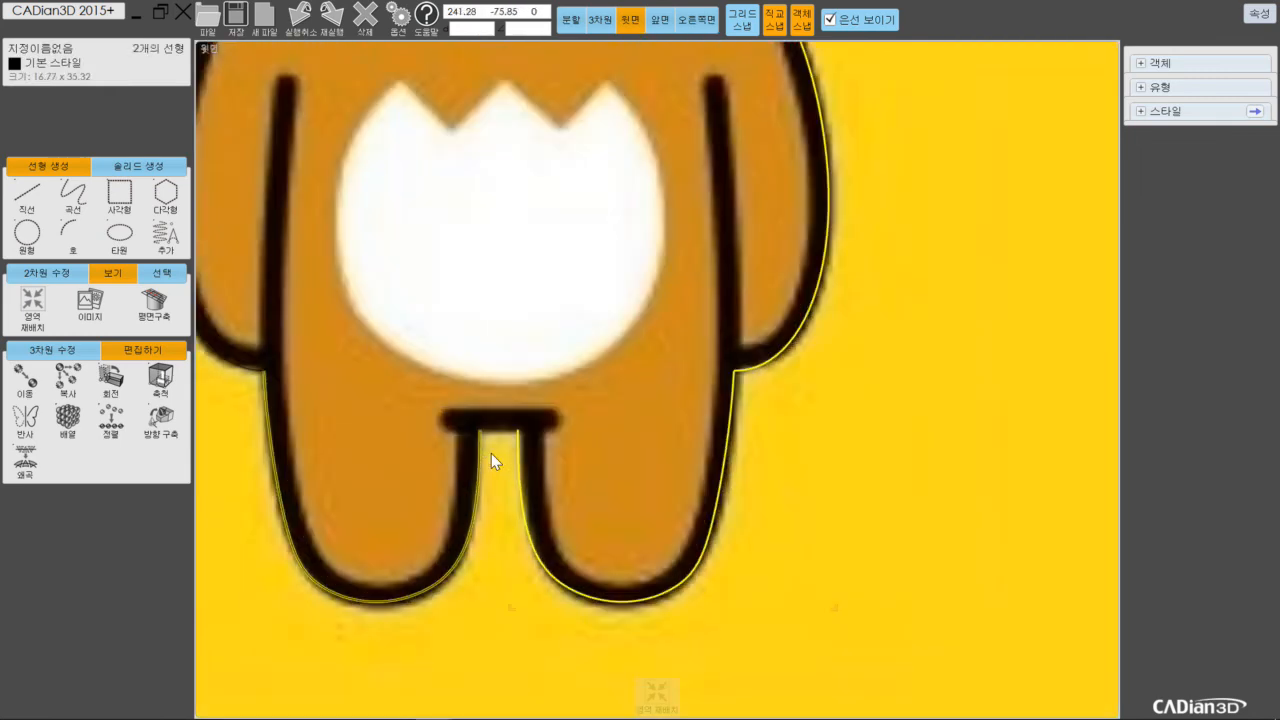
pyautogui.click(22, 198)
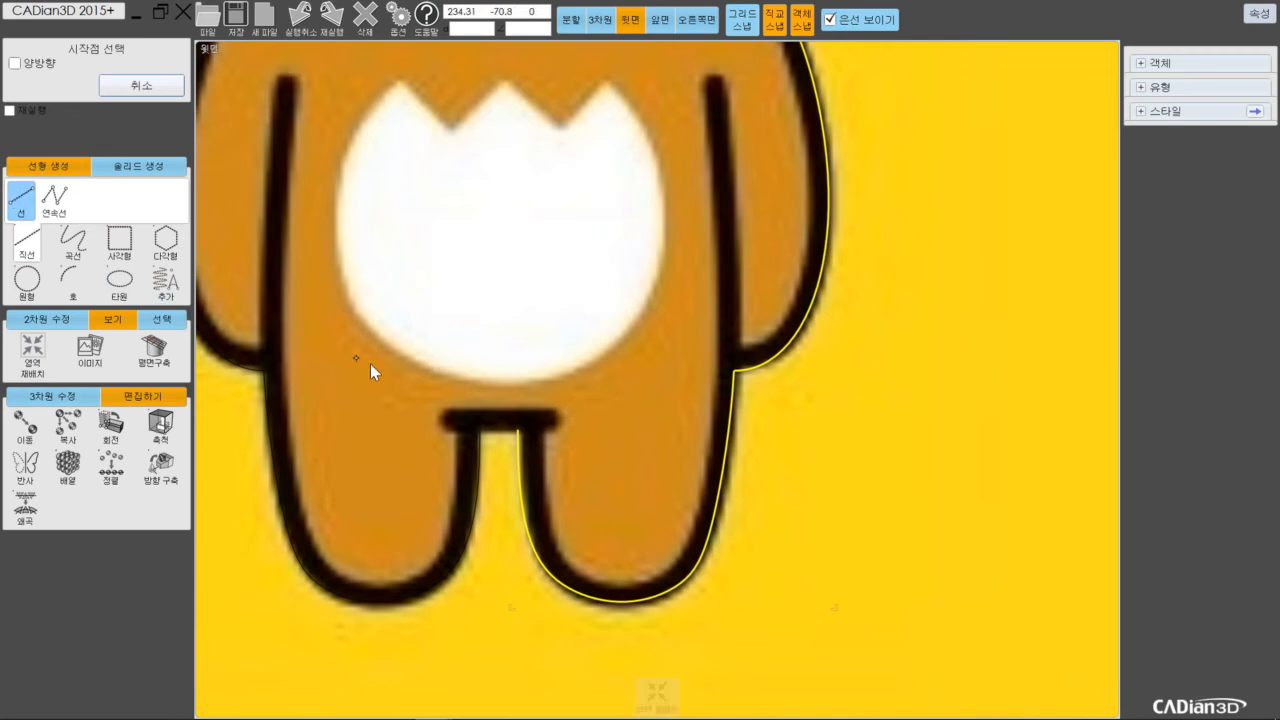
pyautogui.click(481, 430)
pyautogui.click(518, 430)
pyautogui.scroll(-3, 296, 362)
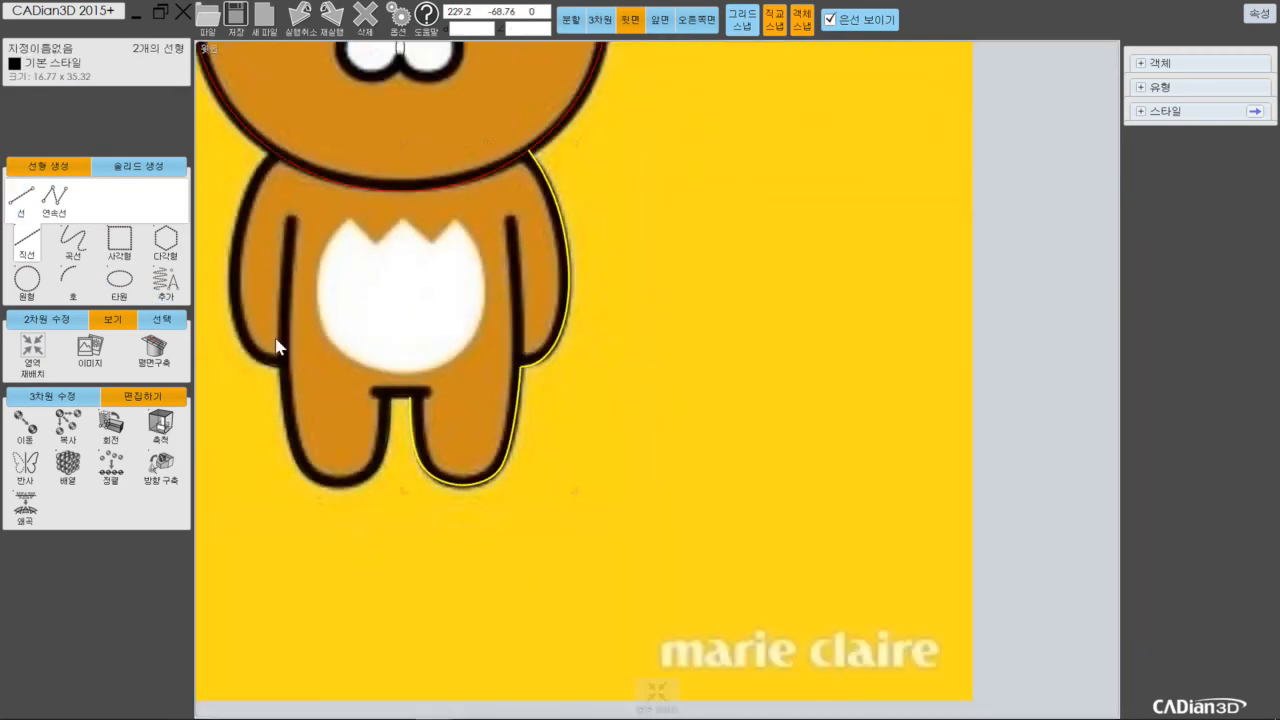
pyautogui.press('Escape')
# Trace the black inner line of the left-hand arm as a narrow closed control-point curve about 1.6 by 14 in size.
pyautogui.moveTo(245, 231); pyautogui.dragTo(335, 270, button='middle')
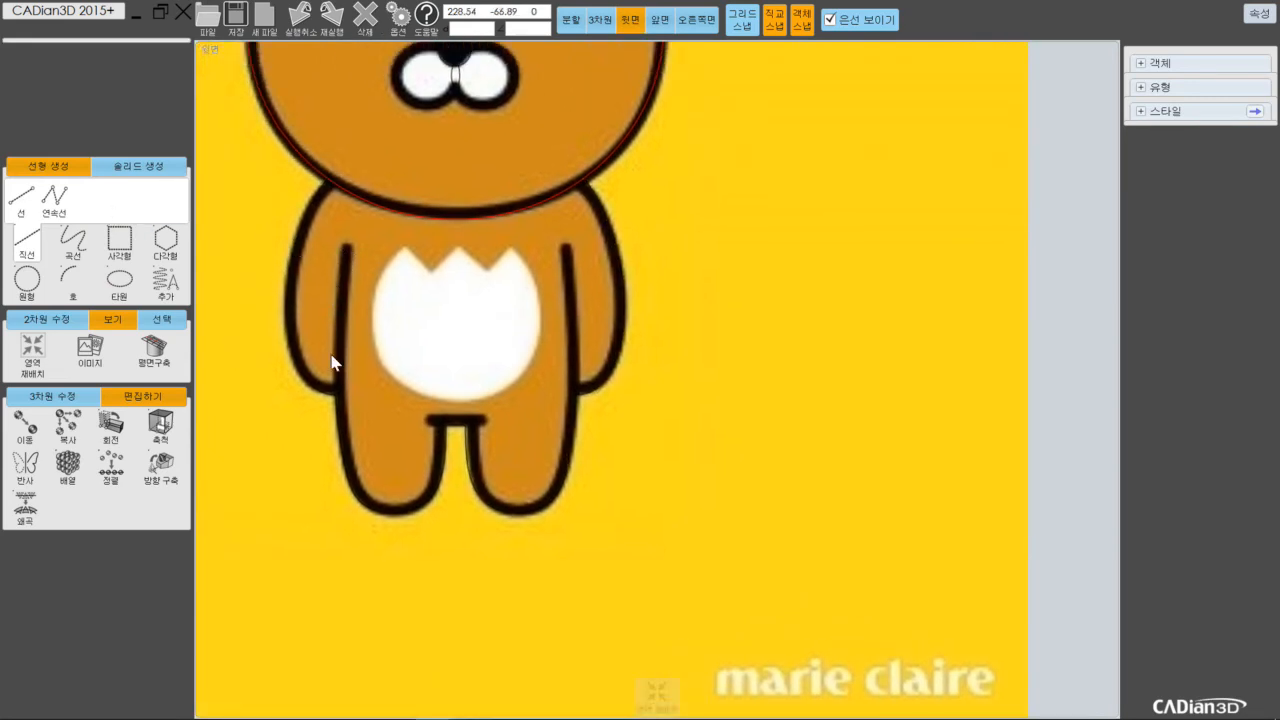
pyautogui.click(24, 210)
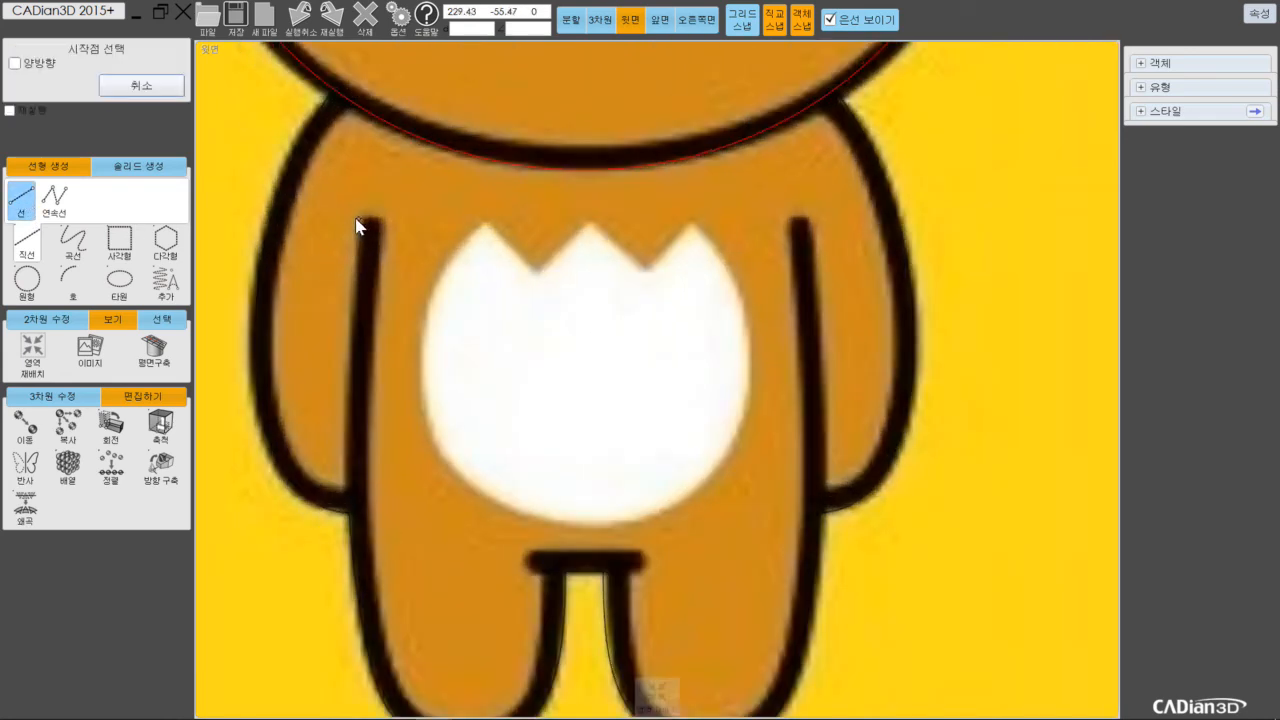
pyautogui.click(72, 240)
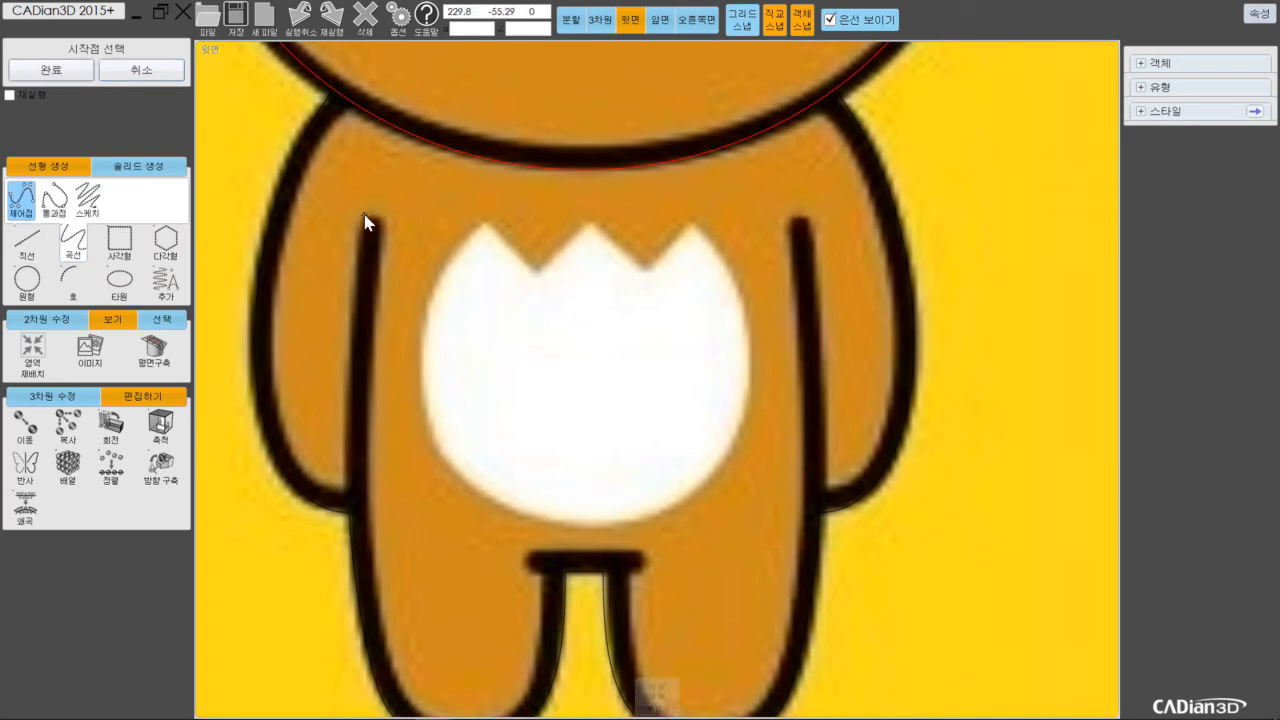
pyautogui.click(362, 217)
pyautogui.click(350, 344)
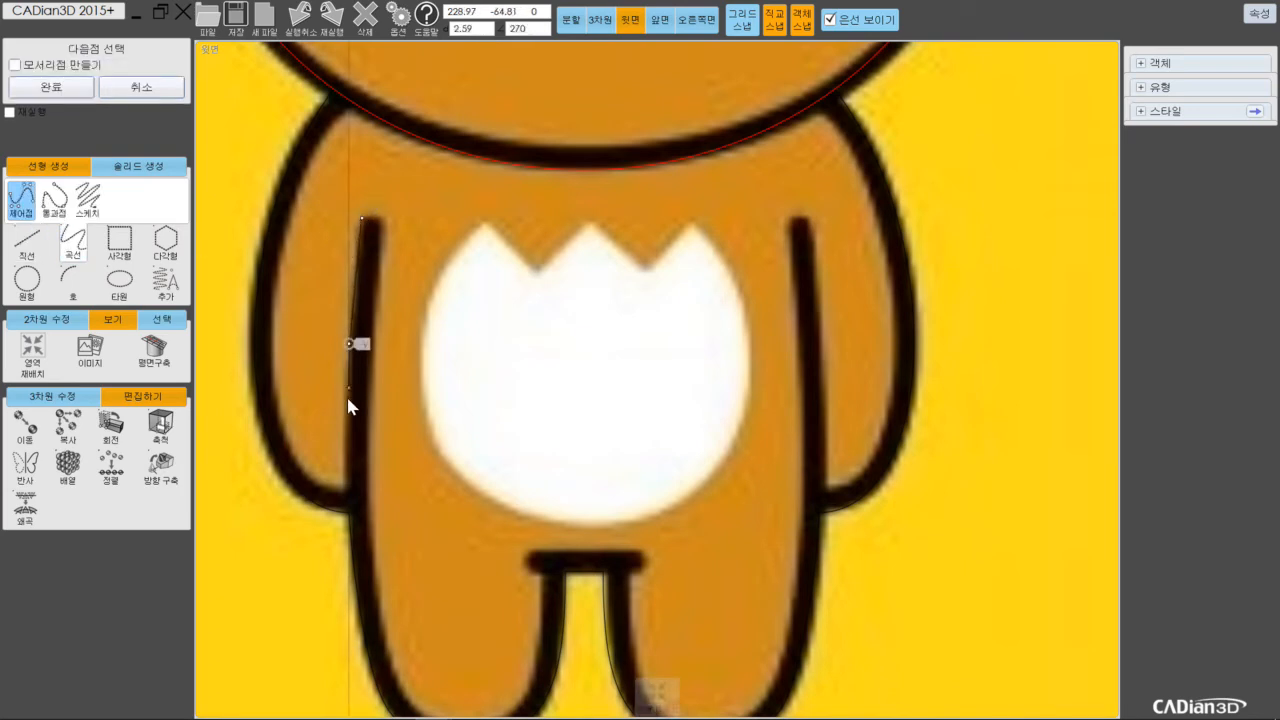
pyautogui.click(347, 488)
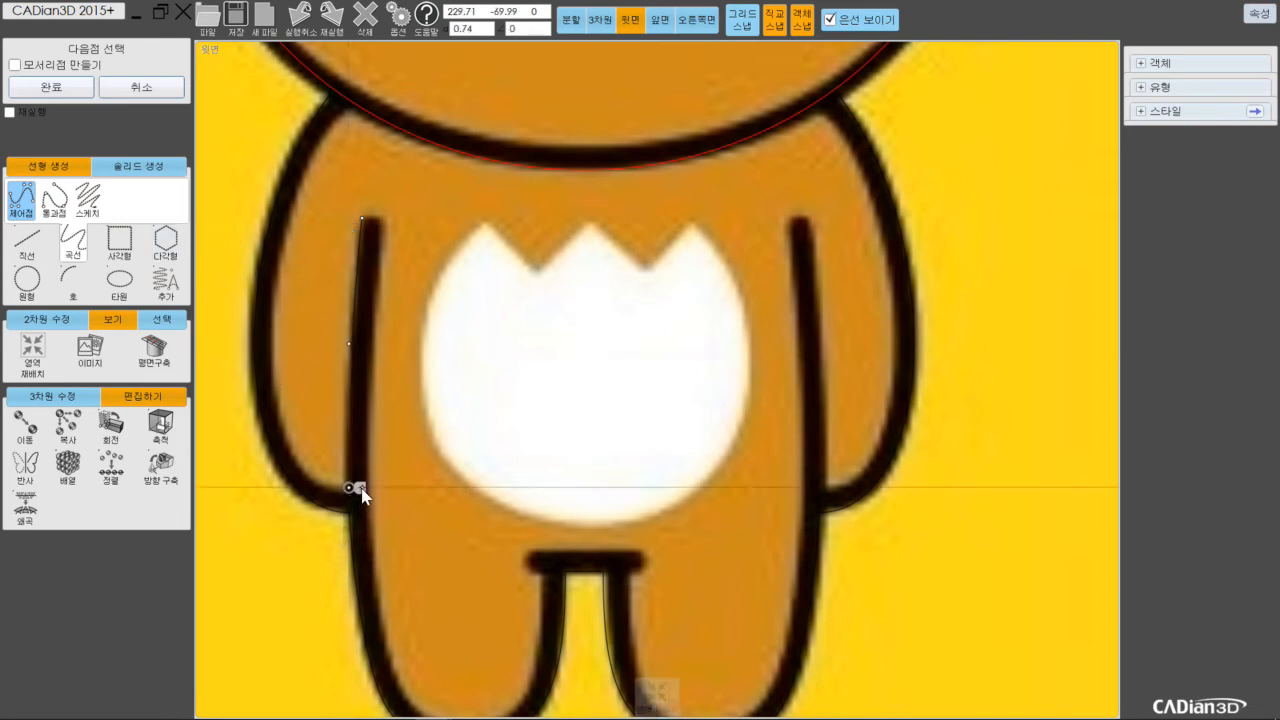
pyautogui.click(372, 412)
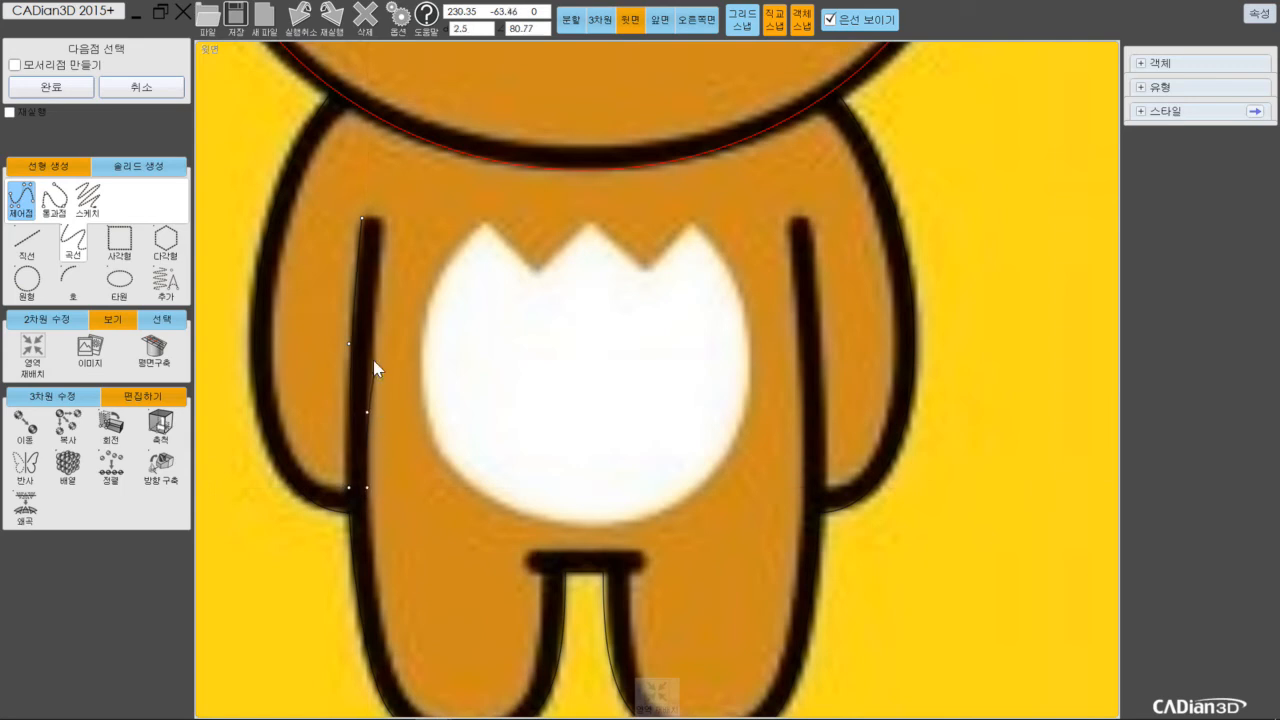
pyautogui.click(371, 220)
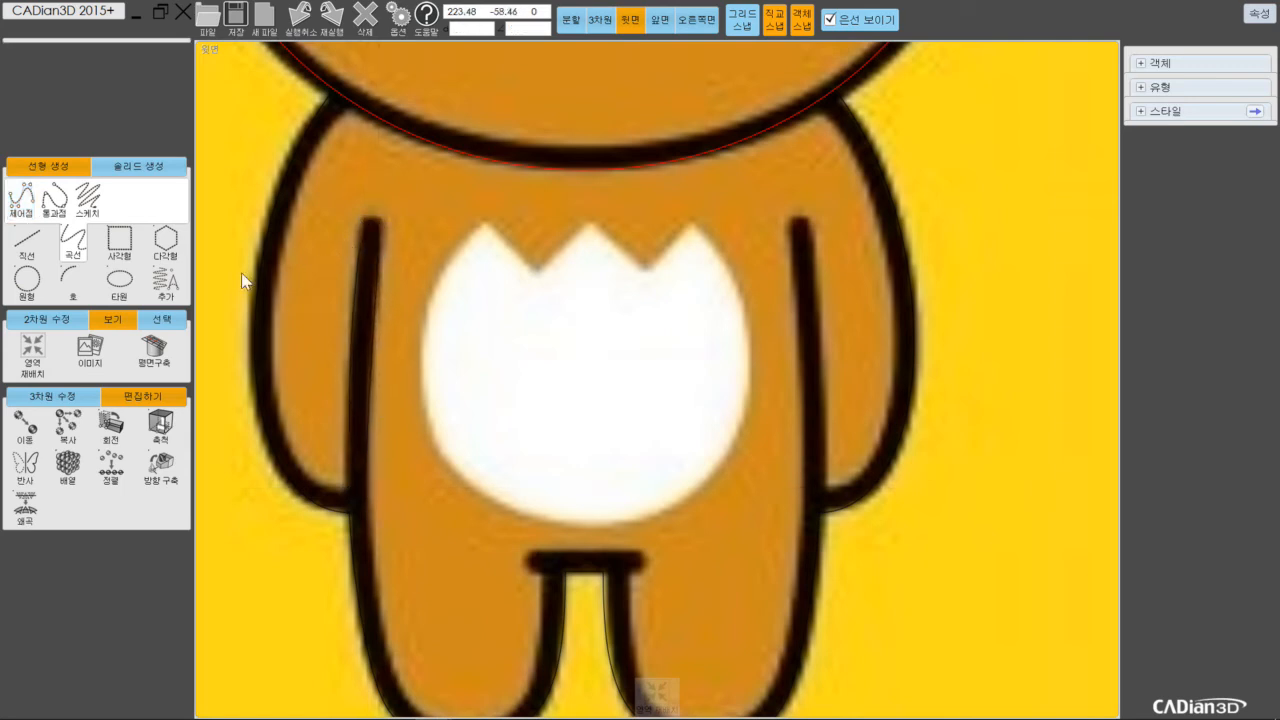
# Delete the narrow closed curve along the left-hand arm's inner line.
pyautogui.click(350, 336)
pyautogui.scroll(-4, 286, 369)
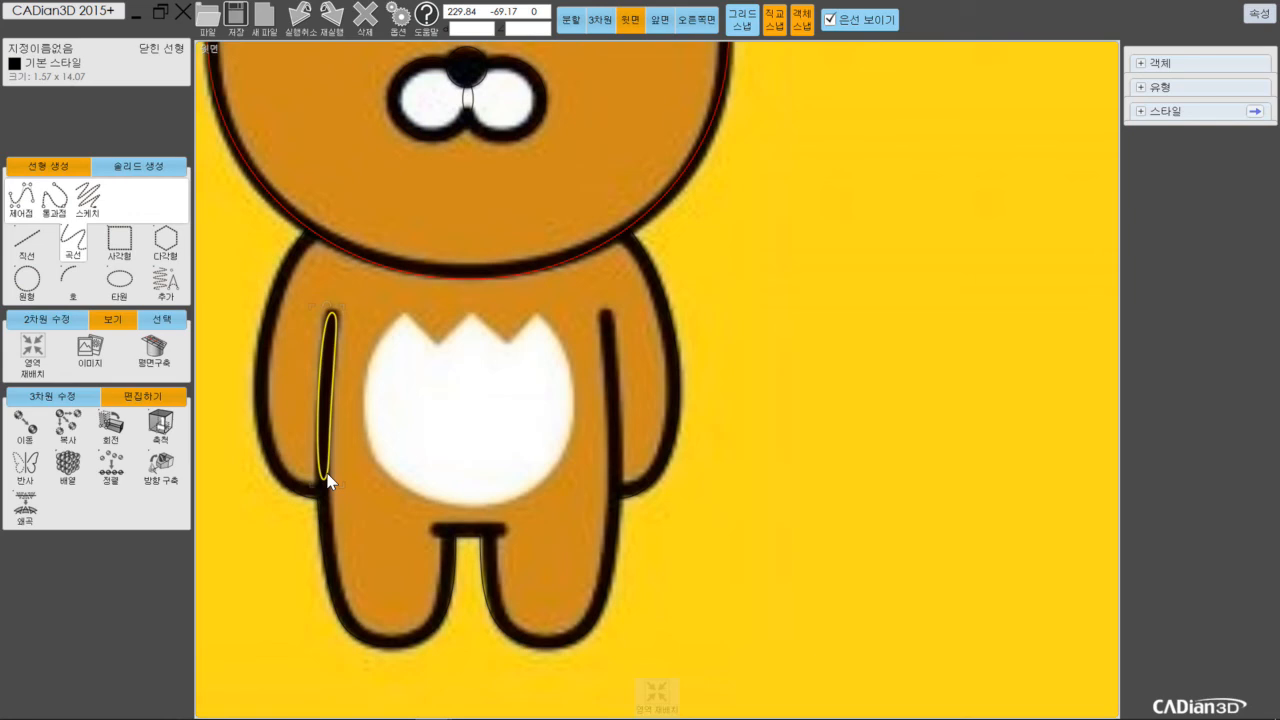
pyautogui.press('Escape')
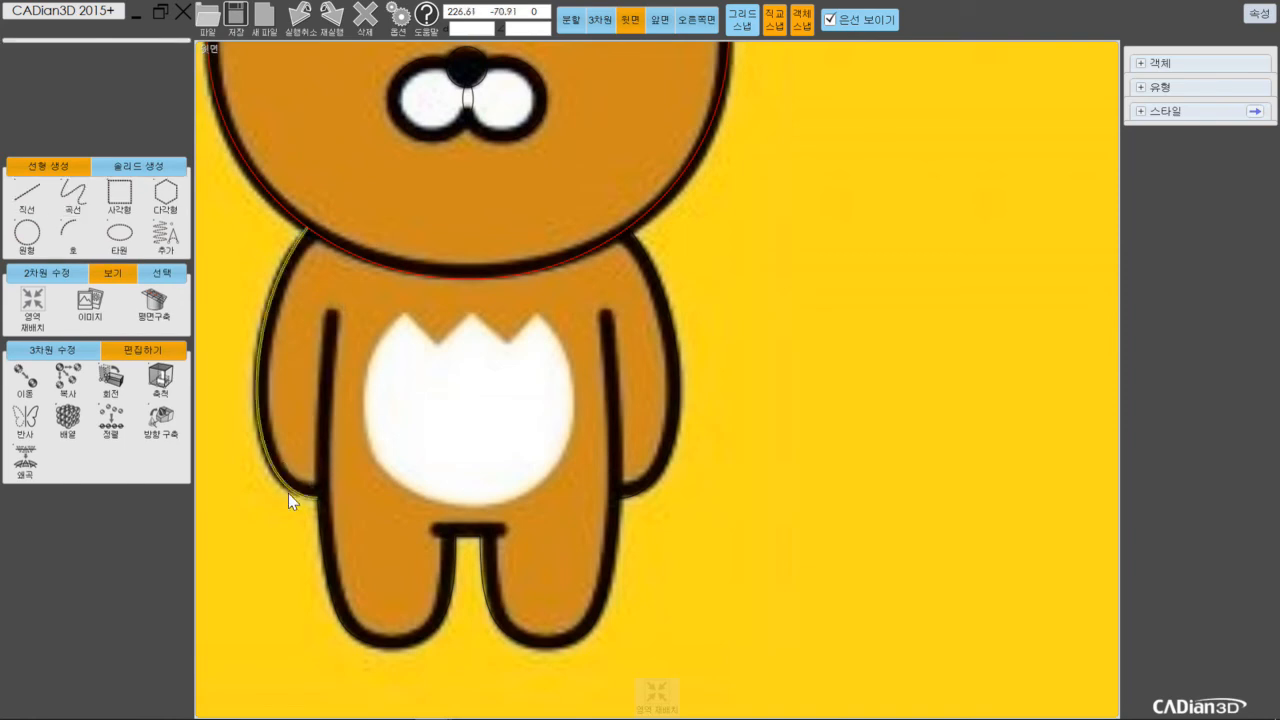
pyautogui.click(287, 493)
pyautogui.scroll(-4, 577, 410)
pyautogui.click(529, 273)
pyautogui.click(470, 199)
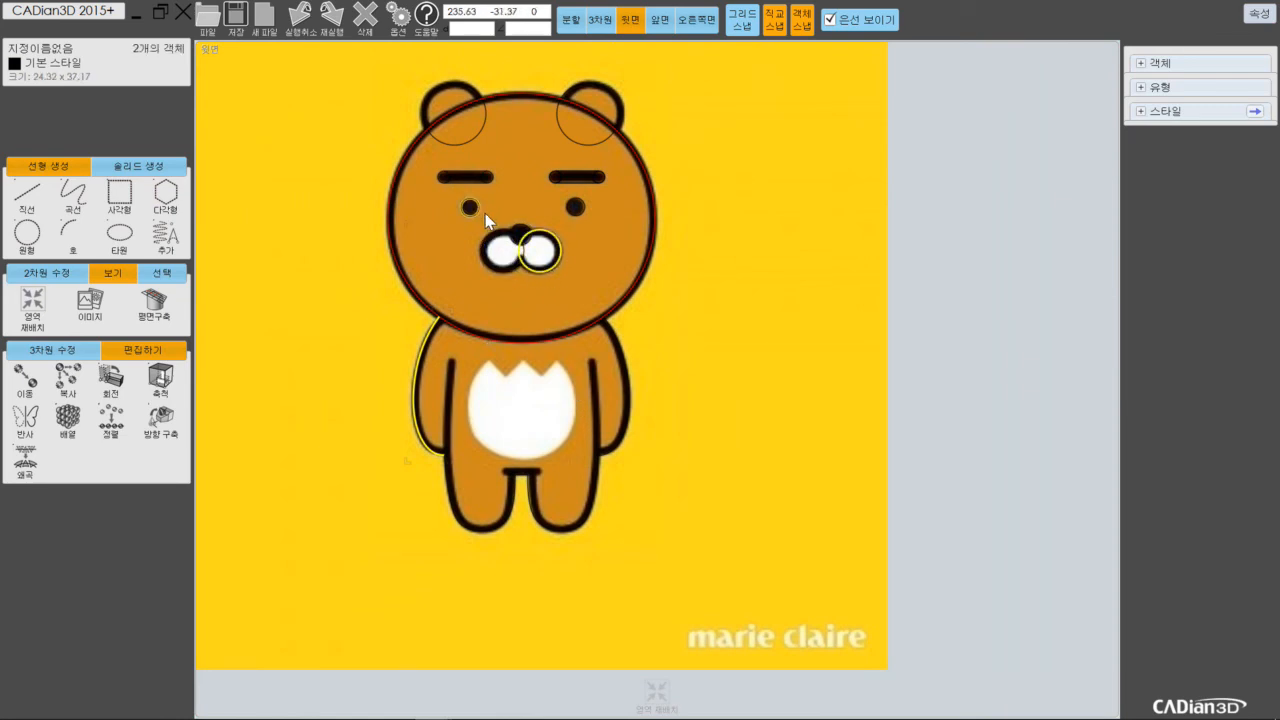
pyautogui.click(737, 263)
# Select all the traced curves and move them off the JPEG onto the grid, just above the horizontal axis beside the origin.
pyautogui.moveTo(265, 57); pyautogui.dragTo(740, 638)
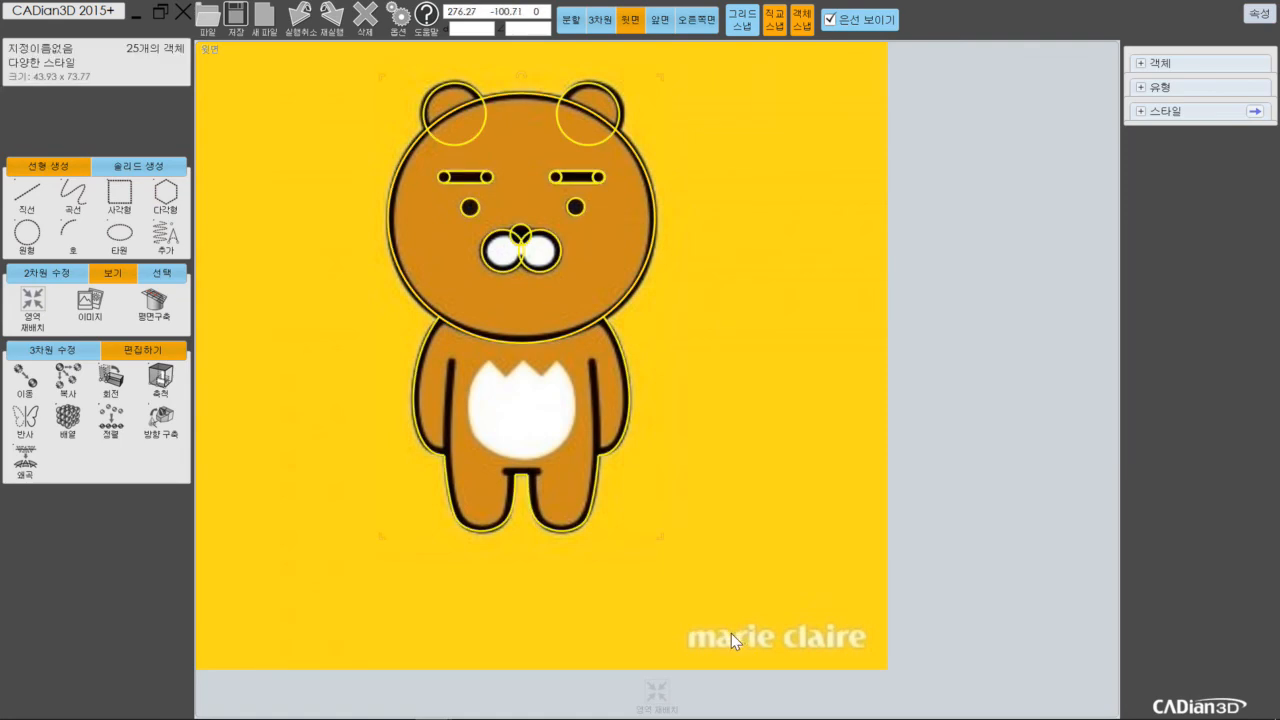
pyautogui.scroll(-2, 731, 633)
pyautogui.moveTo(748, 608); pyautogui.dragTo(929, 570, button='middle')
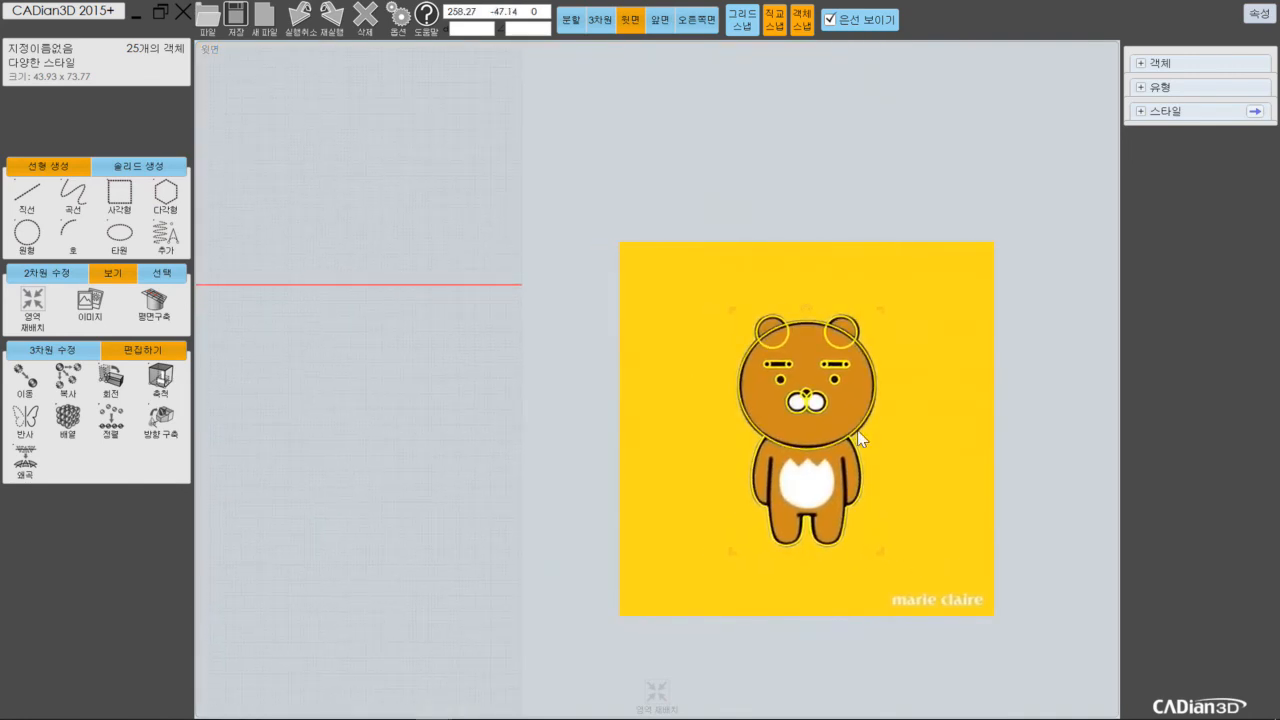
pyautogui.click(860, 440)
pyautogui.moveTo(688, 250); pyautogui.dragTo(909, 609)
pyautogui.moveTo(871, 408); pyautogui.dragTo(366, 143)
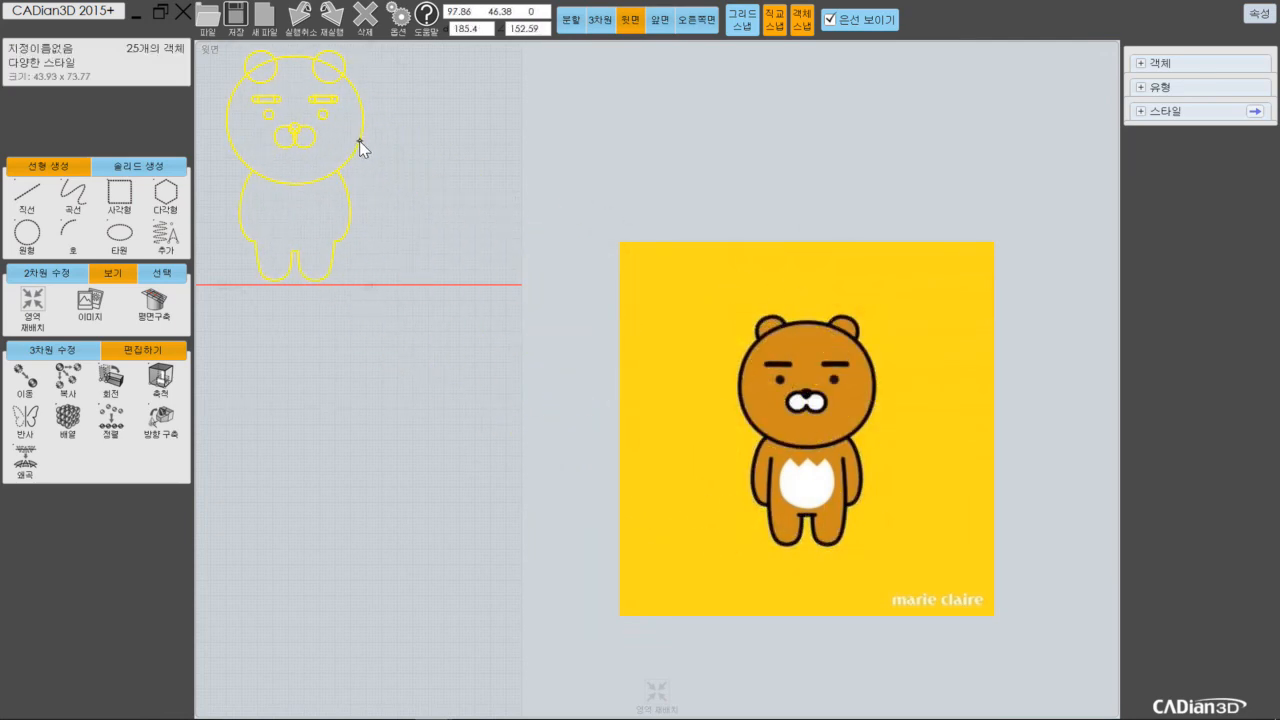
pyautogui.moveTo(414, 206); pyautogui.dragTo(615, 352, button='middle')
pyautogui.moveTo(557, 314); pyautogui.dragTo(394, 300)
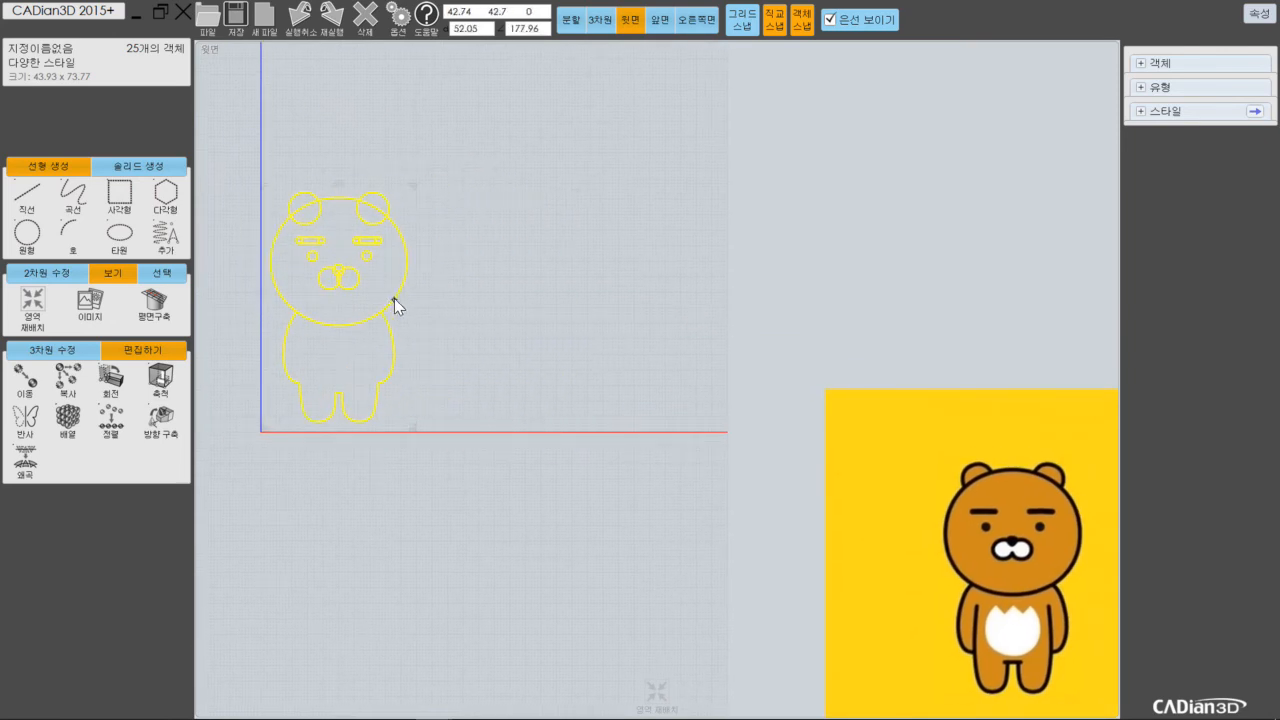
# Move the selected character outlines straight down until the feet rest on the horizontal axis, and deselect them.
pyautogui.scroll(4, 397, 453)
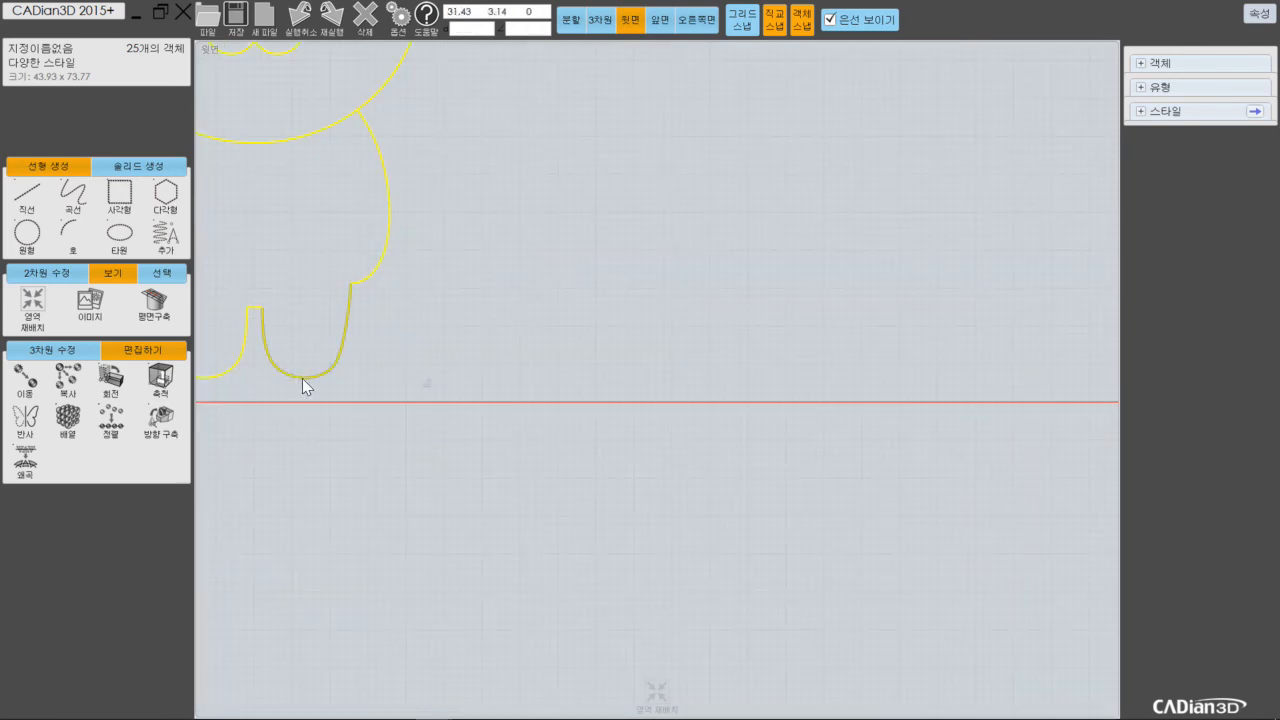
pyautogui.scroll(-4, 519, 400)
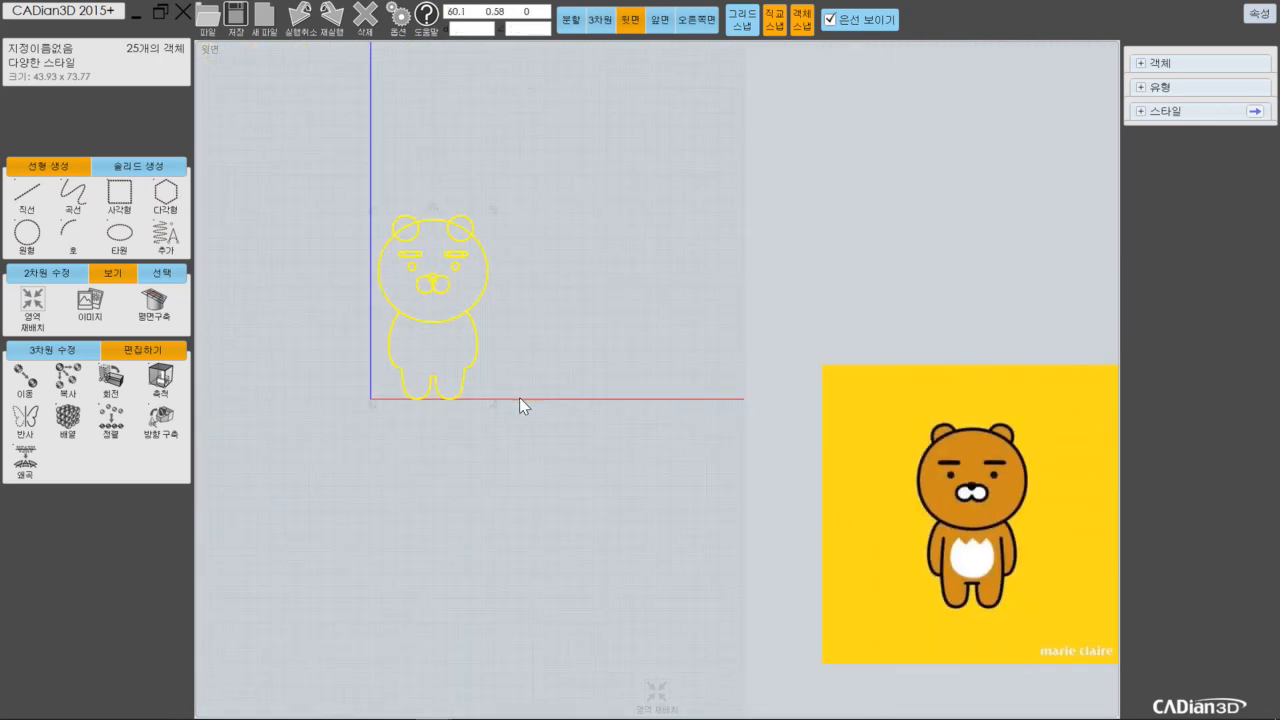
pyautogui.click(560, 435)
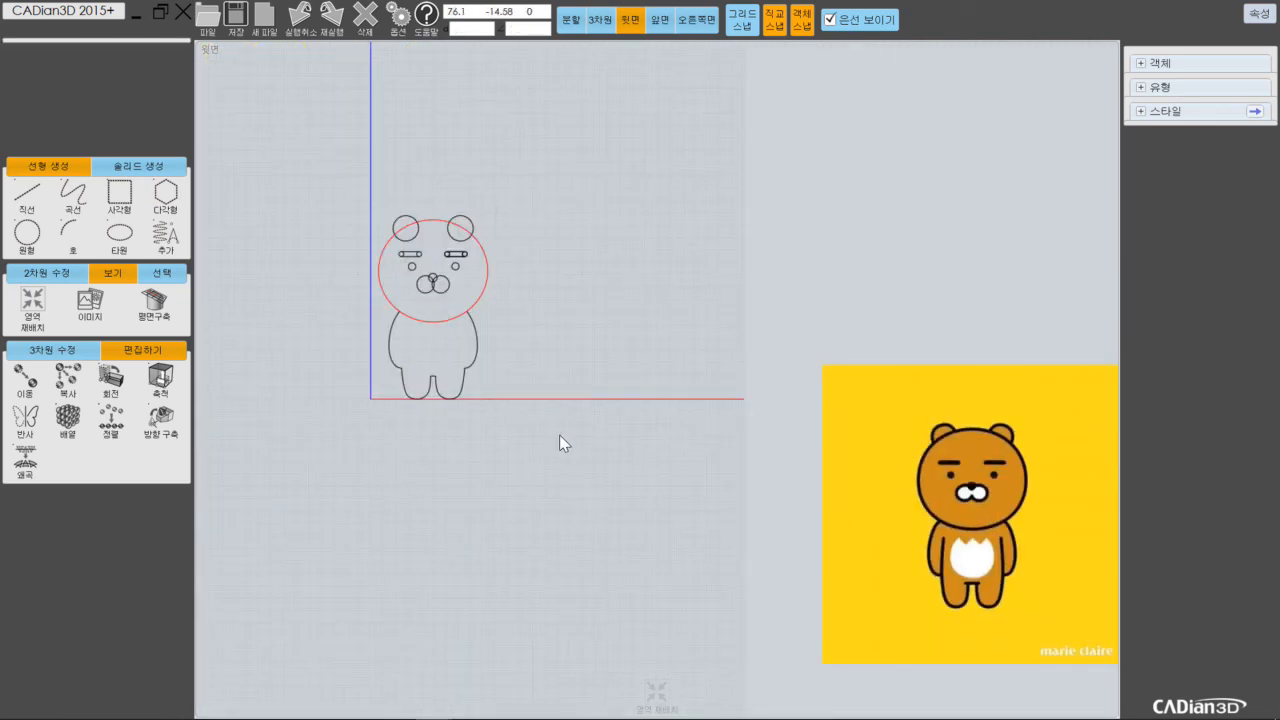
pyautogui.click(128, 242)
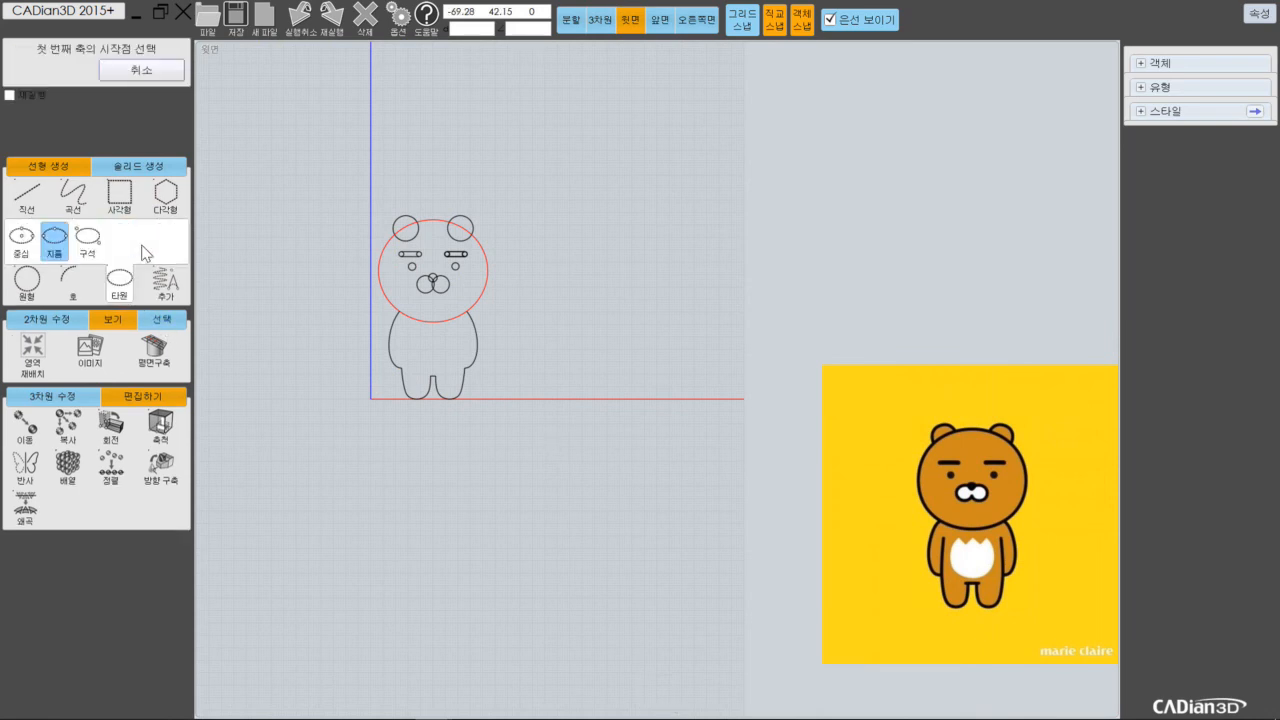
pyautogui.click(605, 398)
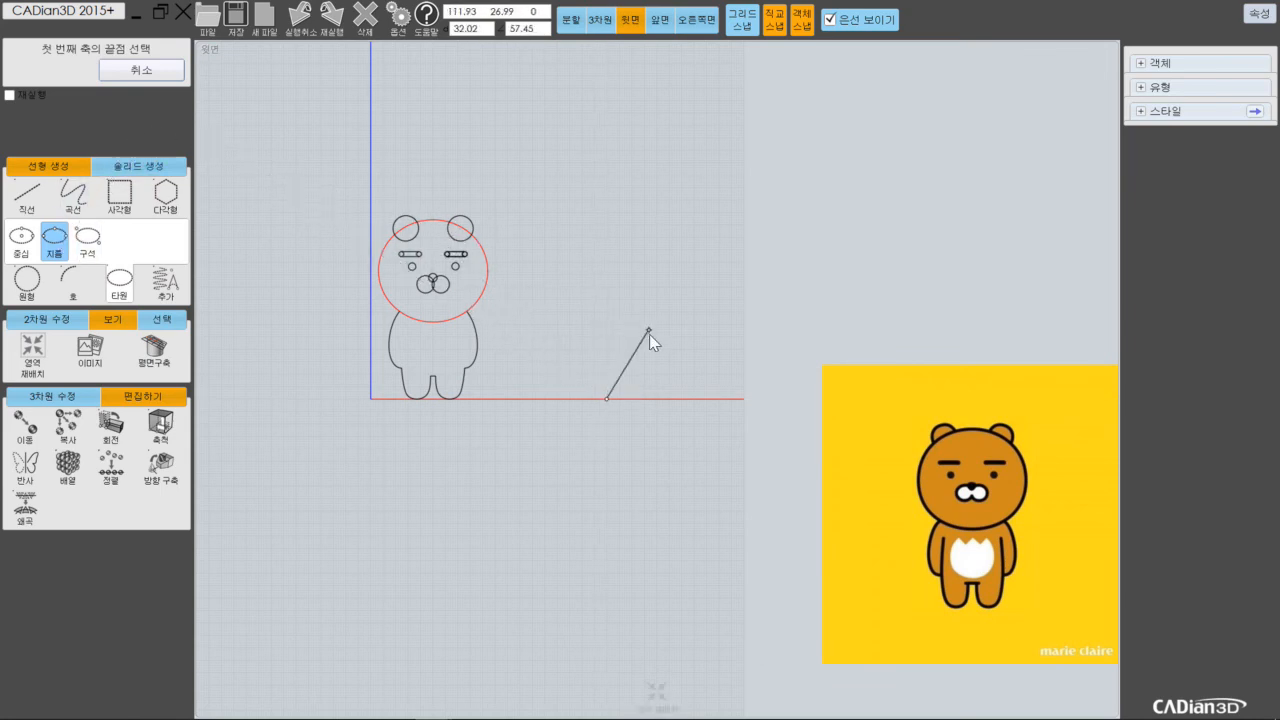
pyautogui.click(607, 268)
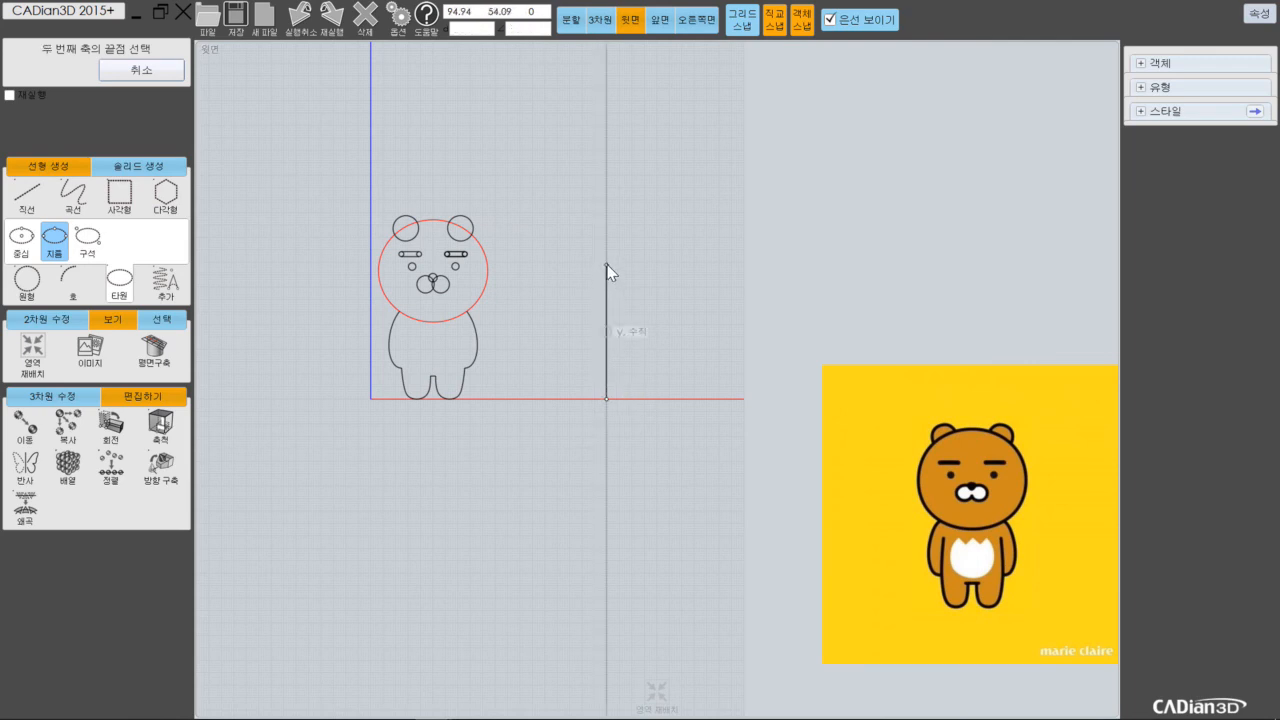
pyautogui.press('Escape')
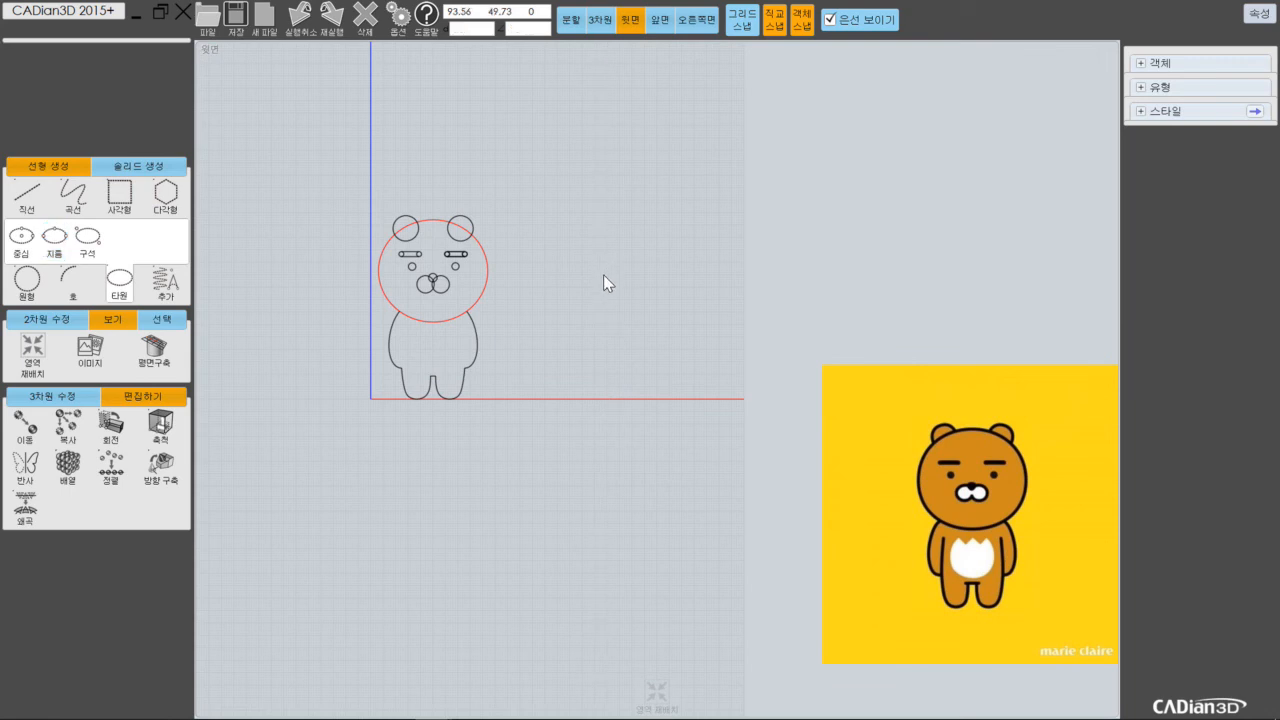
# Start an ellipse by diameter on the horizontal axis beside the character, with a vertical first axis 42.85 long.
pyautogui.click(55, 238)
pyautogui.click(609, 398)
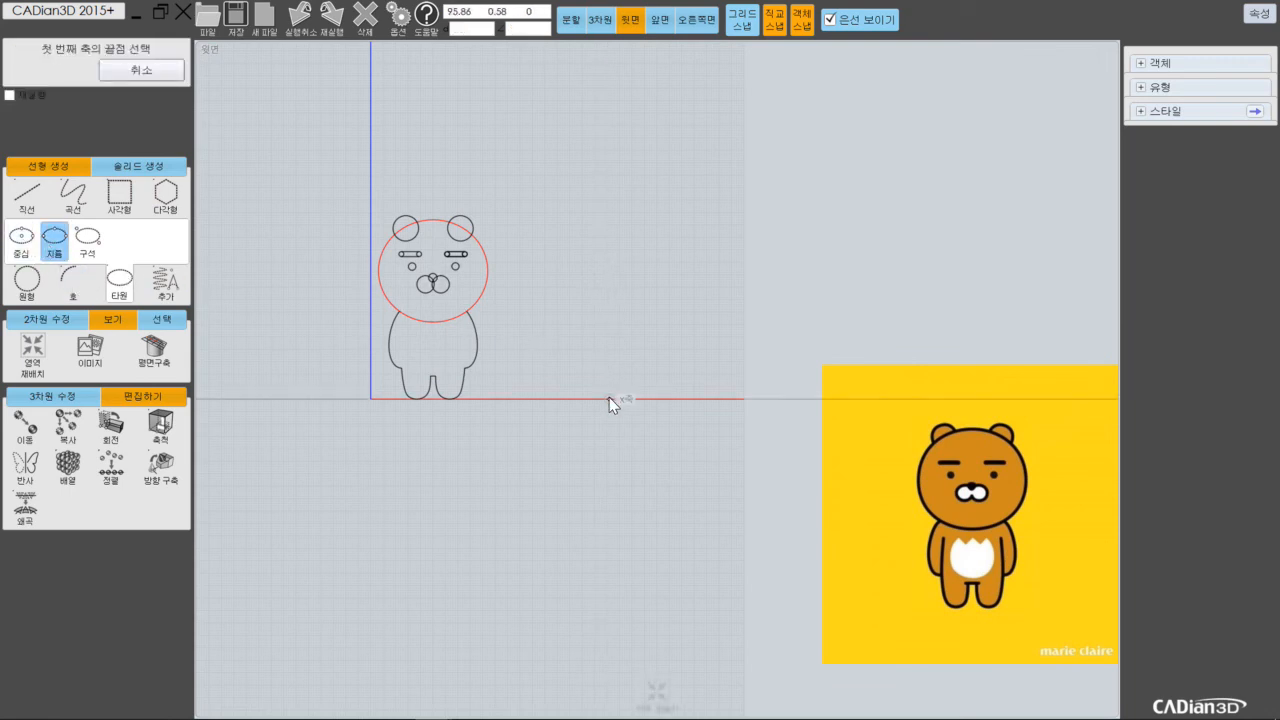
pyautogui.click(485, 28)
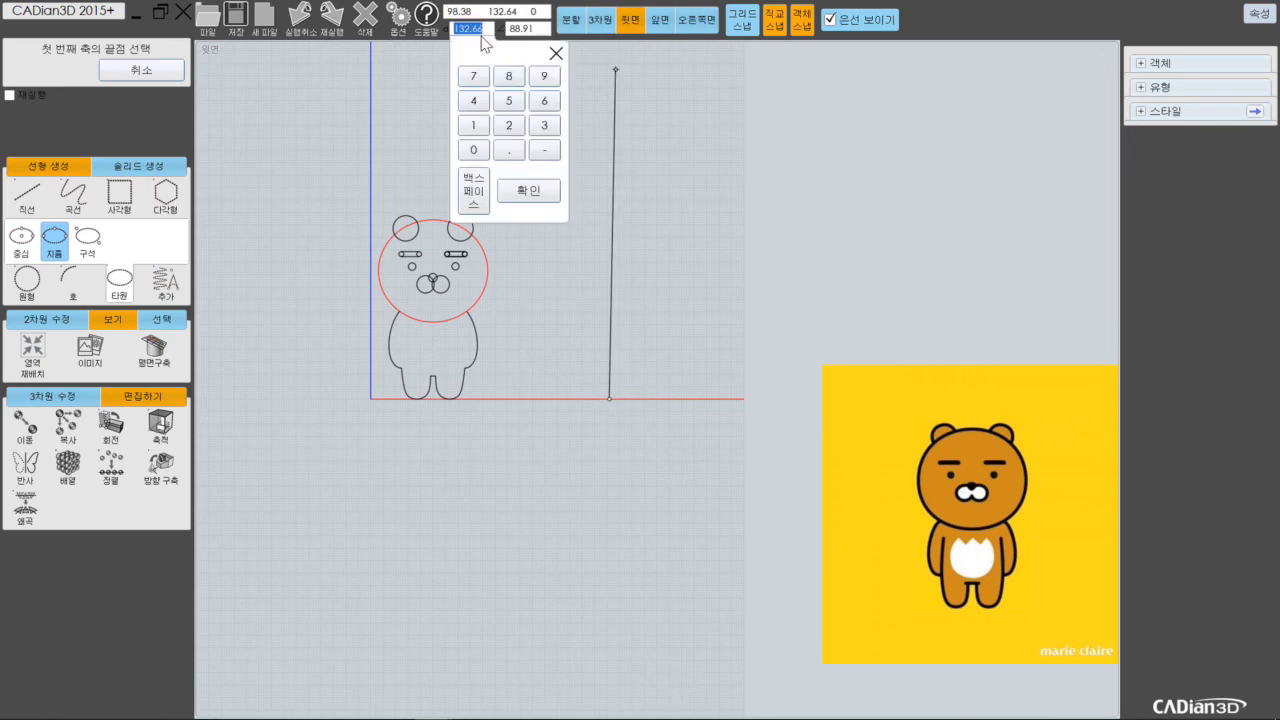
pyautogui.click(474, 100)
pyautogui.click(504, 125)
pyautogui.click(509, 150)
pyautogui.click(509, 77)
pyautogui.click(509, 101)
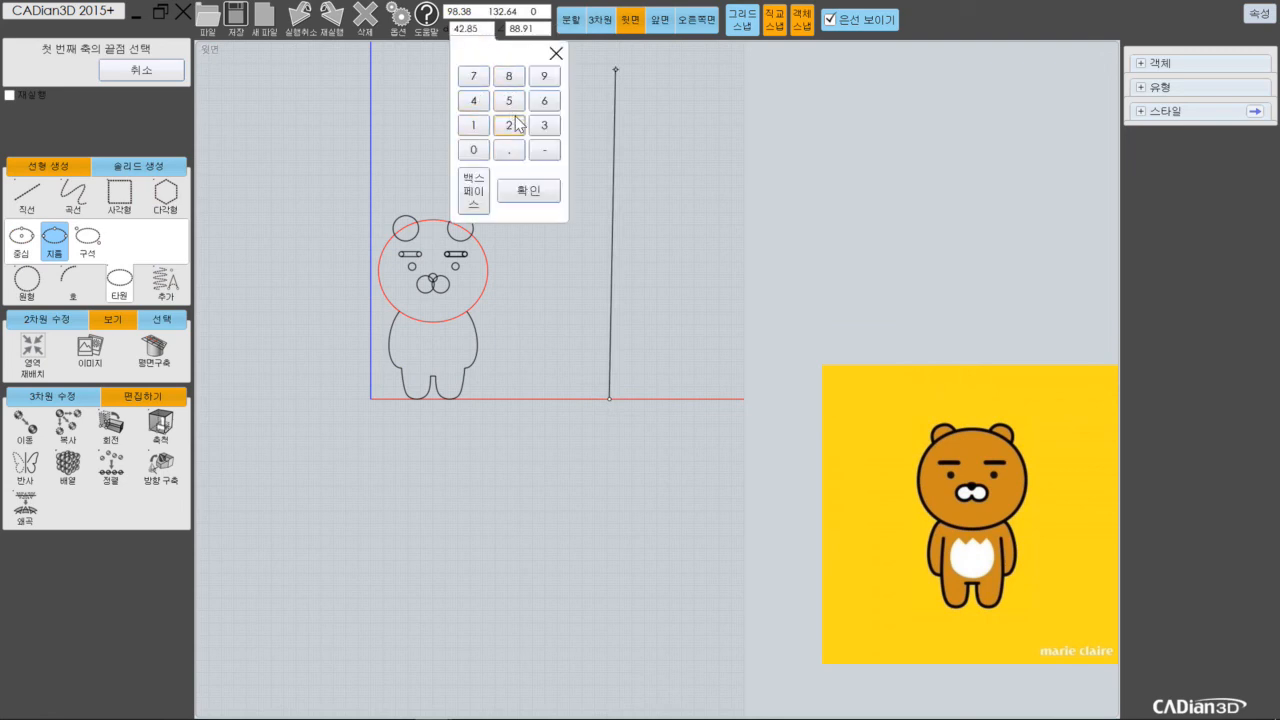
pyautogui.click(525, 190)
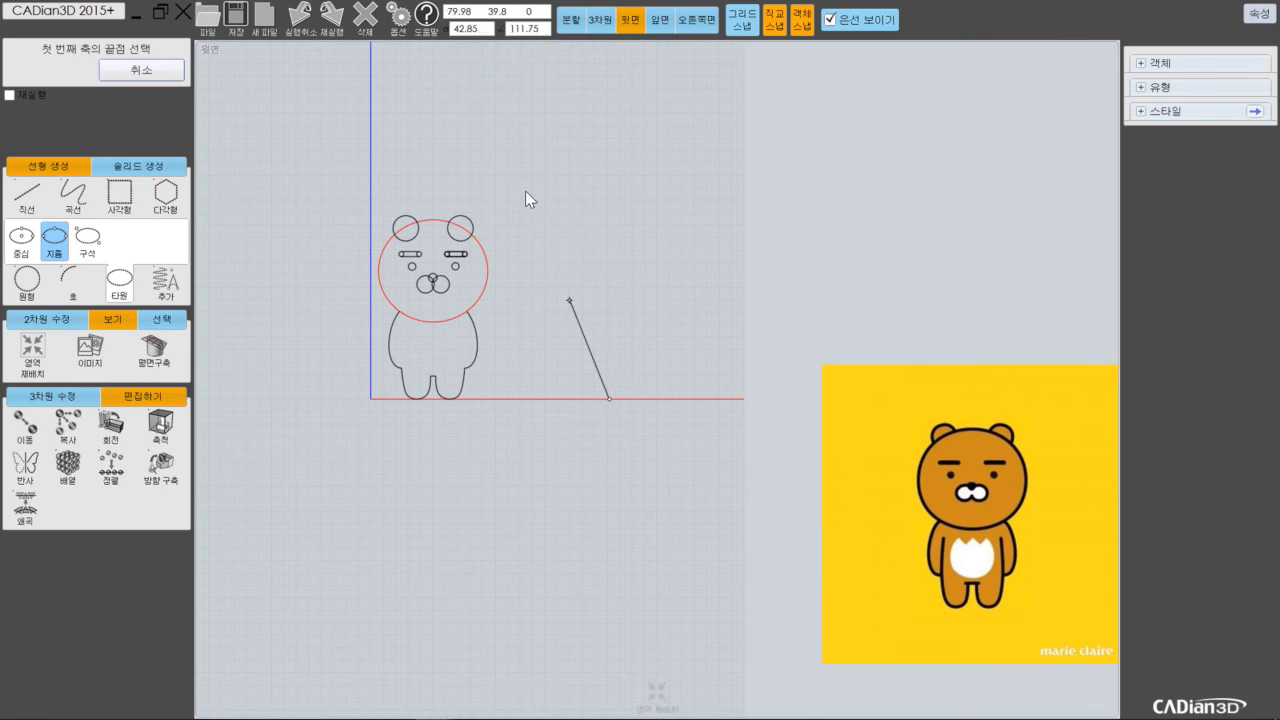
pyautogui.click(614, 176)
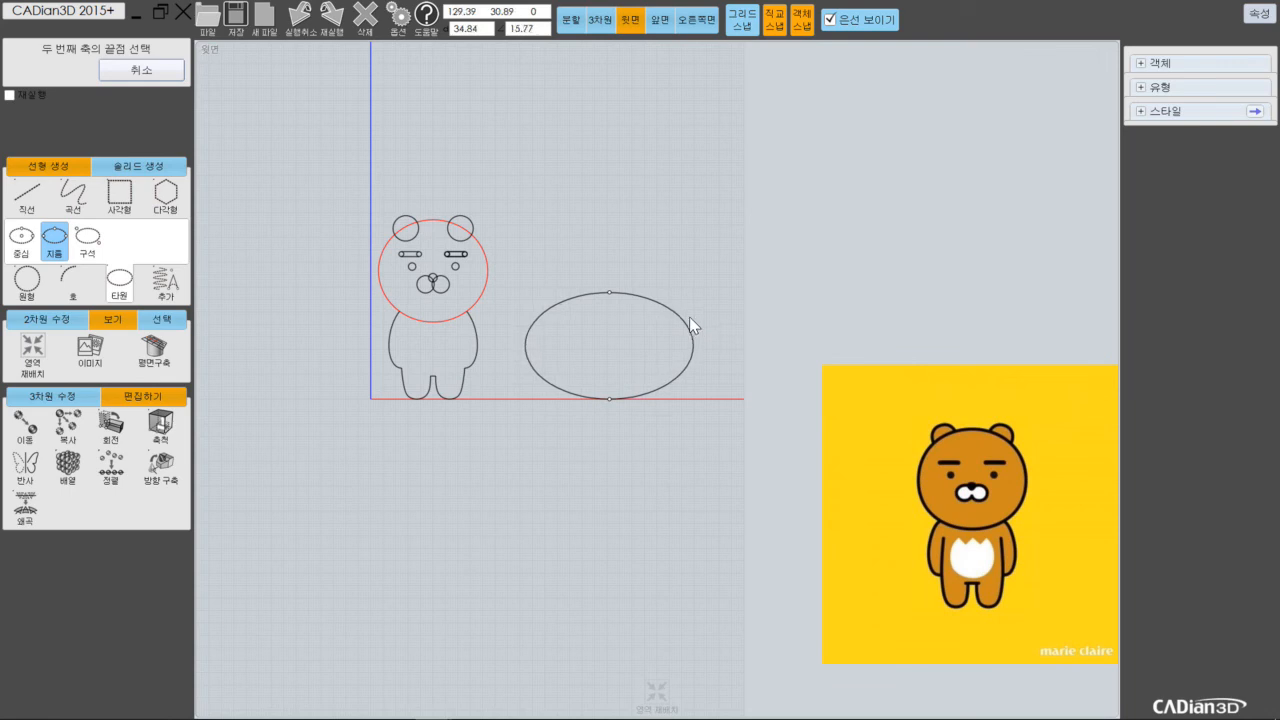
# Try a length of 83.45 for the ellipse's second axis, and cancel the ellipse.
pyautogui.click(489, 28)
pyautogui.click(508, 76)
pyautogui.click(543, 127)
pyautogui.click(508, 152)
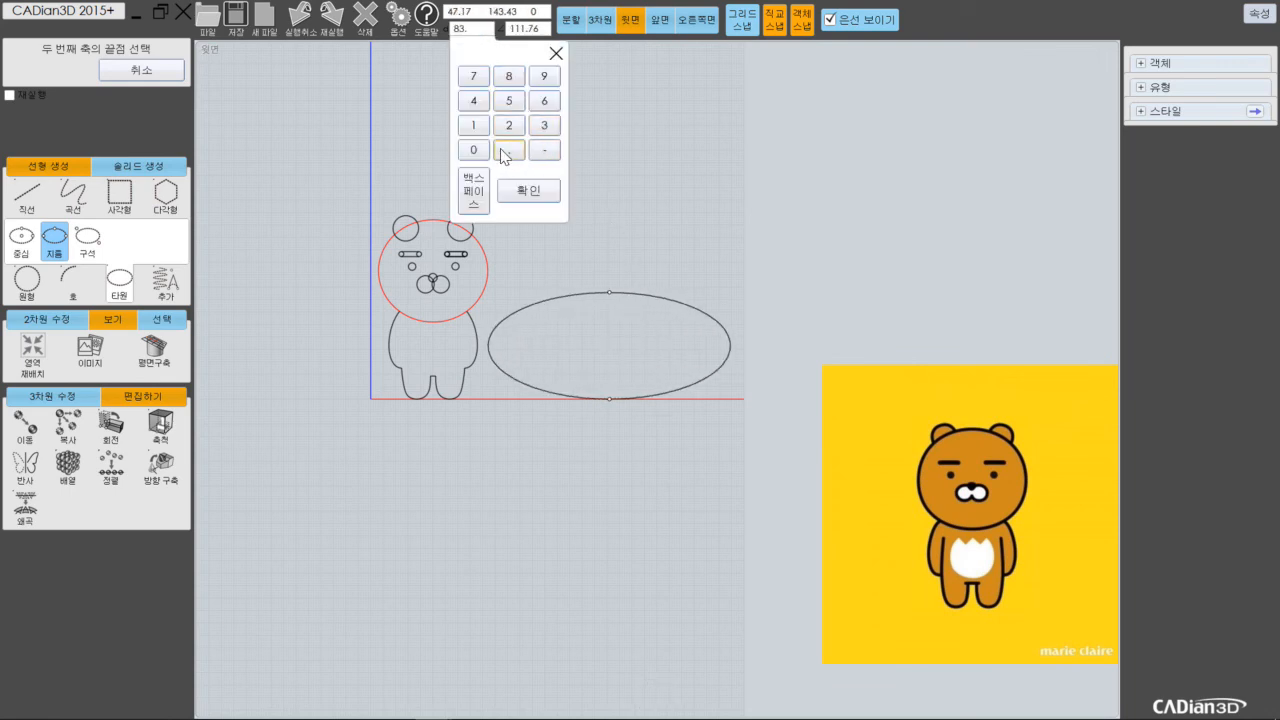
pyautogui.click(473, 103)
pyautogui.click(527, 108)
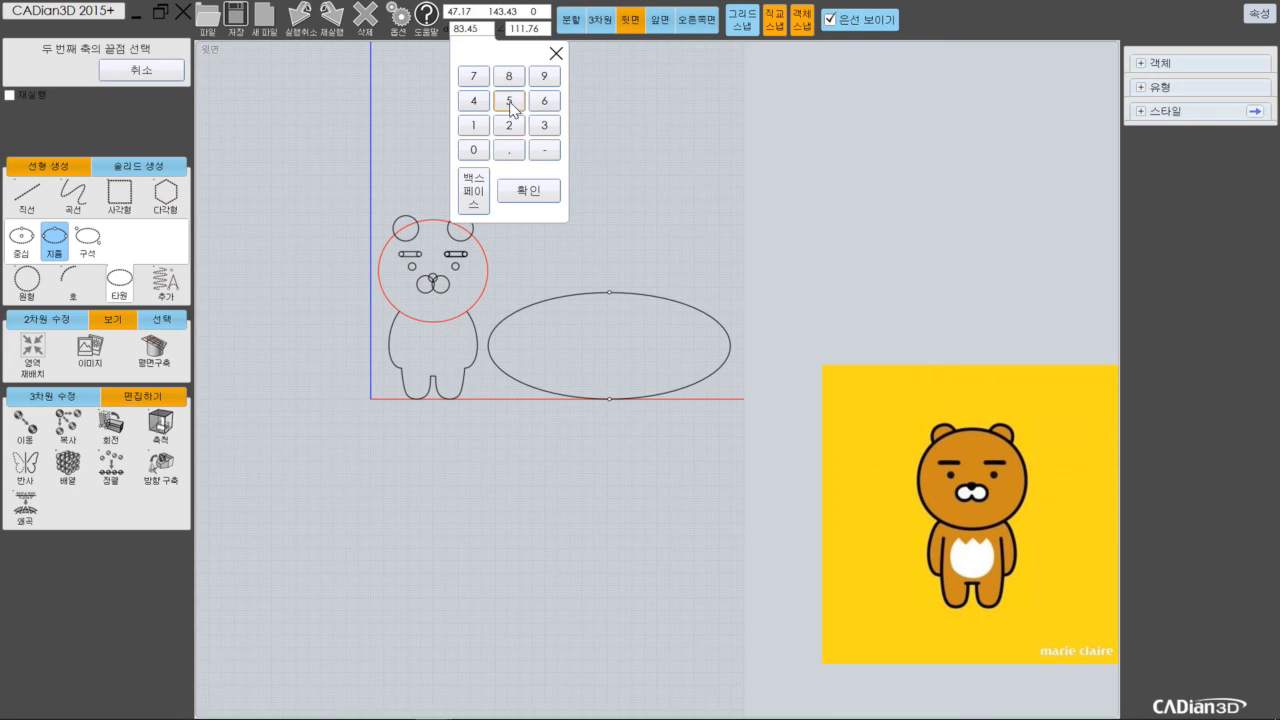
pyautogui.click(530, 191)
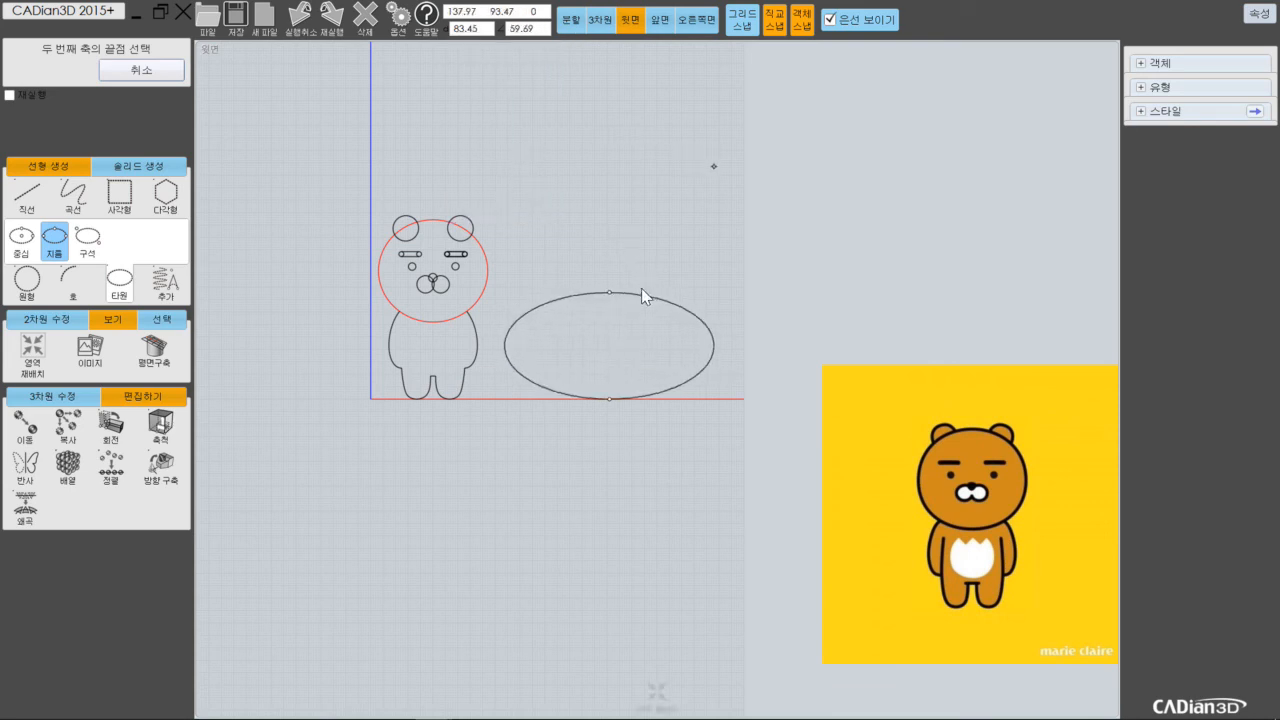
pyautogui.click(148, 72)
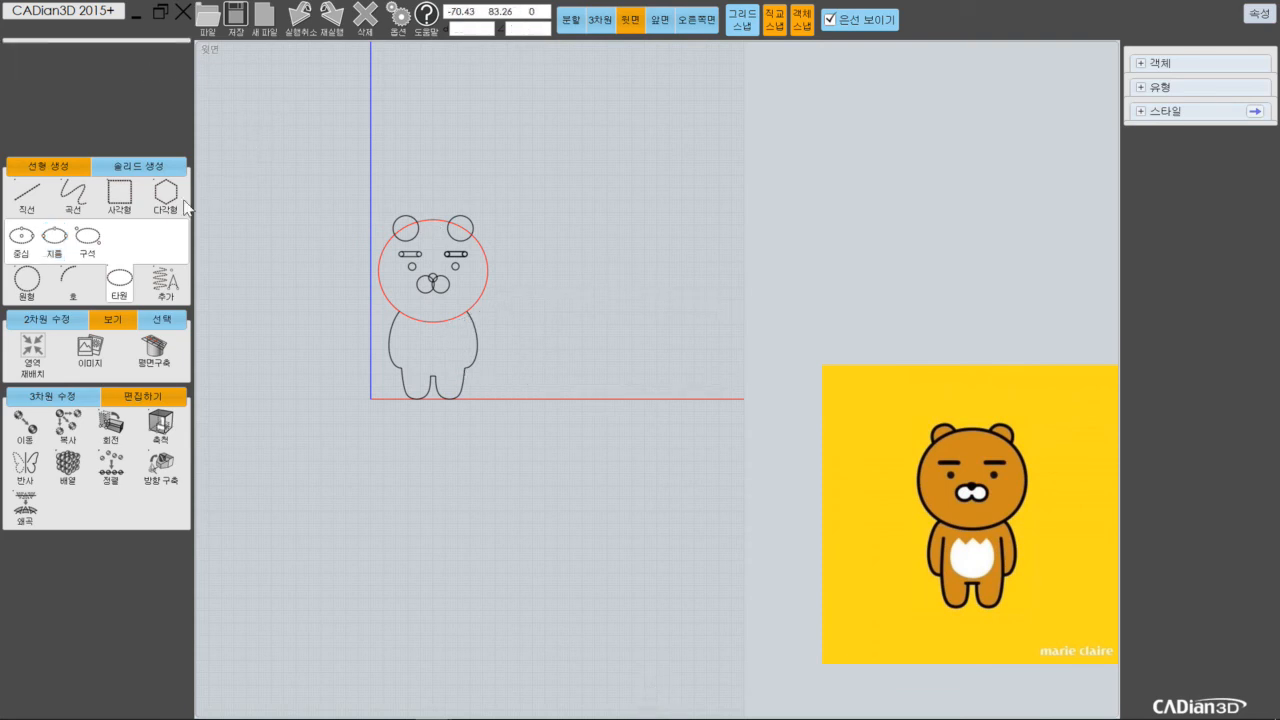
# Start a new ellipse by diameter, with its first axis beginning on the horizontal axis beside the character.
pyautogui.click(54, 236)
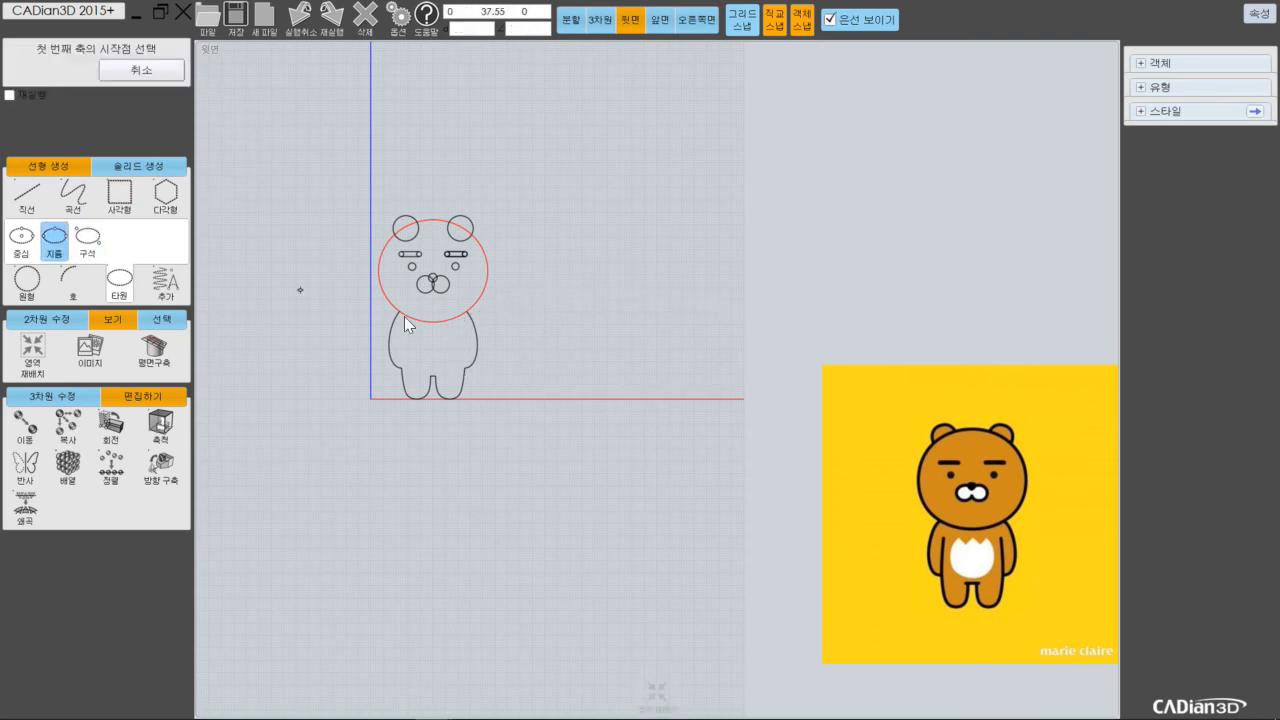
pyautogui.click(613, 399)
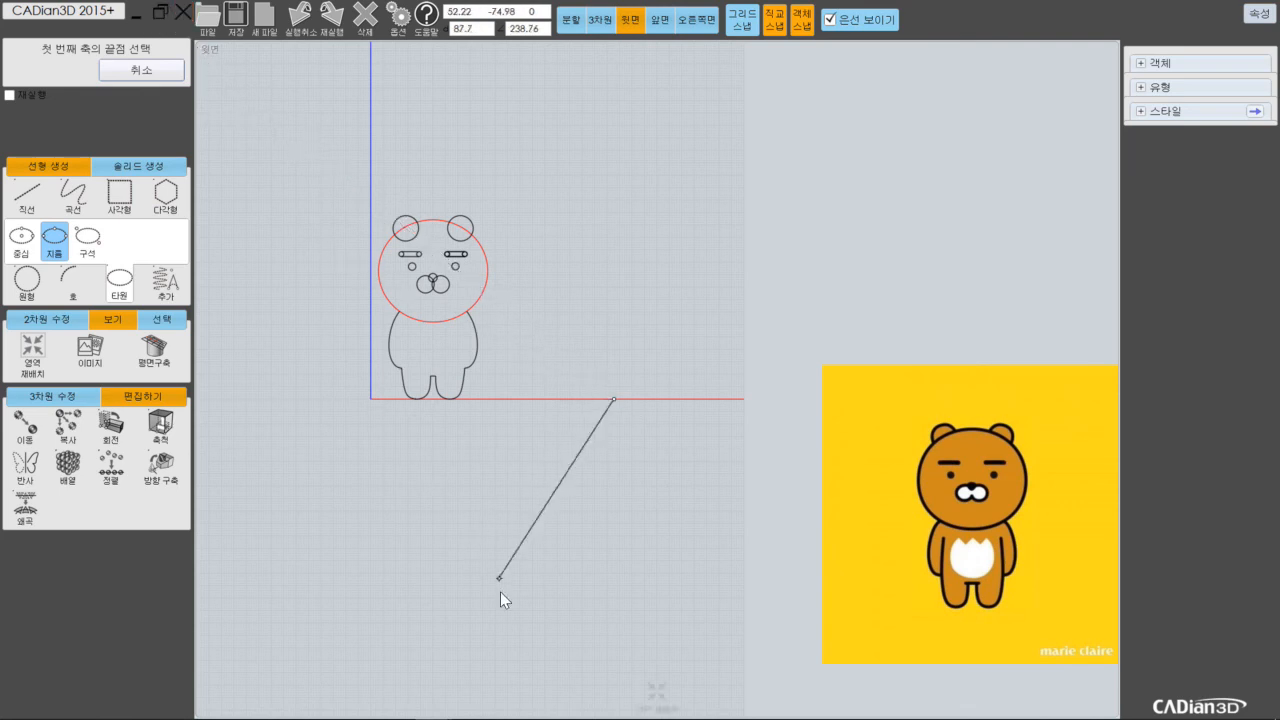
pyautogui.click(509, 705)
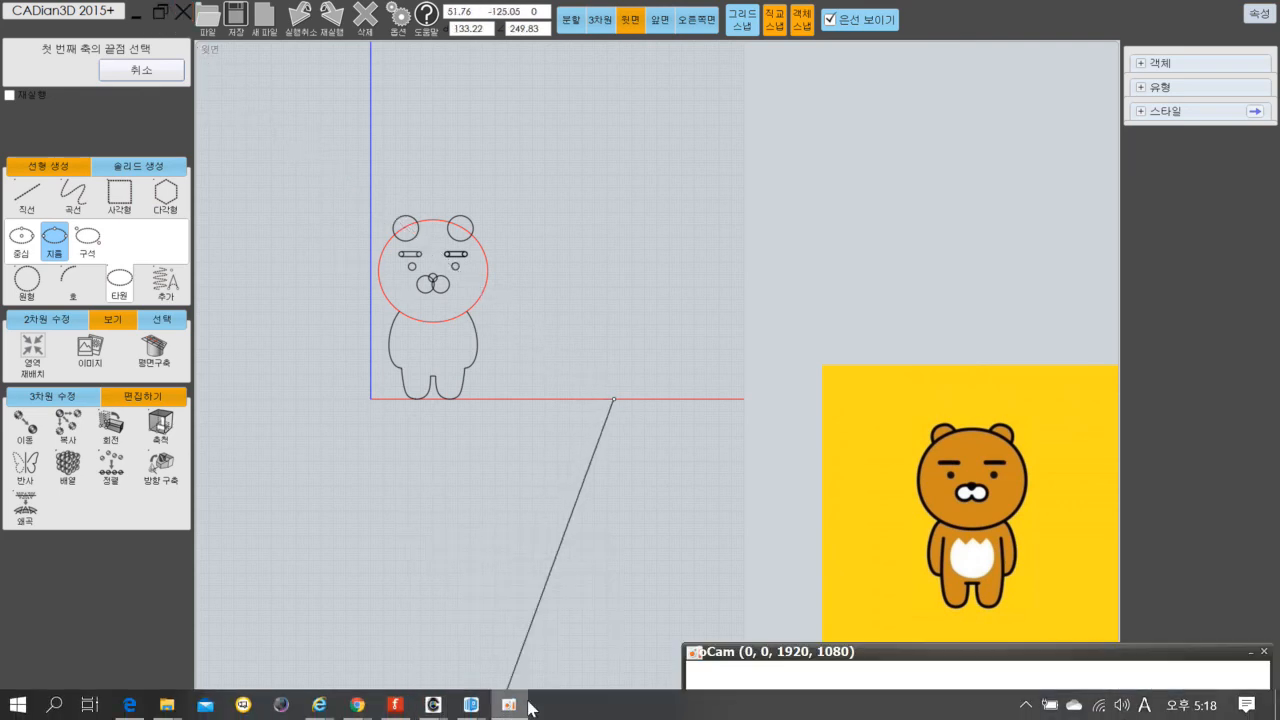